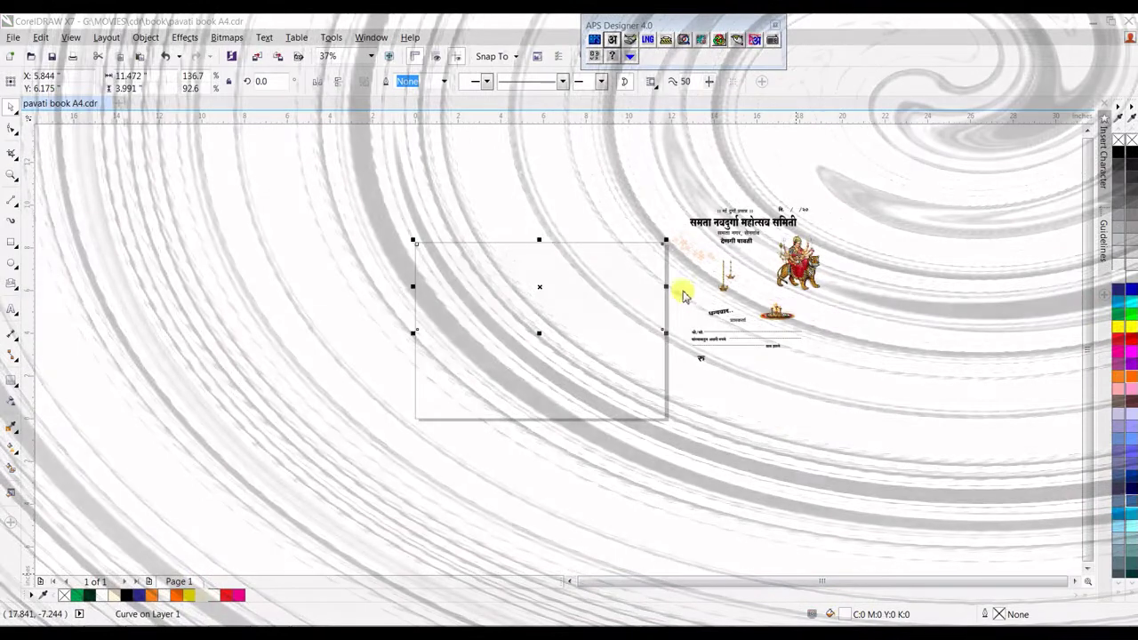
Fill the top rectangle with an orange-magenta-red fountain gradient starting in orange.
{"action": "double_click", "coordinate": [840, 613]}
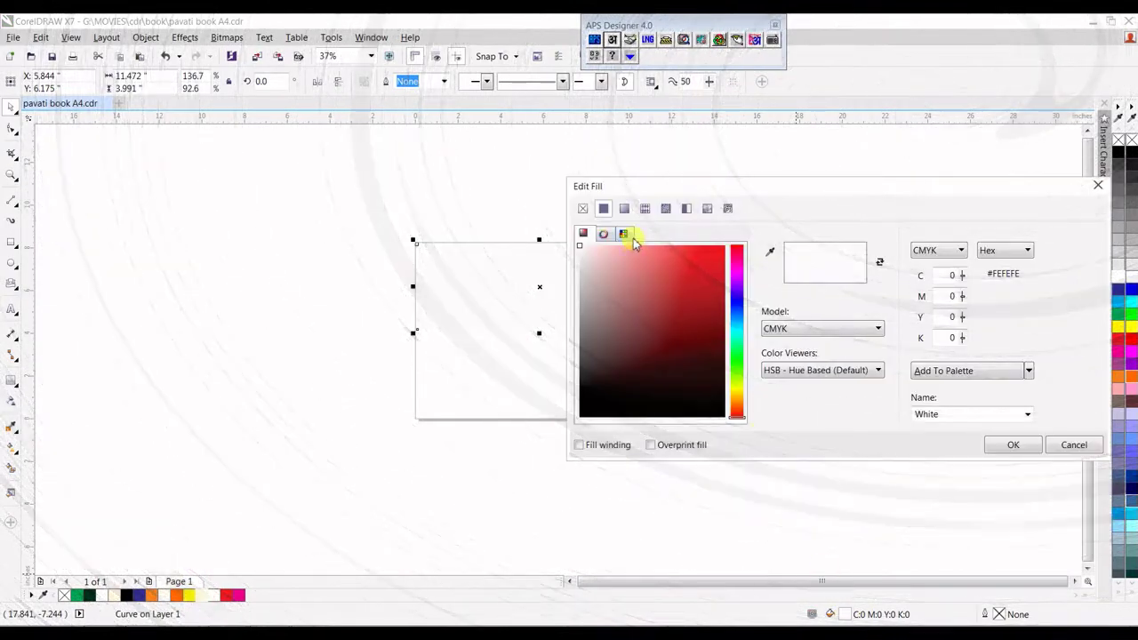
{"action": "left_click", "coordinate": [625, 210]}
{"action": "left_click", "coordinate": [625, 211]}
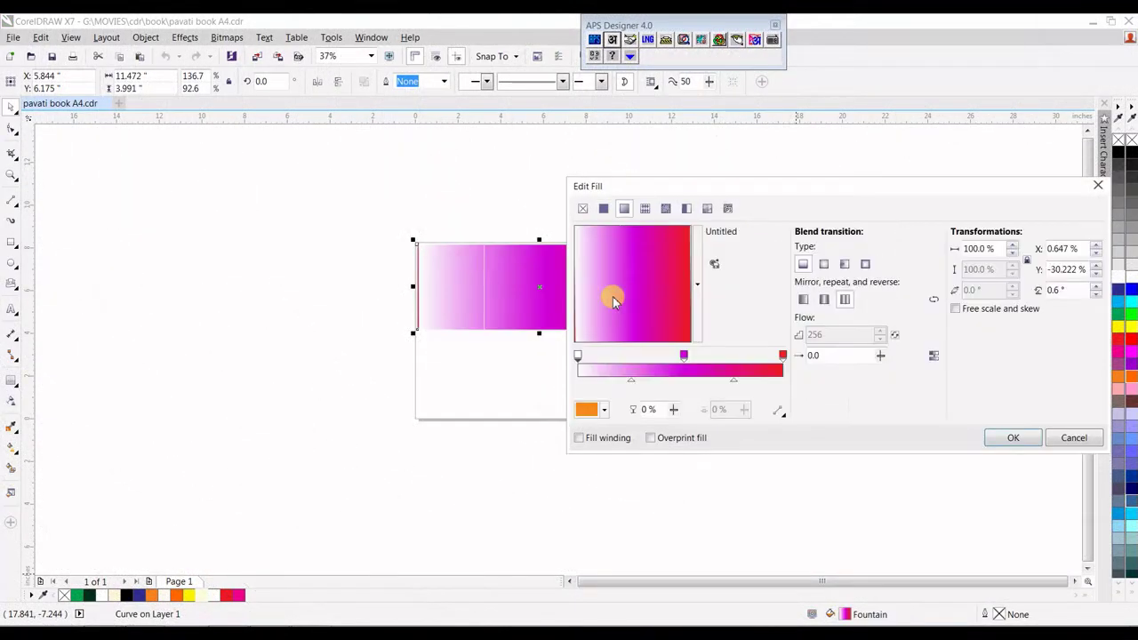
{"action": "left_click", "coordinate": [586, 411]}
{"action": "left_click", "coordinate": [676, 480]}
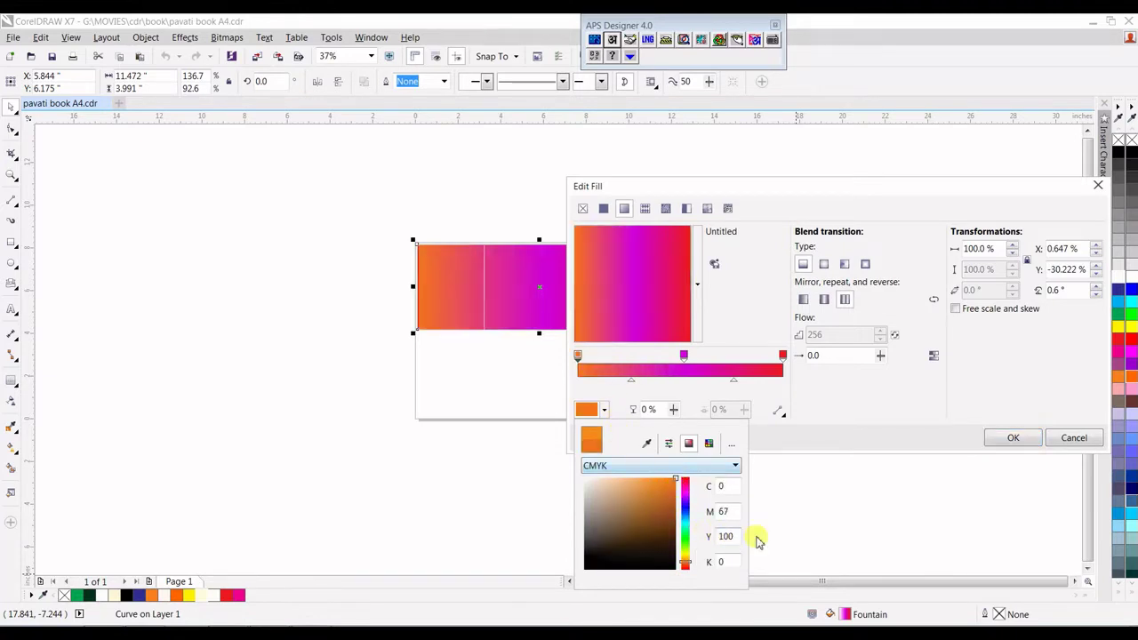
{"action": "left_click", "coordinate": [1017, 441]}
{"action": "left_click", "coordinate": [1012, 437]}
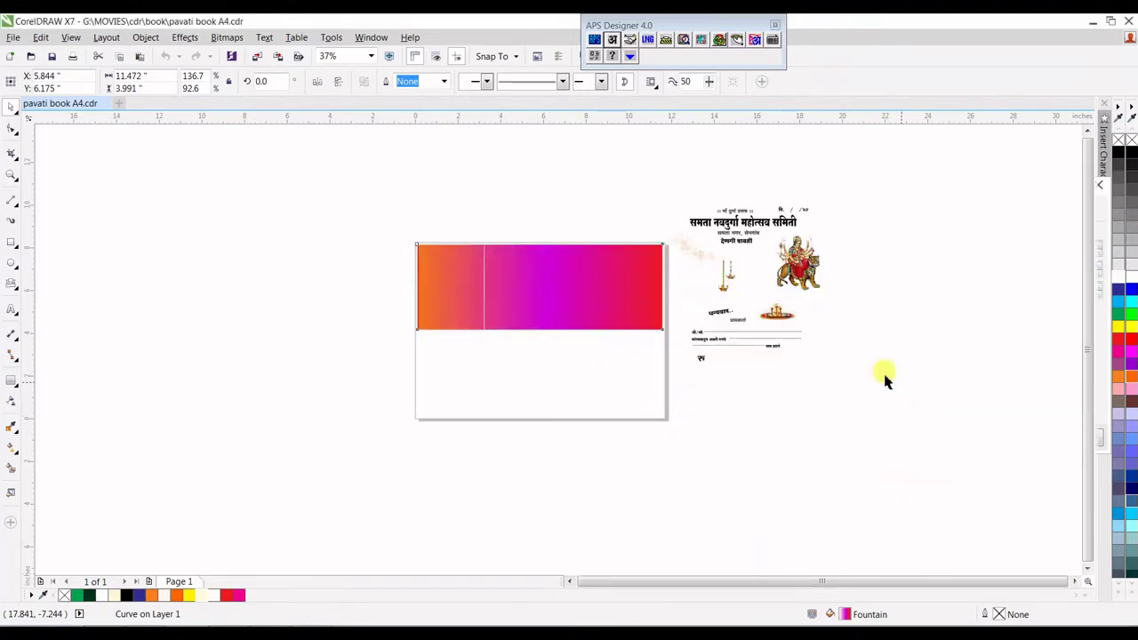
{"action": "left_click", "coordinate": [551, 204]}
Rotate the rectangle's gradient to run diagonally at about 312.9°.
{"action": "scroll", "coordinate": [498, 267], "scroll_direction": "up", "scroll_amount": 2}
{"action": "left_click", "coordinate": [544, 283]}
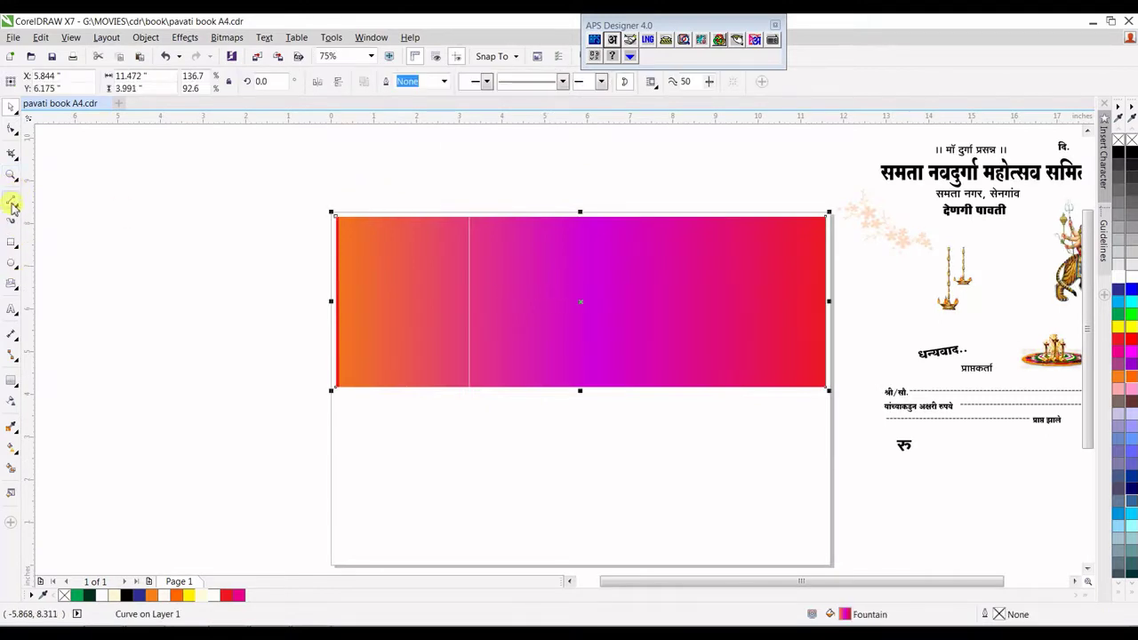
{"action": "left_click", "coordinate": [11, 383]}
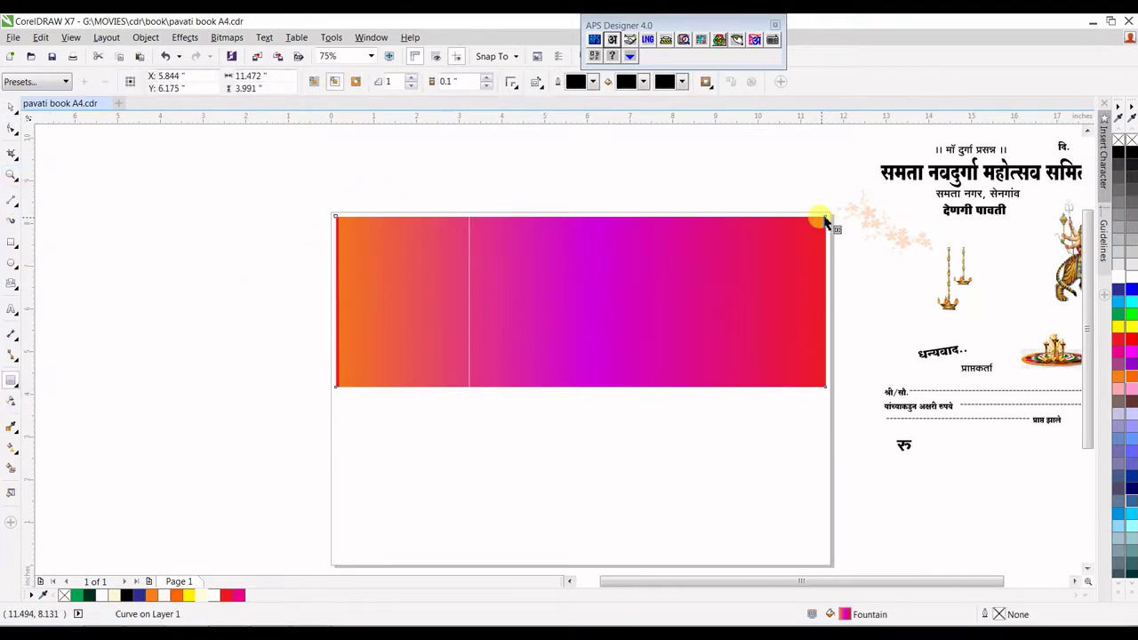
{"action": "left_click", "coordinate": [11, 107]}
{"action": "left_click", "coordinate": [349, 242]}
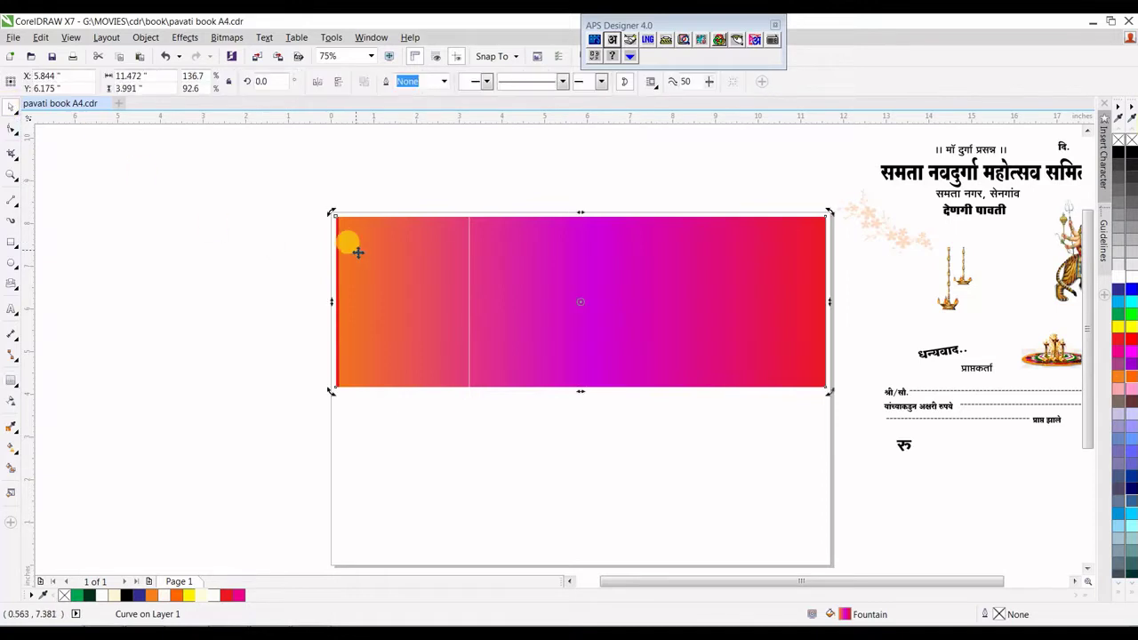
{"action": "double_click", "coordinate": [847, 614]}
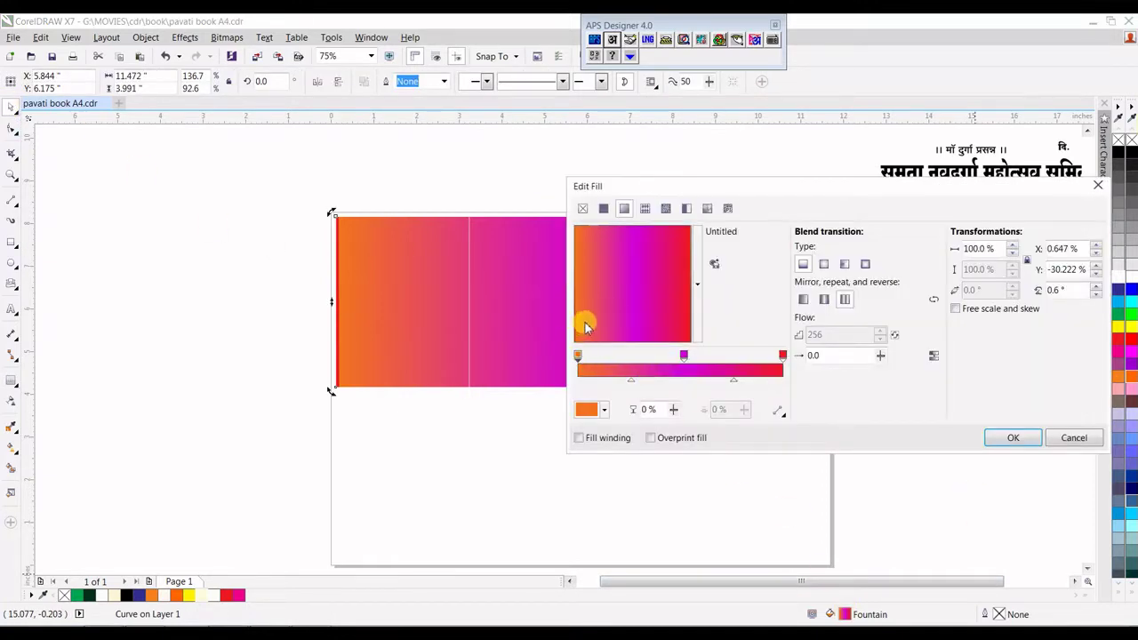
{"action": "left_click_drag", "start_coordinate": [585, 327], "coordinate": [648, 299]}
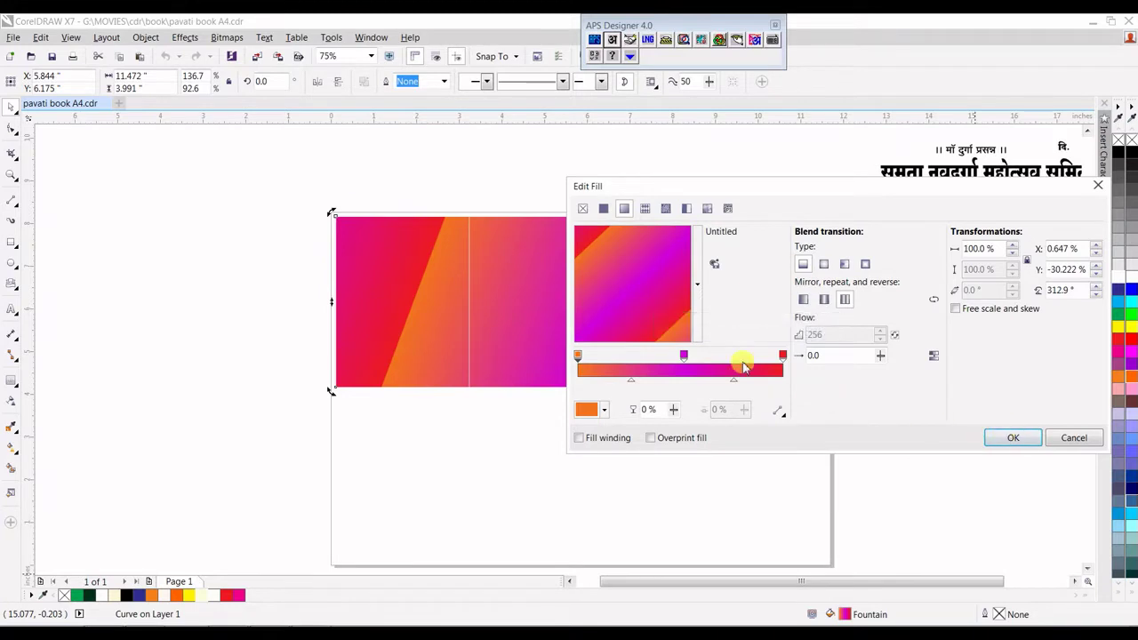
{"action": "left_click", "coordinate": [1033, 448]}
Add an inside contour to the gradient rectangle and break the contour apart.
{"action": "left_click", "coordinate": [559, 264]}
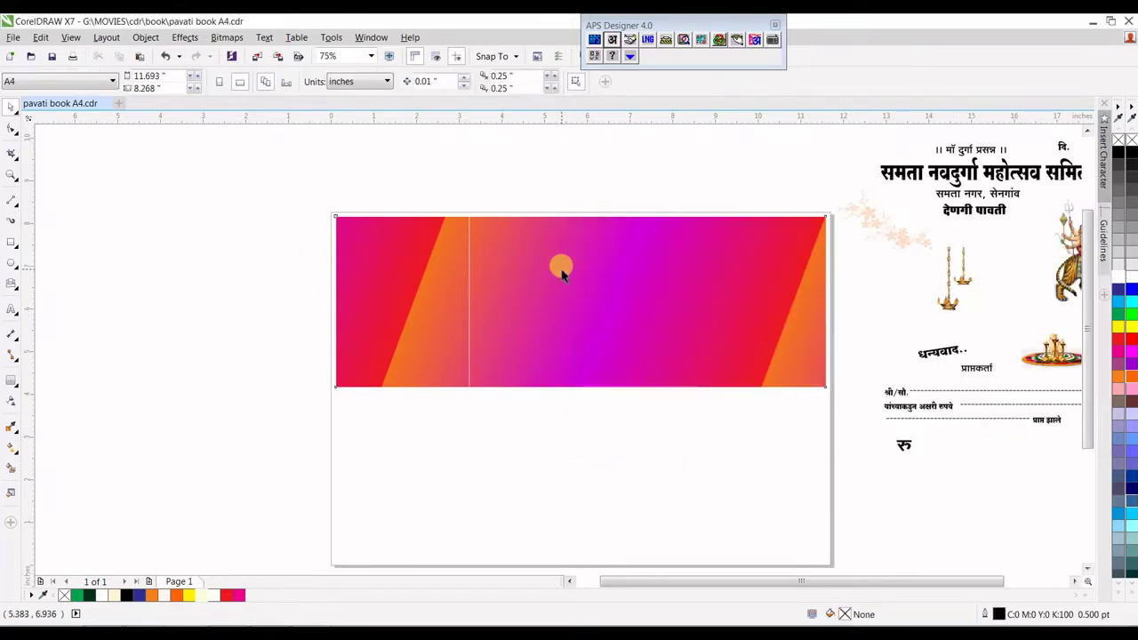
{"action": "left_click", "coordinate": [10, 380]}
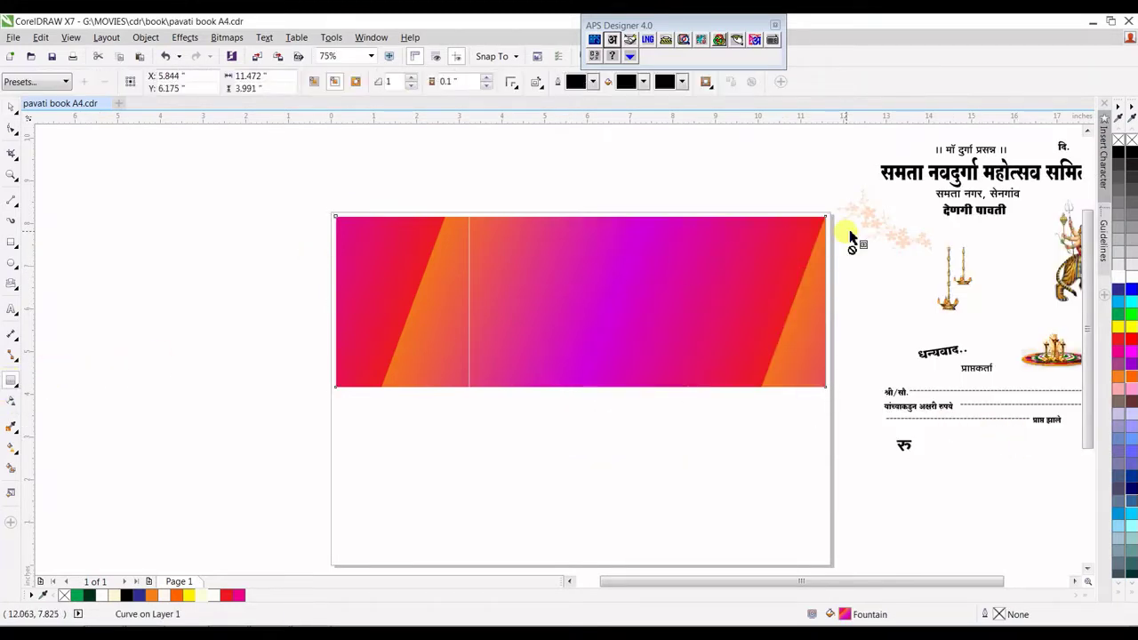
{"action": "left_click_drag", "start_coordinate": [825, 223], "coordinate": [794, 234]}
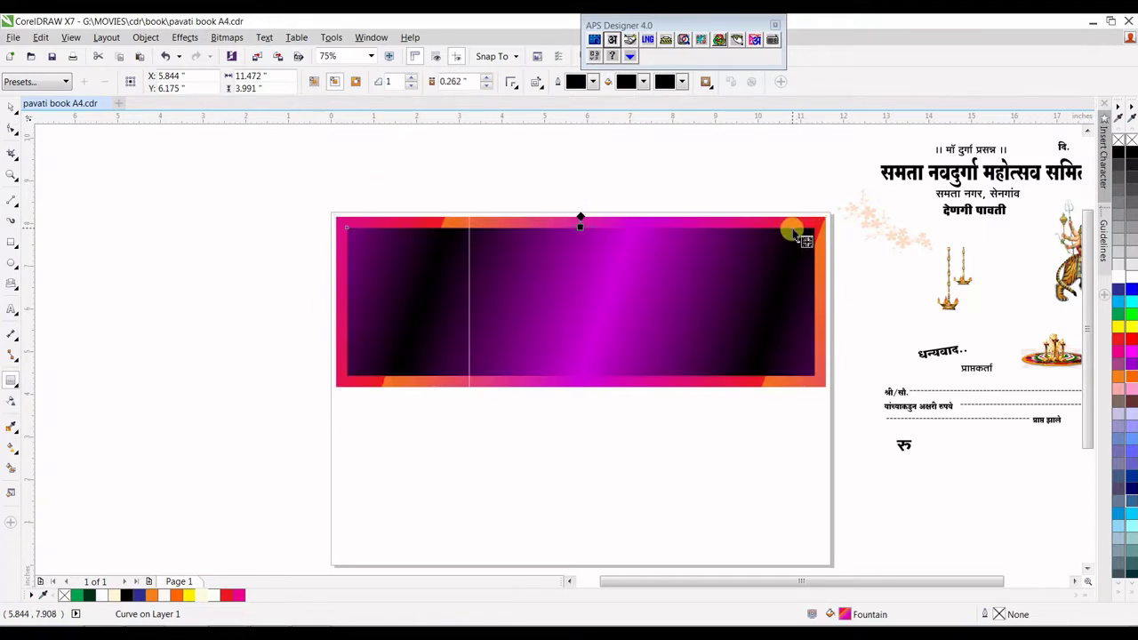
{"action": "right_click", "coordinate": [754, 255]}
{"action": "left_click", "coordinate": [143, 178]}
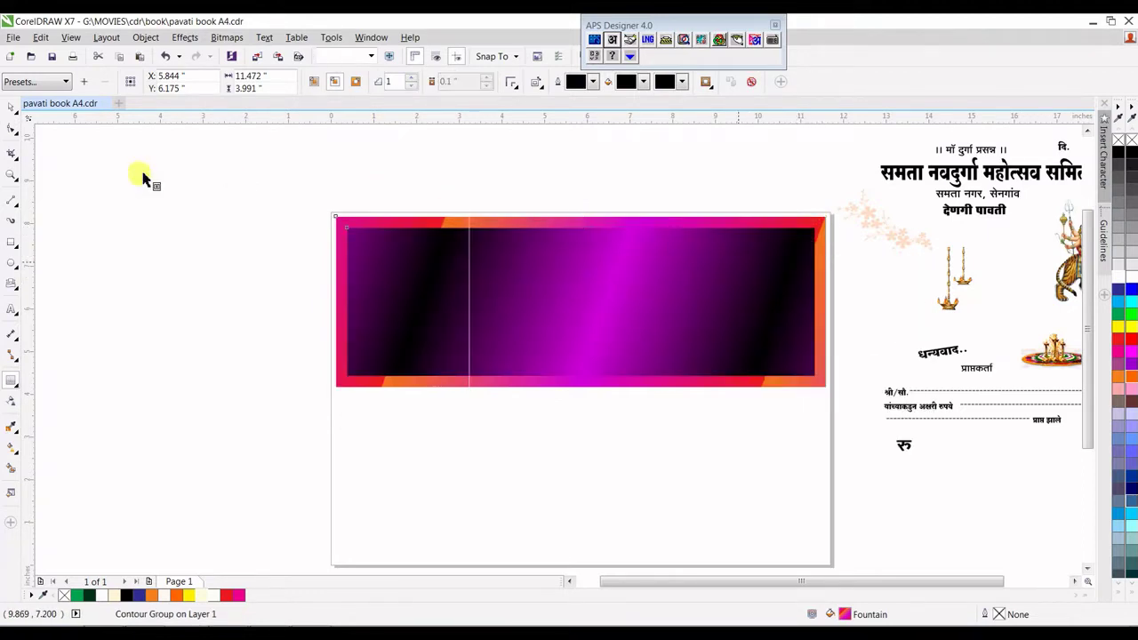
Fill the inner shape cream (C0 M0 Y15 K0) and narrow it to 7.797".
{"action": "left_click", "coordinate": [11, 106]}
{"action": "left_click", "coordinate": [706, 257]}
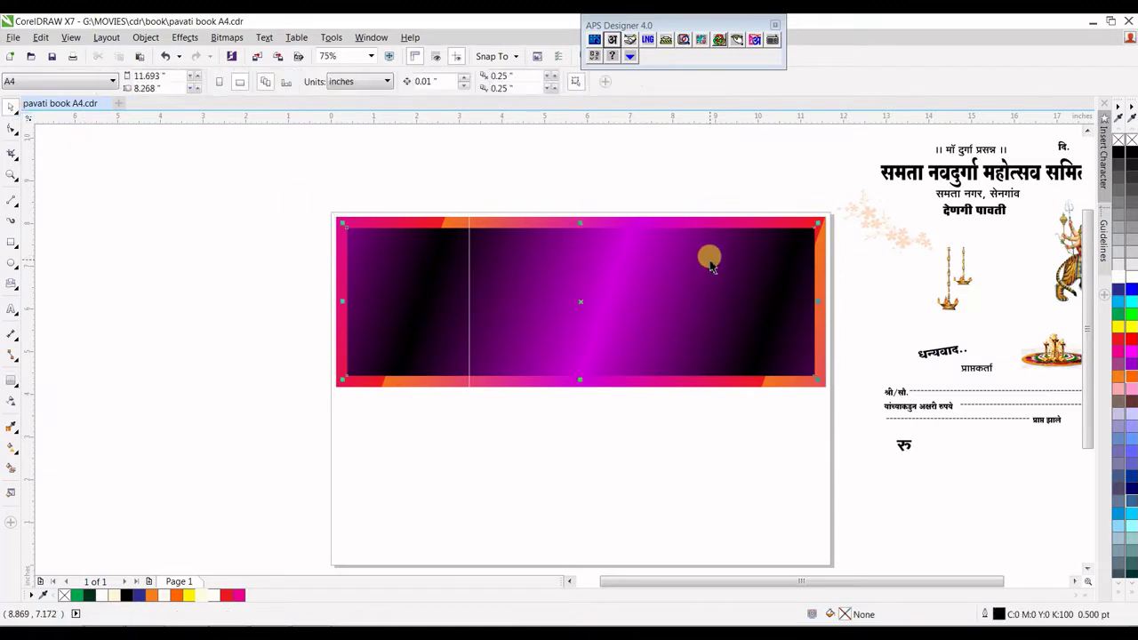
{"action": "left_click", "coordinate": [202, 596]}
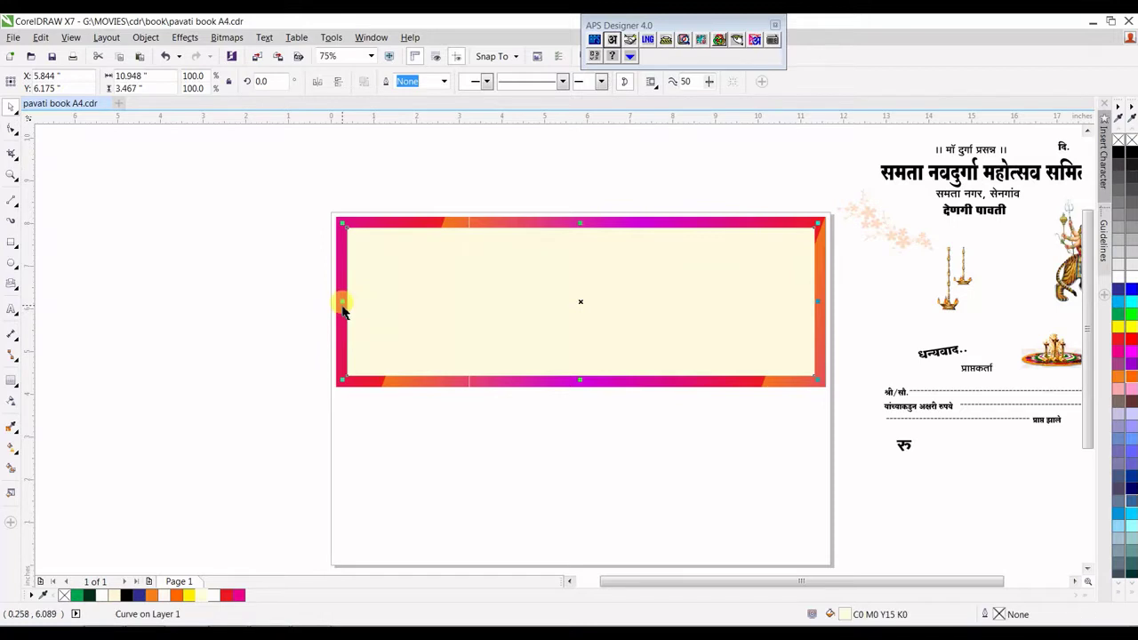
{"action": "left_click_drag", "start_coordinate": [342, 301], "coordinate": [480, 297]}
Copy the cream panel to the left and narrow it into the counterfoil panel.
{"action": "scroll", "coordinate": [480, 297], "scroll_direction": "up", "scroll_amount": 3}
{"action": "scroll", "coordinate": [487, 292], "scroll_direction": "down", "scroll_amount": 2}
{"action": "scroll", "coordinate": [533, 299], "scroll_direction": "down", "scroll_amount": 1}
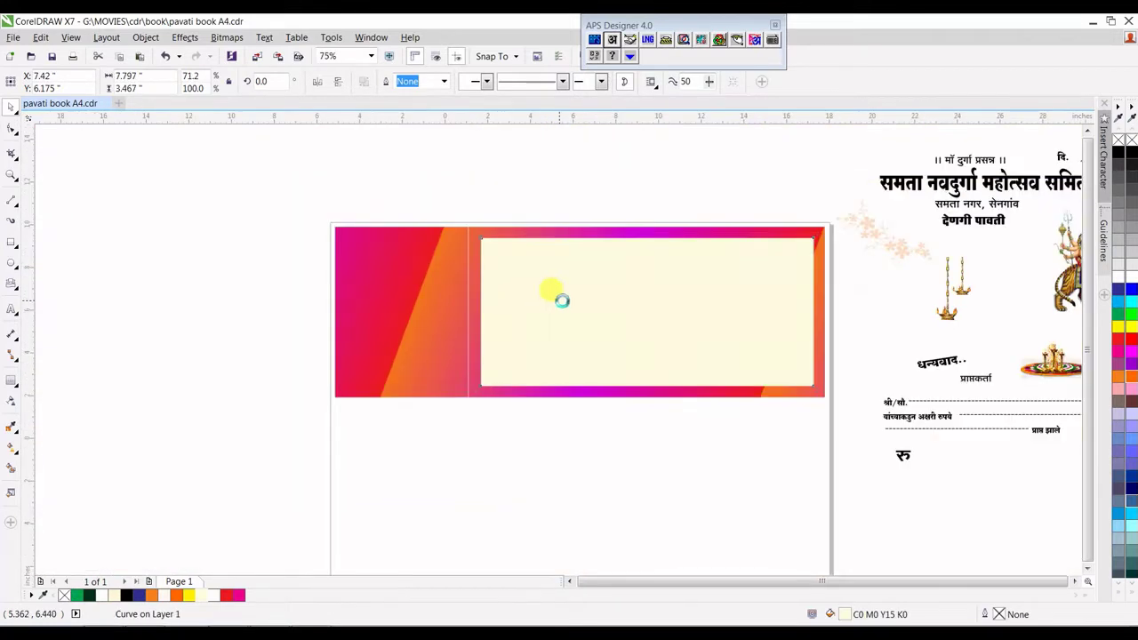
{"action": "scroll", "coordinate": [562, 301], "scroll_direction": "down", "scroll_amount": 1}
{"action": "left_click_drag", "start_coordinate": [586, 292], "coordinate": [521, 297]}
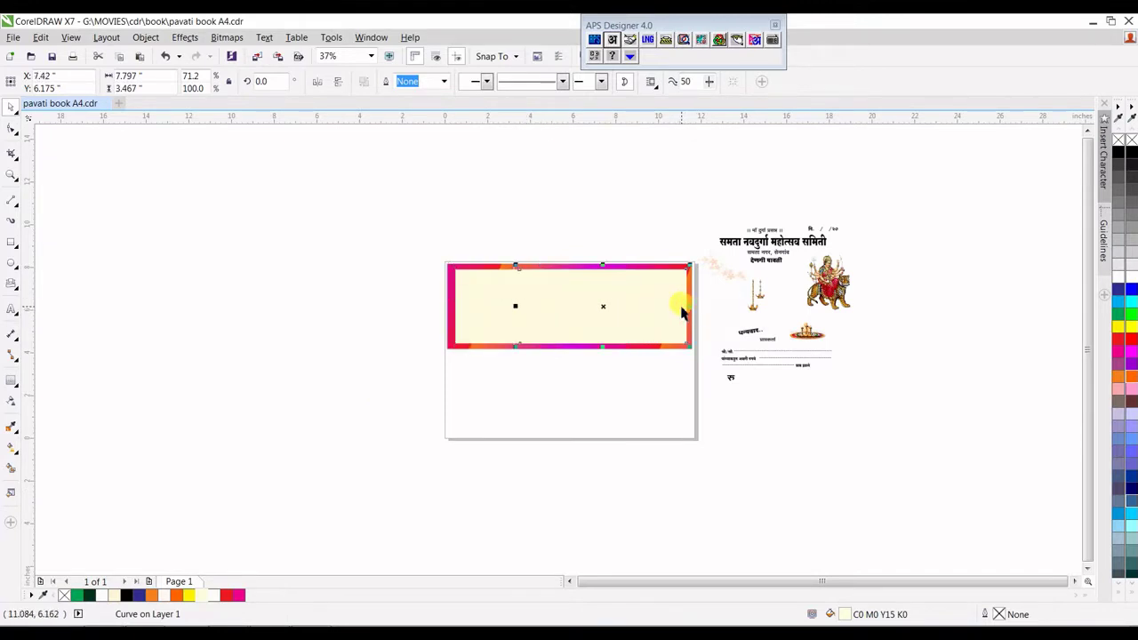
{"action": "left_click_drag", "start_coordinate": [625, 313], "coordinate": [517, 313]}
{"action": "scroll", "coordinate": [475, 289], "scroll_direction": "up", "scroll_amount": 2}
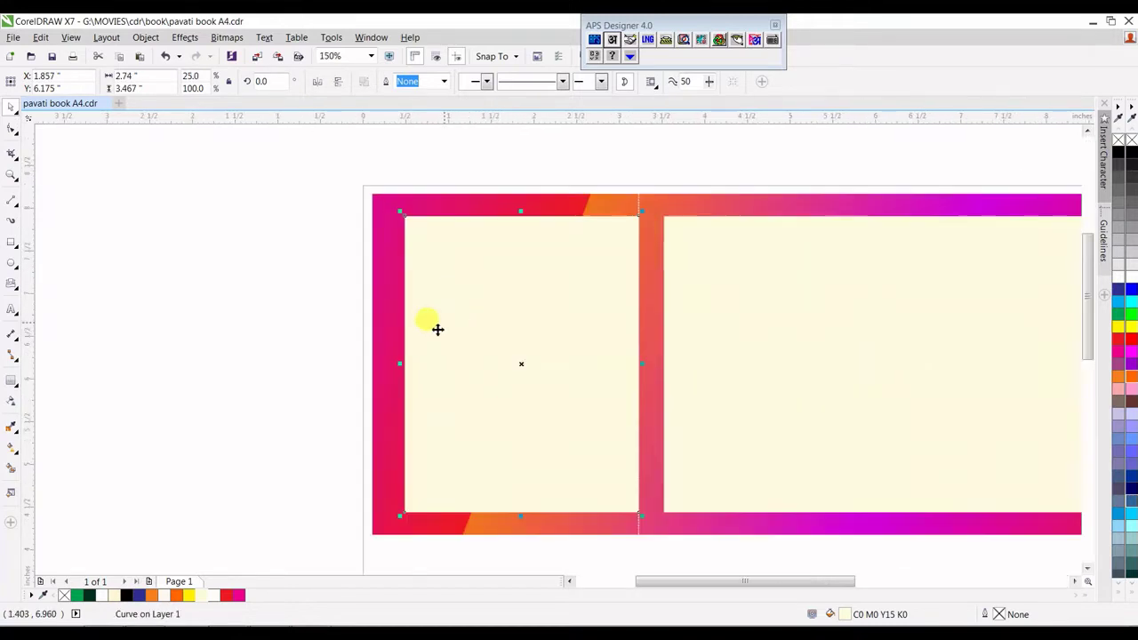
{"action": "left_click_drag", "start_coordinate": [403, 363], "coordinate": [391, 363]}
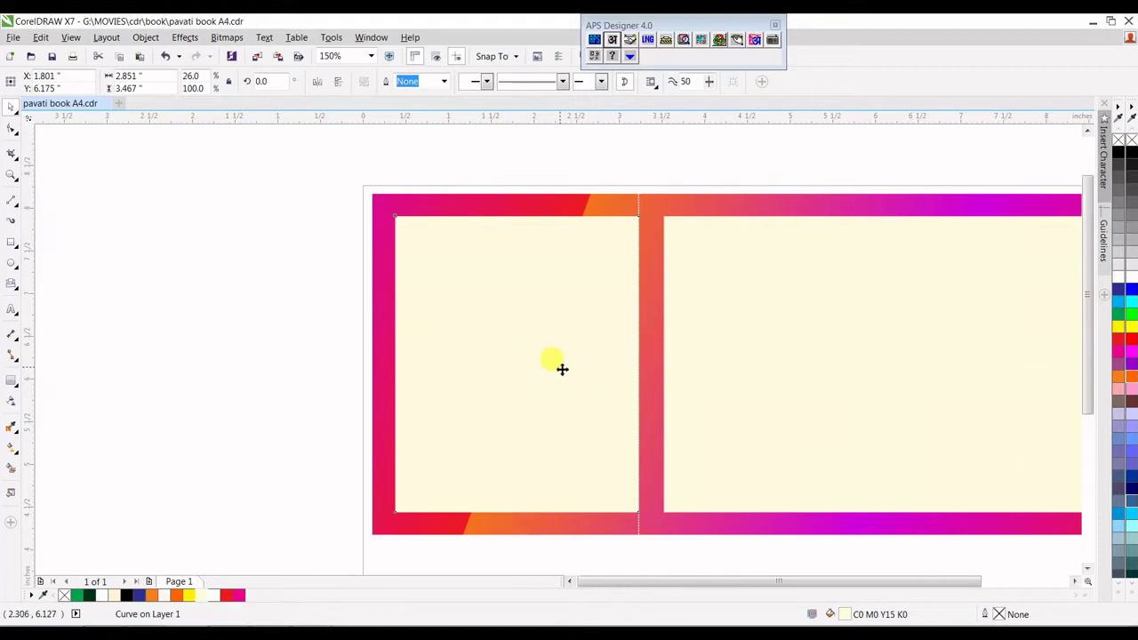
Centre the dotted tear line in the gap between the two cream panels.
{"action": "scroll", "coordinate": [569, 311], "scroll_direction": "down", "scroll_amount": 1}
{"action": "left_click", "coordinate": [579, 254]}
{"action": "scroll", "coordinate": [601, 283], "scroll_direction": "up", "scroll_amount": 1}
{"action": "left_click", "coordinate": [596, 293]}
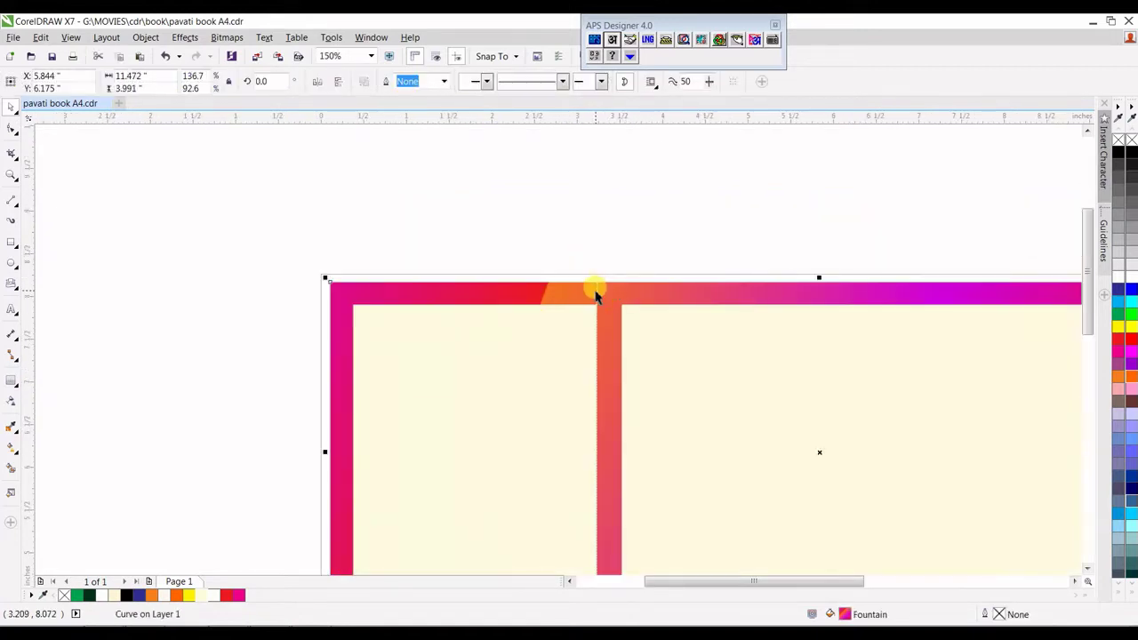
{"action": "left_click_drag", "start_coordinate": [596, 282], "coordinate": [606, 291]}
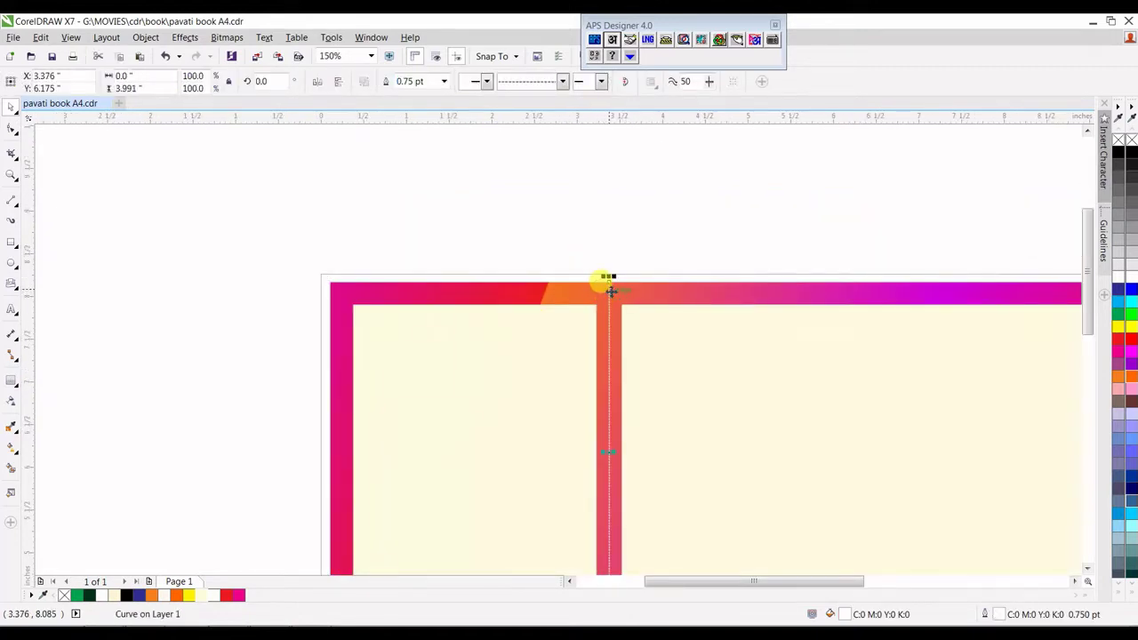
{"action": "scroll", "coordinate": [602, 254], "scroll_direction": "down", "scroll_amount": 2}
{"action": "scroll", "coordinate": [602, 231], "scroll_direction": "down", "scroll_amount": 2}
Bring the Durga image onto the receipt frame.
{"action": "key", "text": "Escape"}
{"action": "left_click_drag", "start_coordinate": [836, 254], "coordinate": [631, 307]}
{"action": "scroll", "coordinate": [800, 255], "scroll_direction": "up", "scroll_amount": 1}
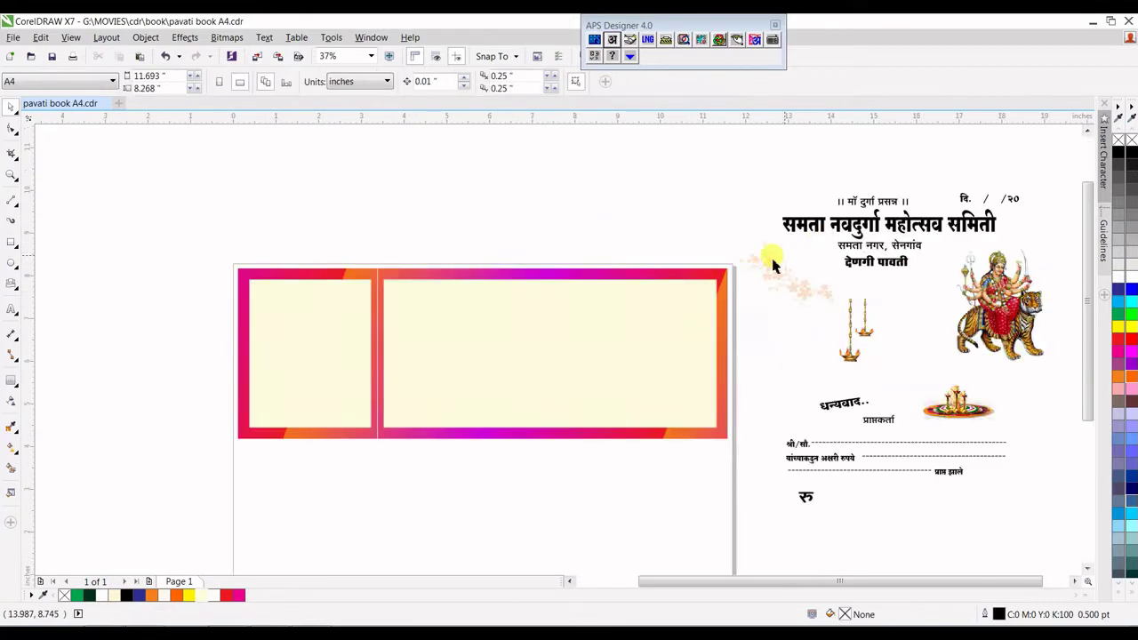
{"action": "scroll", "coordinate": [681, 280], "scroll_direction": "down", "scroll_amount": 1}
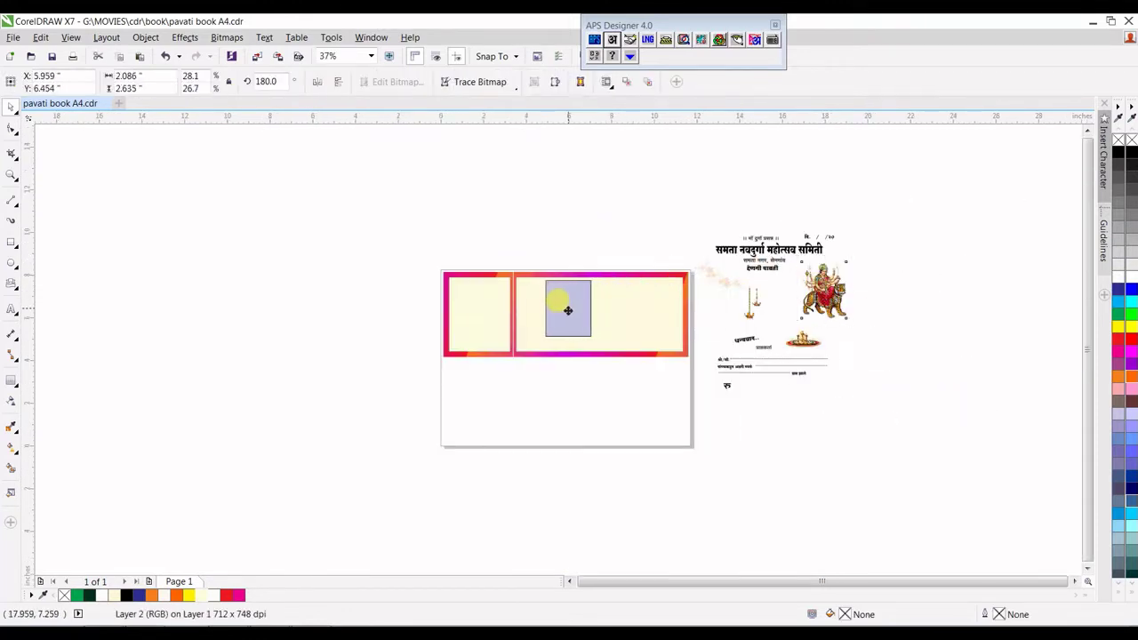
Position and shrink the Durga image at the receipt panel's top-left.
{"action": "left_click_drag", "start_coordinate": [630, 306], "coordinate": [548, 305]}
{"action": "scroll", "coordinate": [549, 302], "scroll_direction": "up", "scroll_amount": 2}
{"action": "mouse_move", "coordinate": [626, 240]}
{"action": "left_mouse_down"}
{"action": "mouse_move", "coordinate": [597, 241]}
{"action": "mouse_move", "coordinate": [592, 255]}
{"action": "left_mouse_up"}
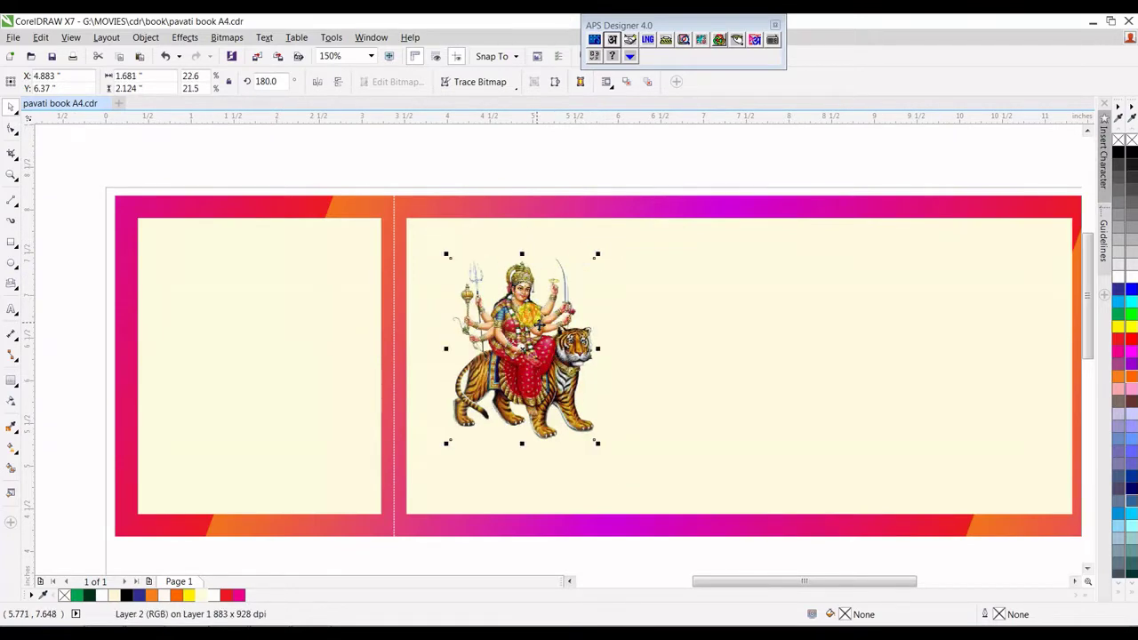
{"action": "mouse_move", "coordinate": [520, 347]}
{"action": "left_mouse_down"}
{"action": "mouse_move", "coordinate": [492, 344]}
{"action": "mouse_move", "coordinate": [503, 298]}
{"action": "left_mouse_up"}
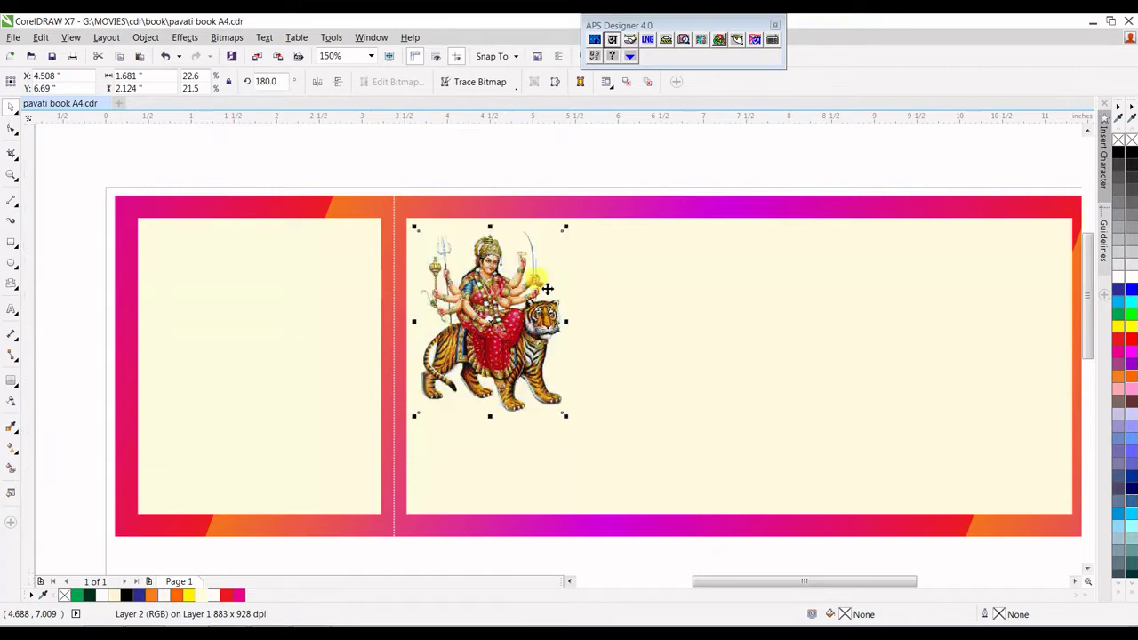
{"action": "scroll", "coordinate": [545, 286], "scroll_direction": "down", "scroll_amount": 2}
{"action": "left_click", "coordinate": [865, 196]}
Place the '।। माँ दुर्गा प्रसन्न ।।' motto top centre at 17.205 pt, coloured magenta.
{"action": "left_click", "coordinate": [949, 175]}
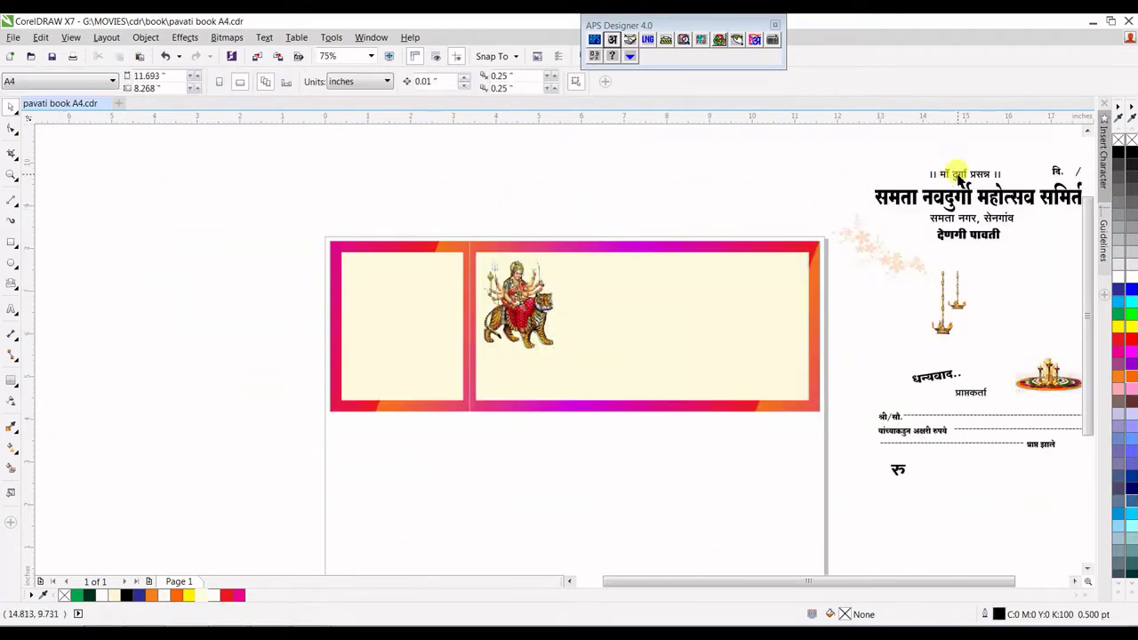
{"action": "left_click_drag", "start_coordinate": [959, 178], "coordinate": [647, 281]}
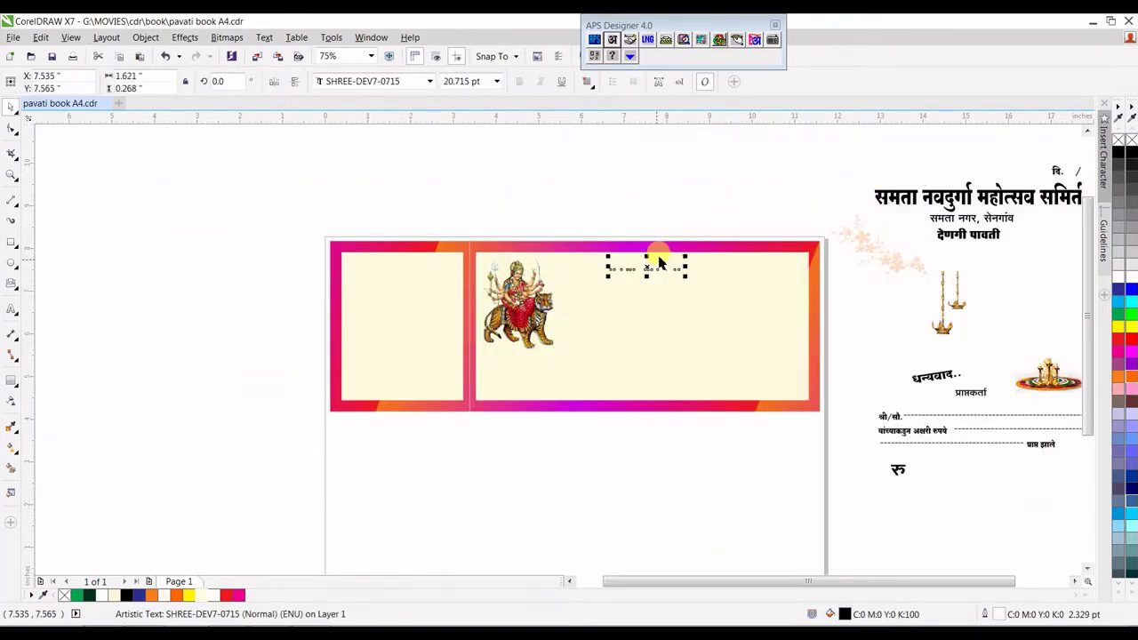
{"action": "scroll", "coordinate": [656, 265], "scroll_direction": "up", "scroll_amount": 2}
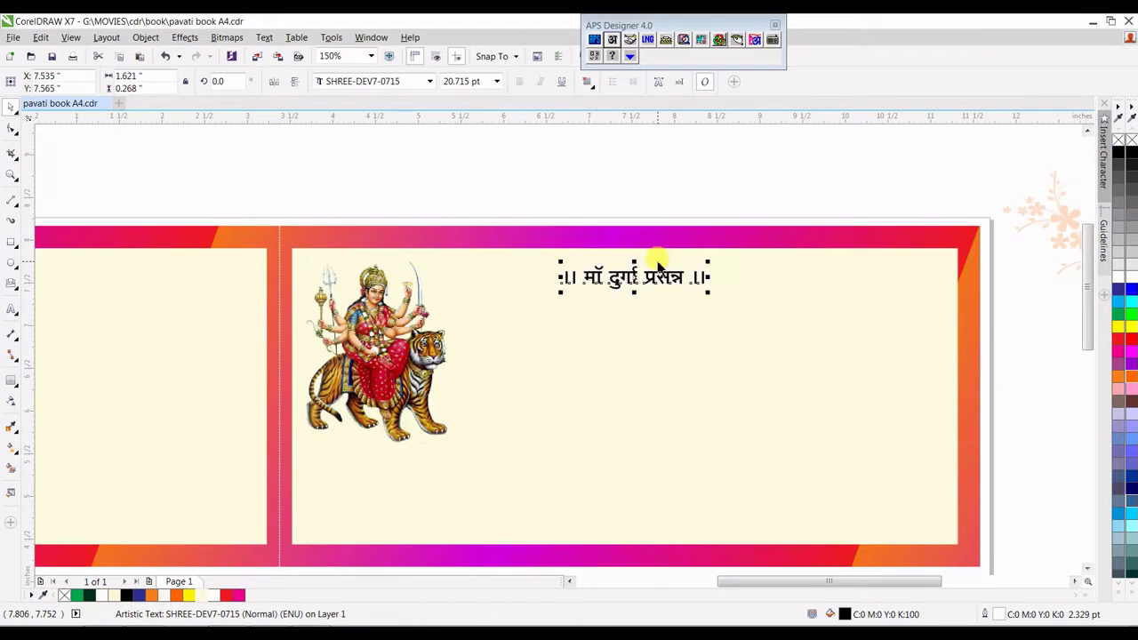
{"action": "left_click_drag", "start_coordinate": [709, 261], "coordinate": [685, 267]}
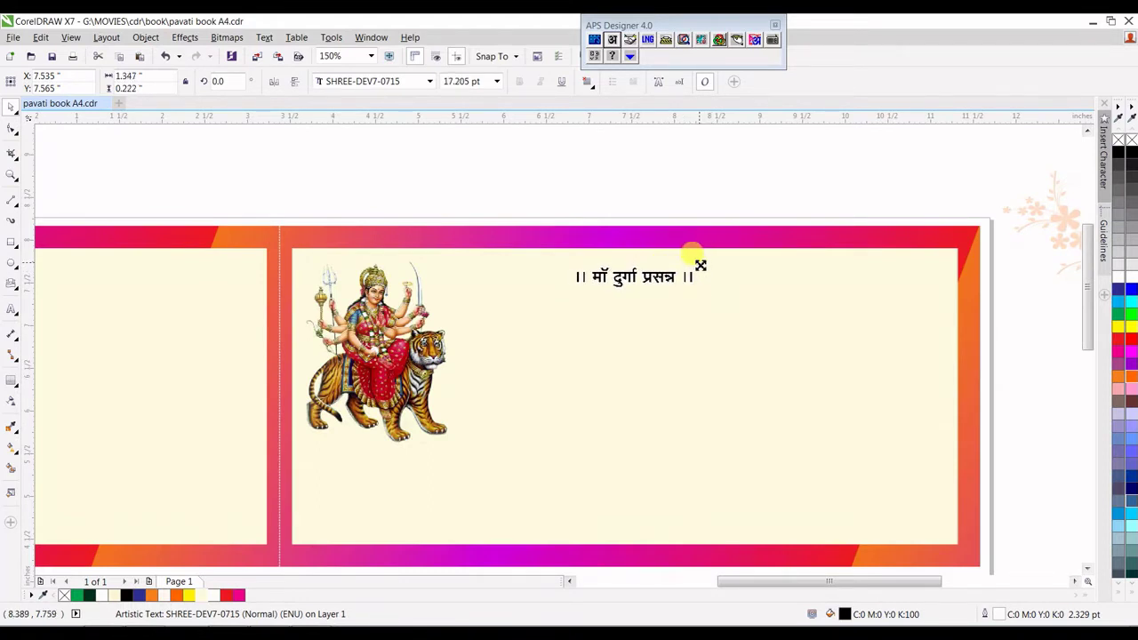
{"action": "left_click", "coordinate": [647, 265]}
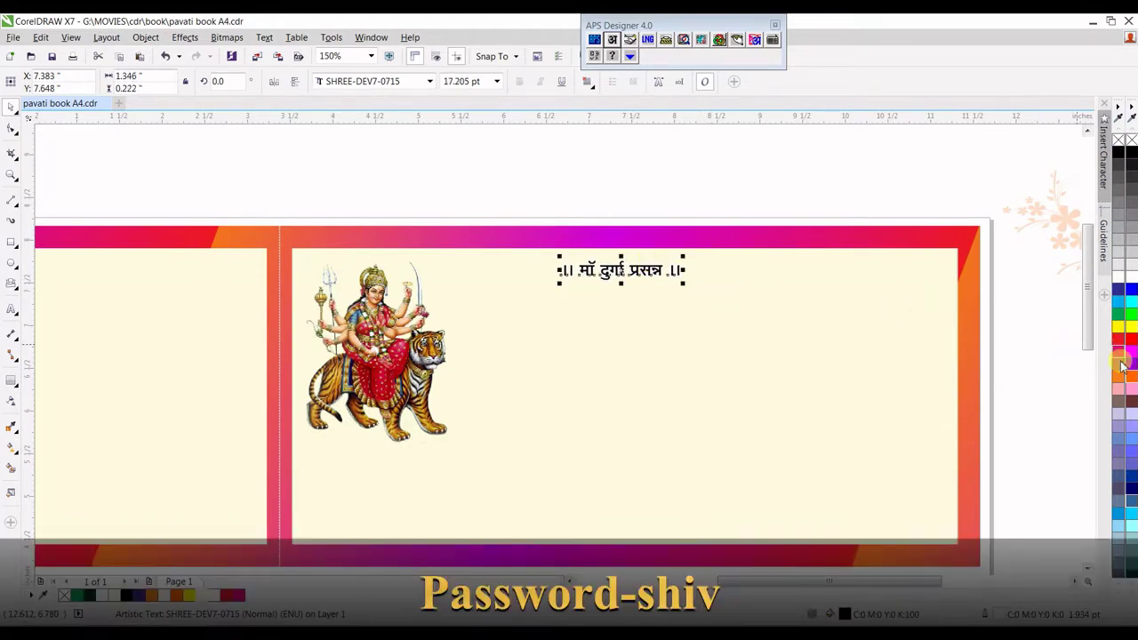
{"action": "left_click", "coordinate": [1131, 404]}
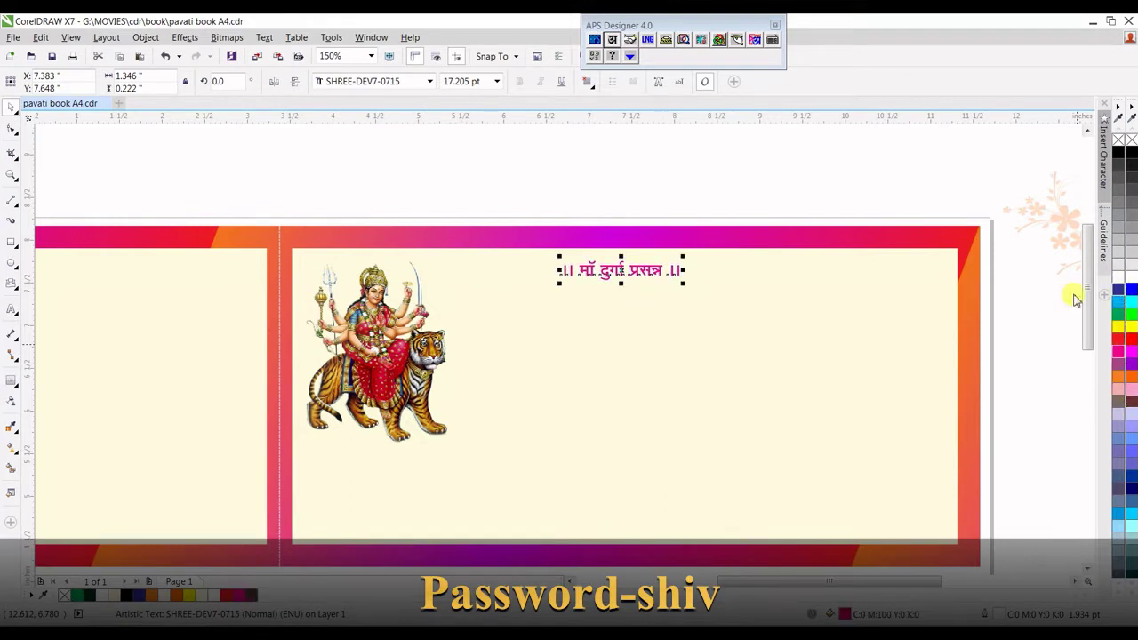
{"action": "scroll", "coordinate": [534, 385], "scroll_direction": "down", "scroll_amount": 1}
{"action": "left_click", "coordinate": [592, 278]}
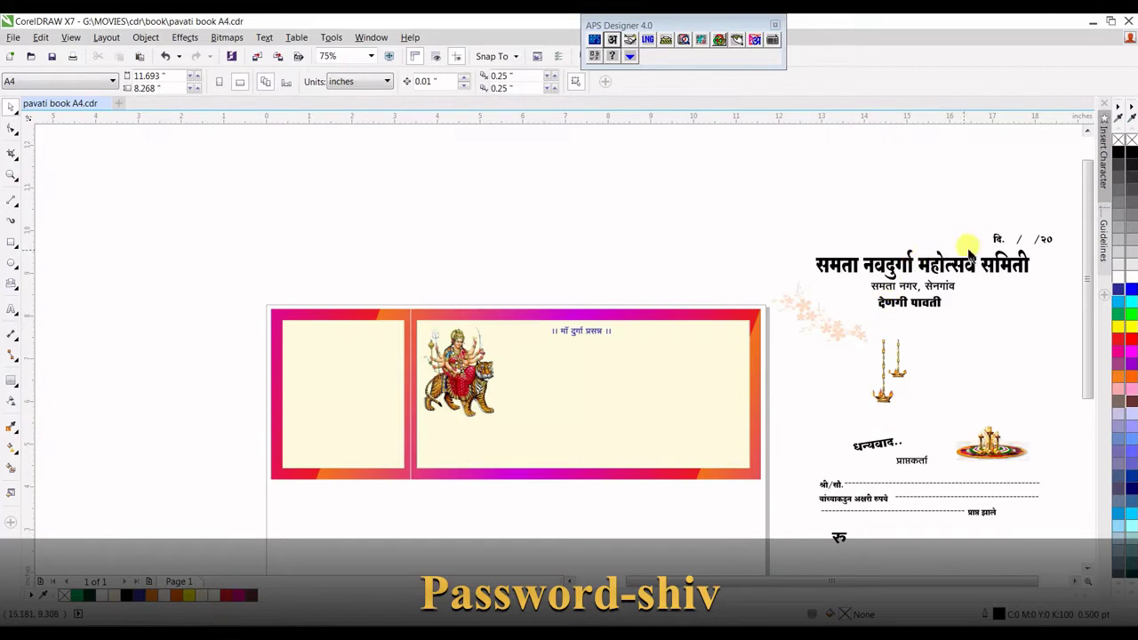
Place 'दि. / /२०' in the top-right corner in SHREE-DEV7-0715, coloured blue.
{"action": "left_click_drag", "start_coordinate": [997, 241], "coordinate": [700, 344]}
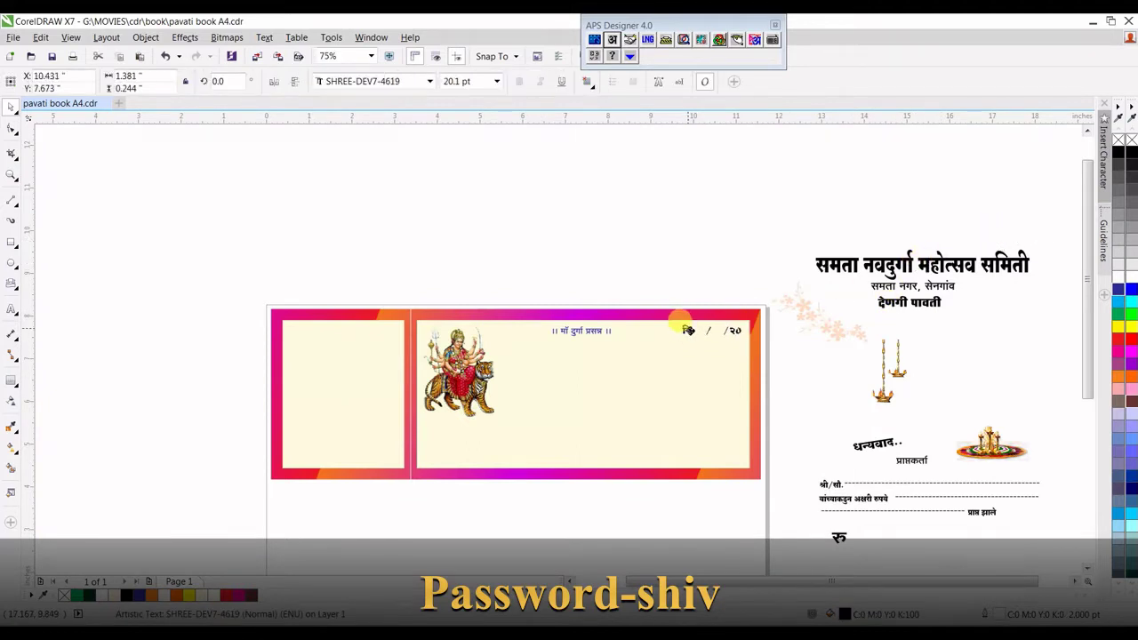
{"action": "scroll", "coordinate": [720, 331], "scroll_direction": "up", "scroll_amount": 1}
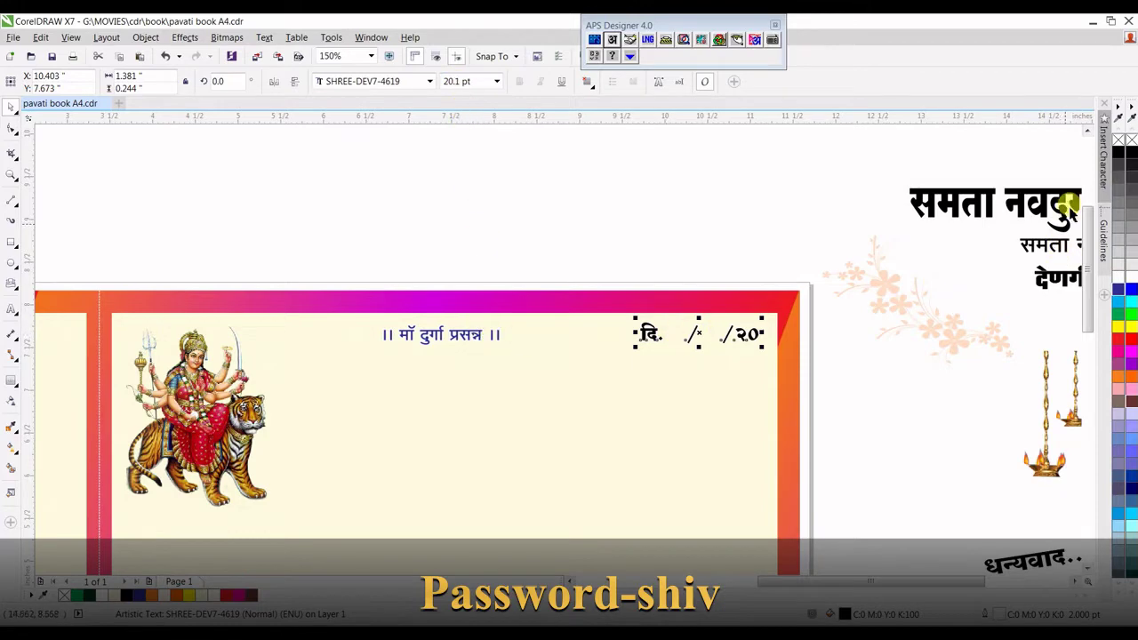
{"action": "left_click", "coordinate": [364, 81]}
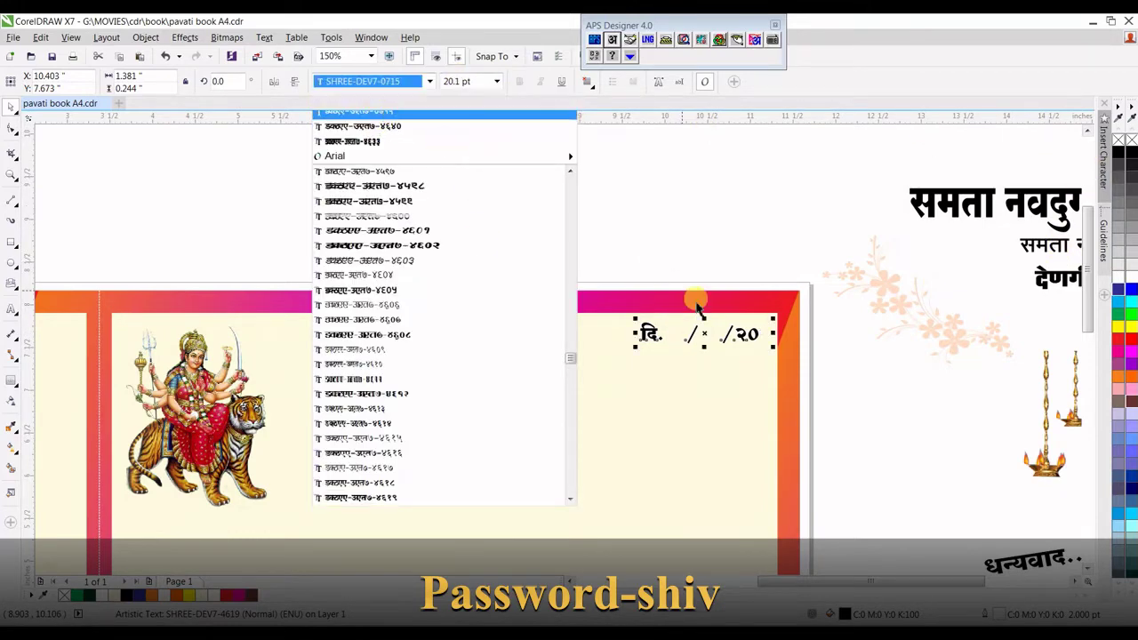
{"action": "left_click", "coordinate": [382, 111]}
{"action": "scroll", "coordinate": [778, 313], "scroll_direction": "up", "scroll_amount": 1}
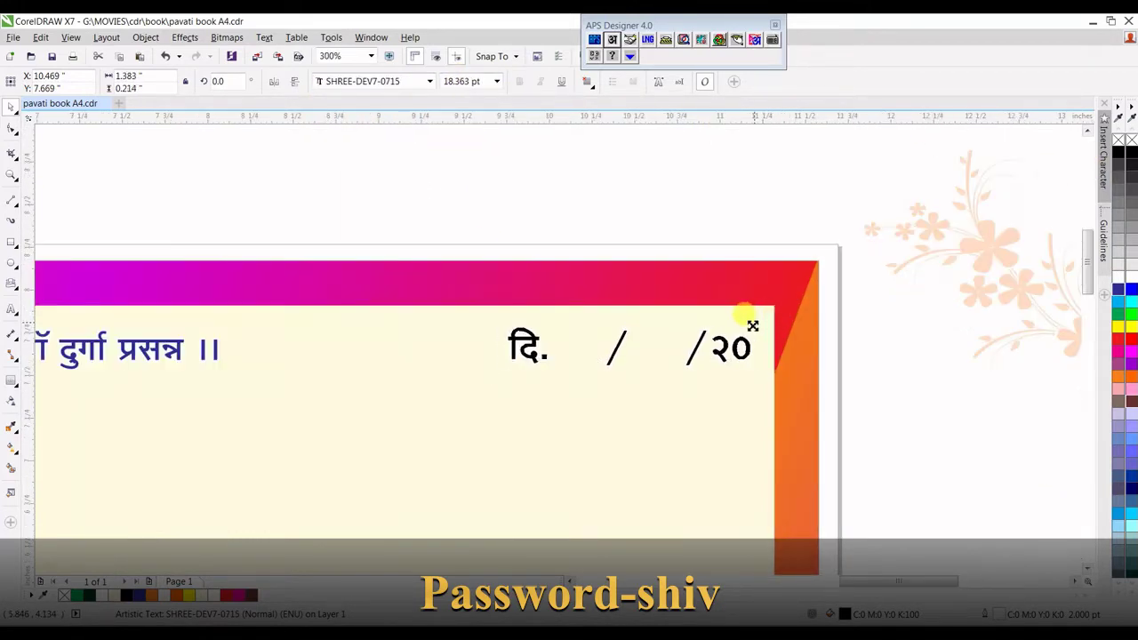
{"action": "left_click", "coordinate": [1118, 291]}
{"action": "scroll", "coordinate": [711, 249], "scroll_direction": "down", "scroll_amount": 1}
{"action": "left_click", "coordinate": [724, 245]}
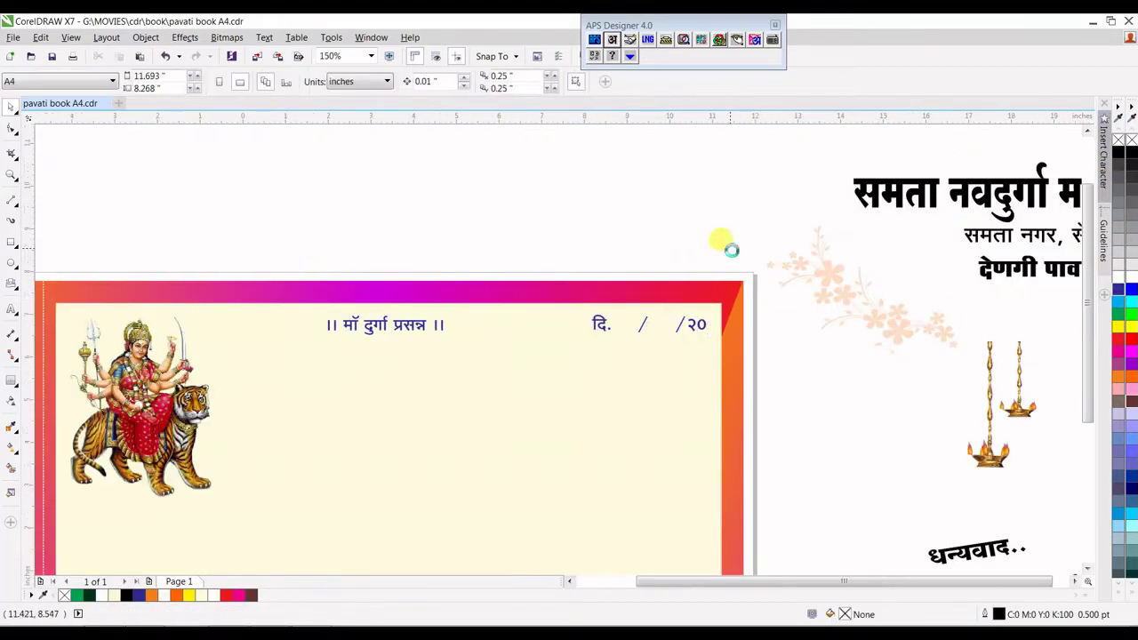
{"action": "scroll", "coordinate": [761, 153], "scroll_direction": "down", "scroll_amount": 1}
{"action": "left_click_drag", "start_coordinate": [756, 142], "coordinate": [1063, 532]}
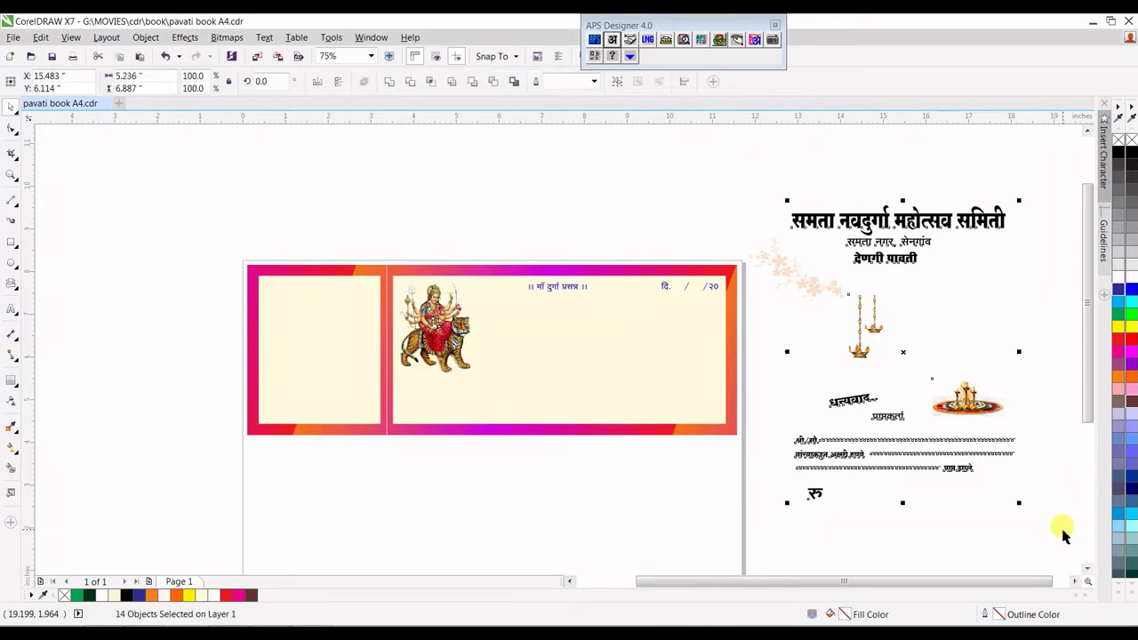
Move the committee title 'समता नवदुर्गा महोत्सव समिति' onto the card beside the goddess.
{"action": "left_click", "coordinate": [804, 211]}
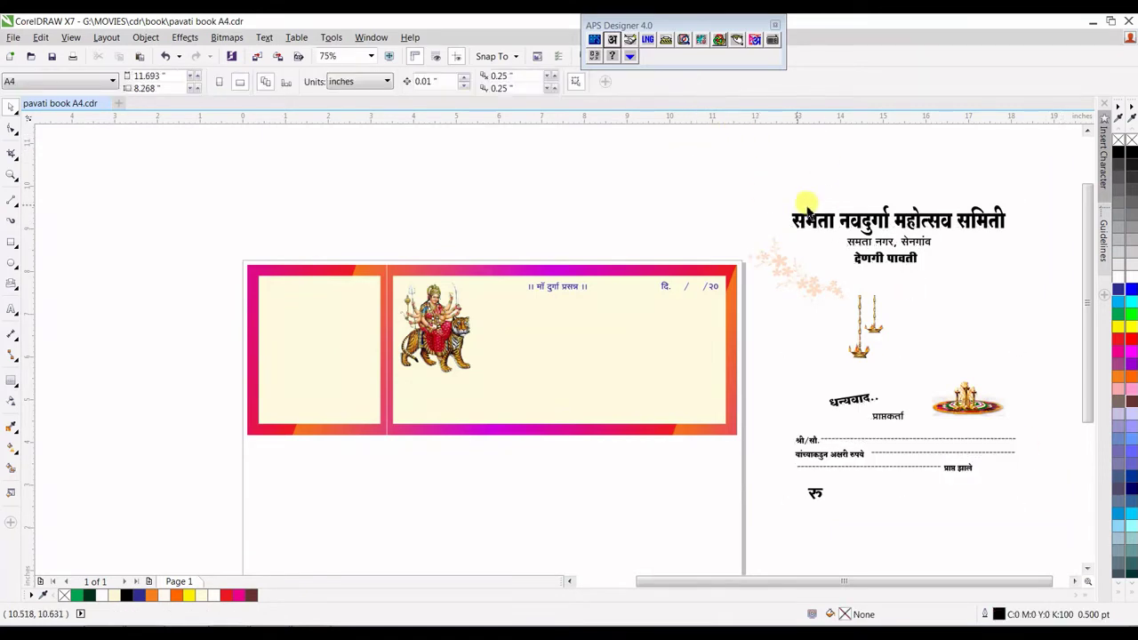
{"action": "left_click_drag", "start_coordinate": [854, 226], "coordinate": [564, 302]}
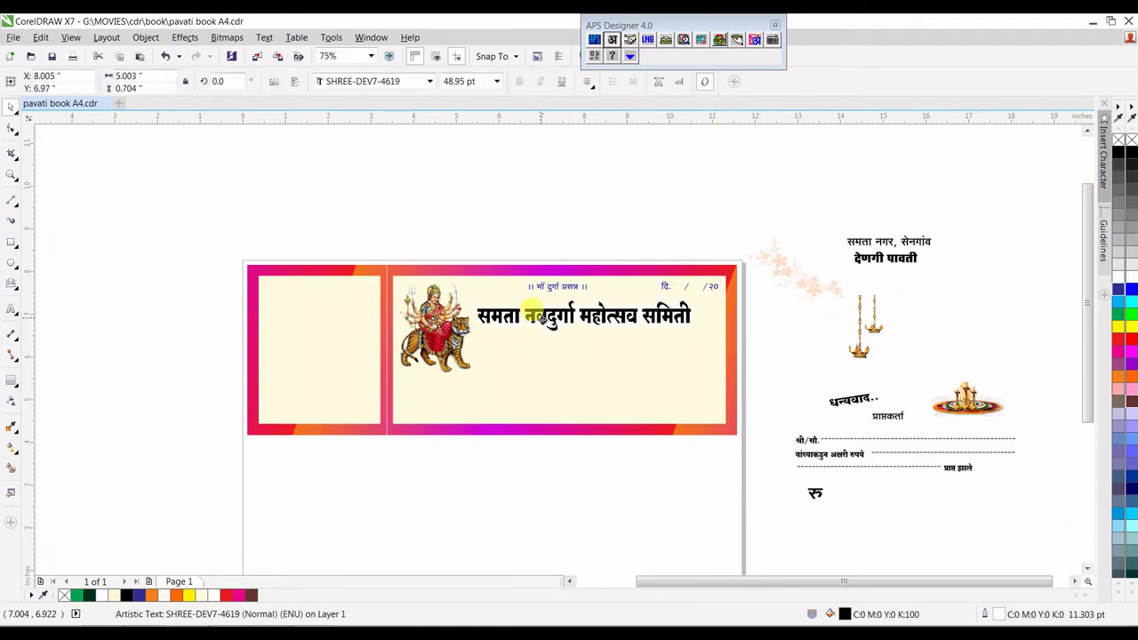
{"action": "scroll", "coordinate": [565, 303], "scroll_direction": "up", "scroll_amount": 1}
{"action": "left_click_drag", "start_coordinate": [633, 320], "coordinate": [639, 318]}
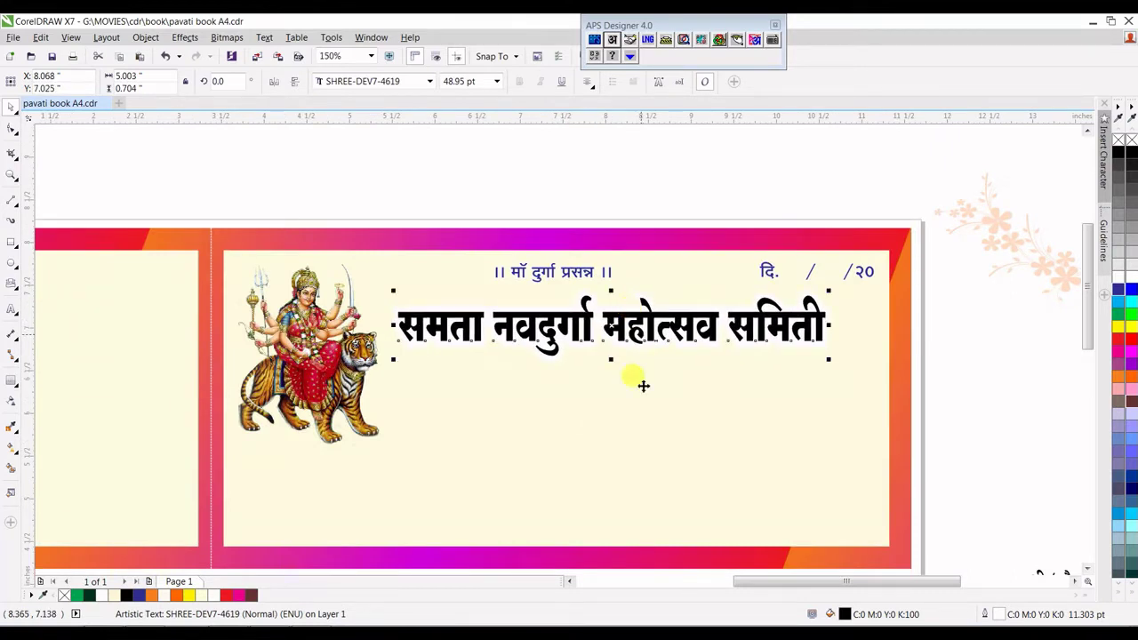
Fill the committee title with an orange-to-dark-red fountain gradient.
{"action": "double_click", "coordinate": [843, 613]}
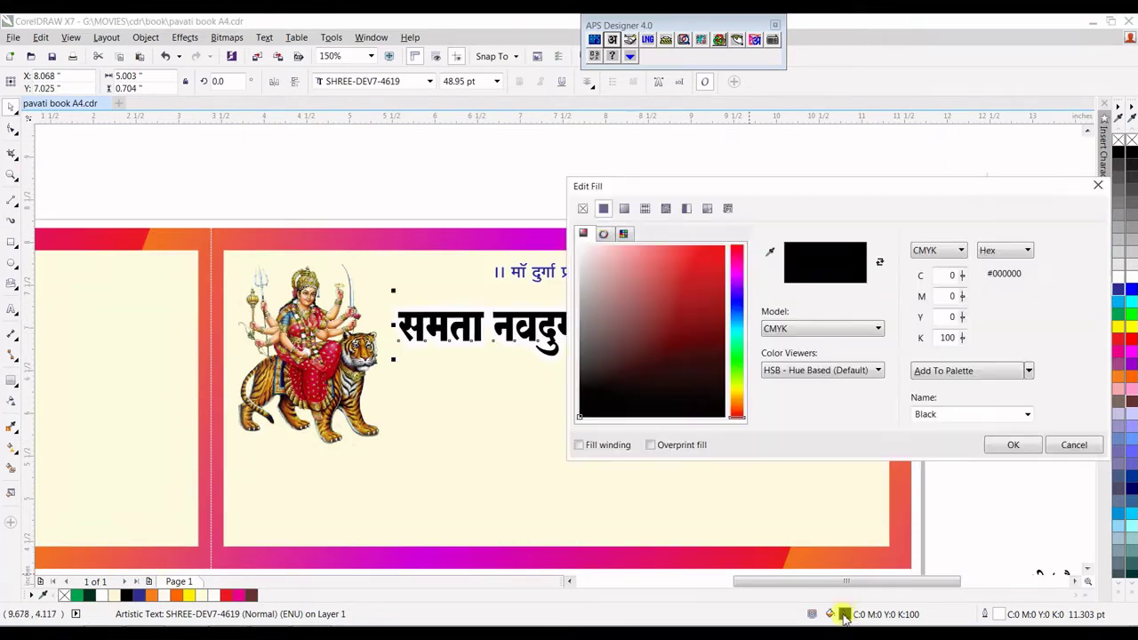
{"action": "left_click", "coordinate": [624, 208]}
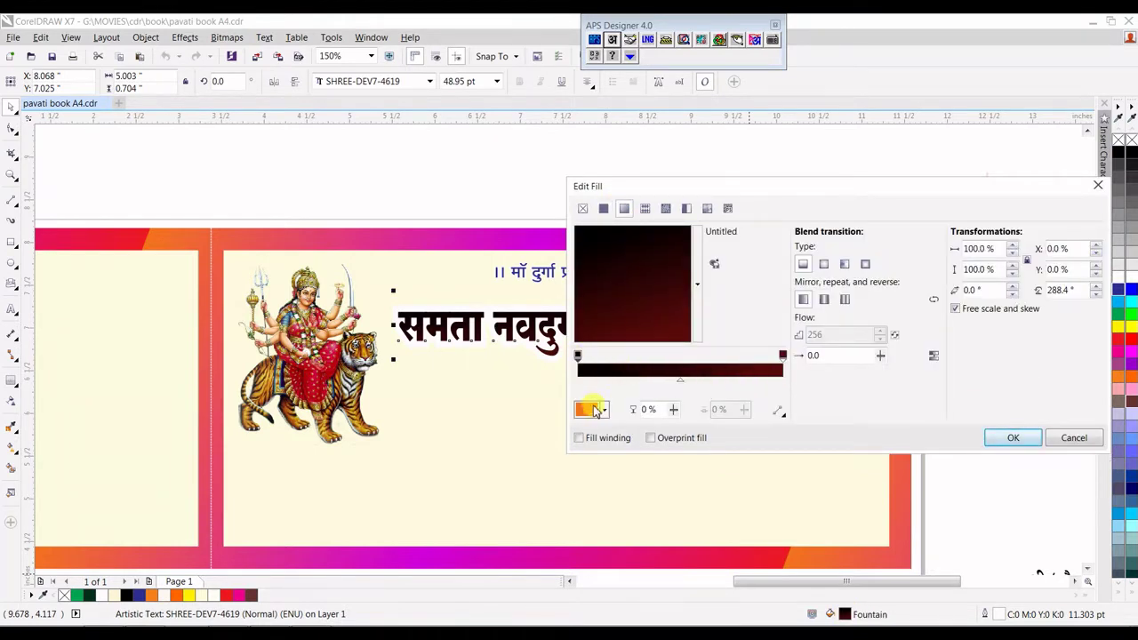
{"action": "left_click", "coordinate": [597, 409]}
{"action": "left_click", "coordinate": [683, 476]}
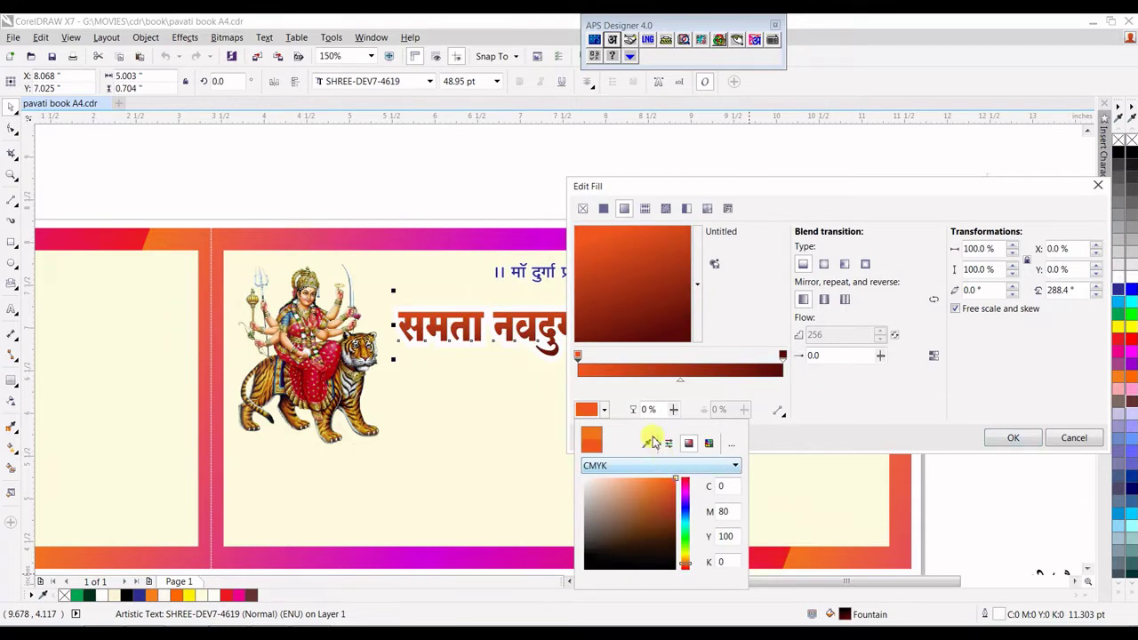
{"action": "left_click", "coordinate": [782, 358]}
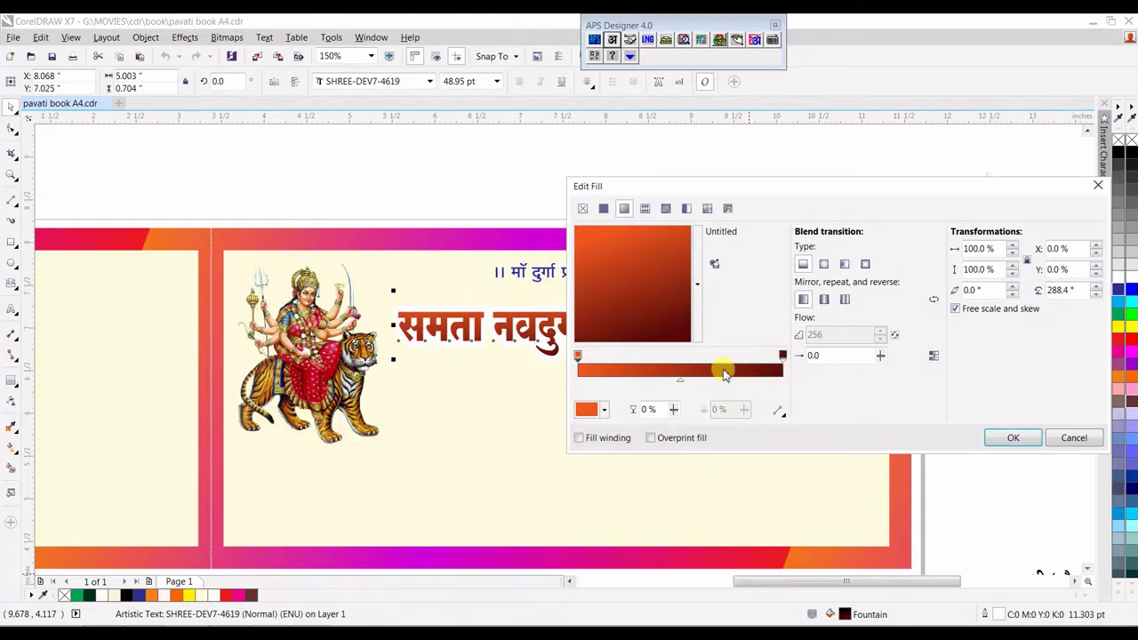
{"action": "left_click", "coordinate": [587, 411]}
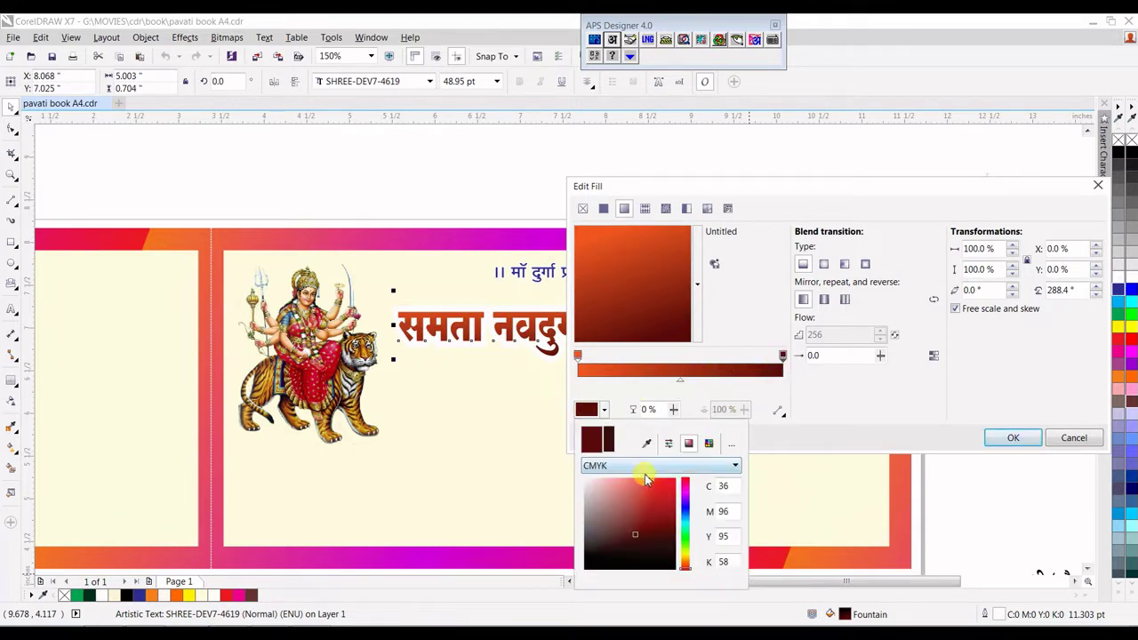
{"action": "left_click", "coordinate": [675, 479]}
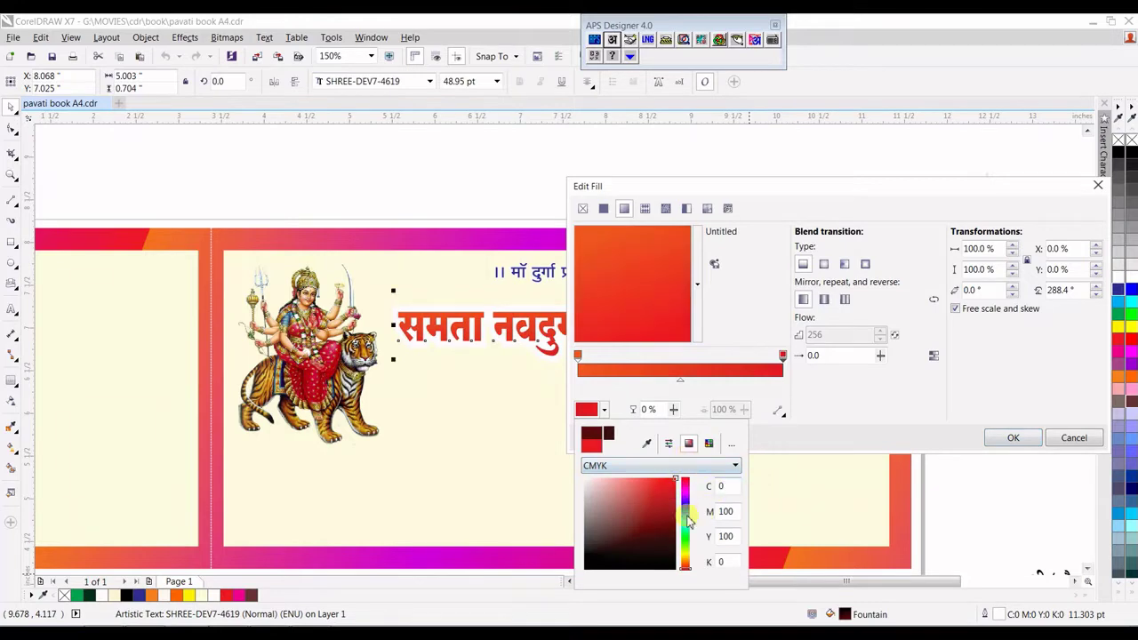
{"action": "left_click_drag", "start_coordinate": [678, 505], "coordinate": [672, 511]}
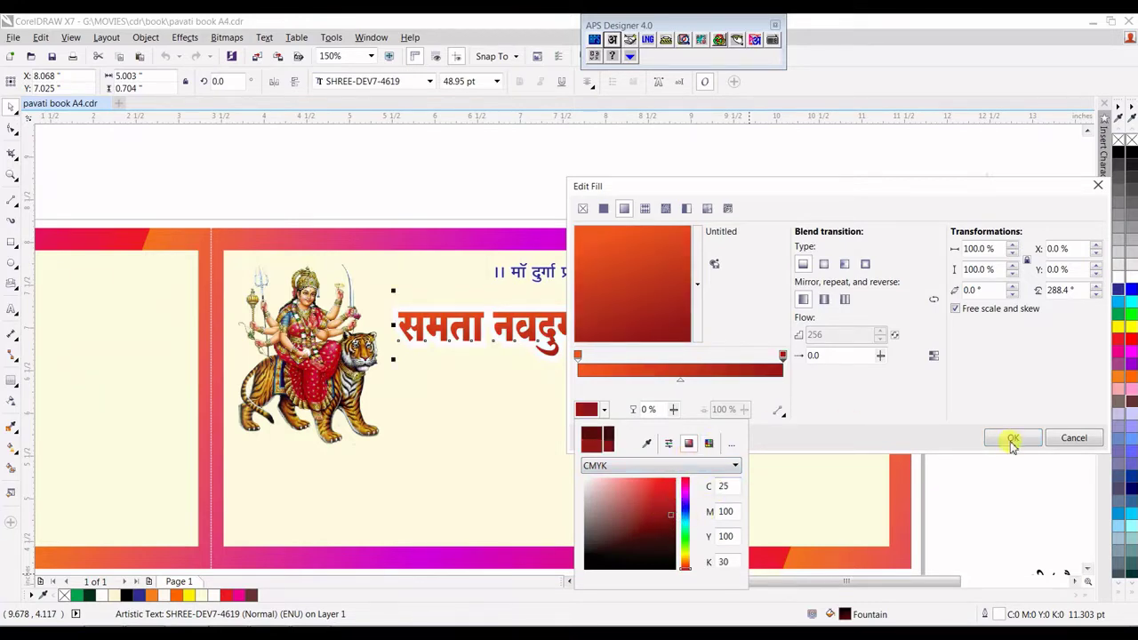
{"action": "left_click", "coordinate": [661, 297]}
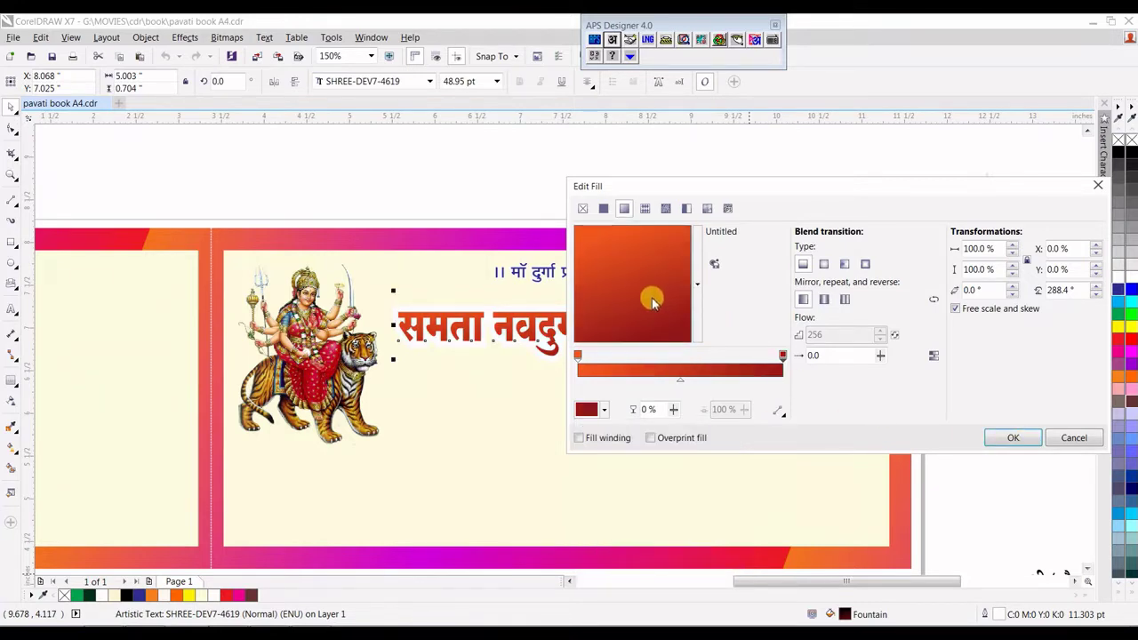
{"action": "left_click", "coordinate": [1011, 440]}
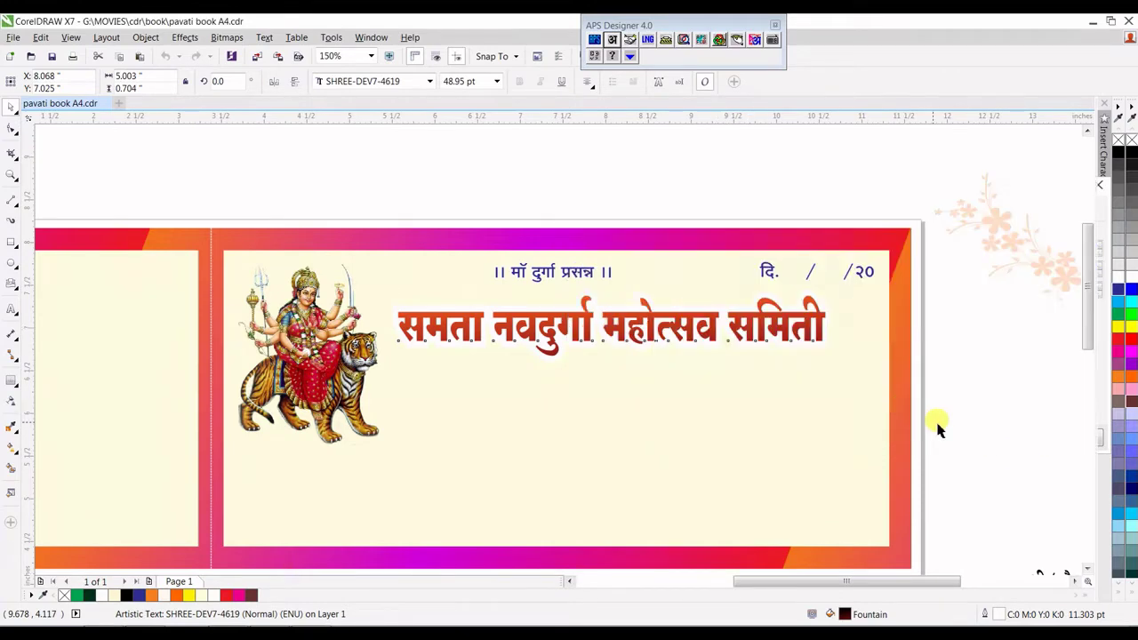
Give the committee title a 2.0 pt white outline.
{"action": "key", "text": "F12"}
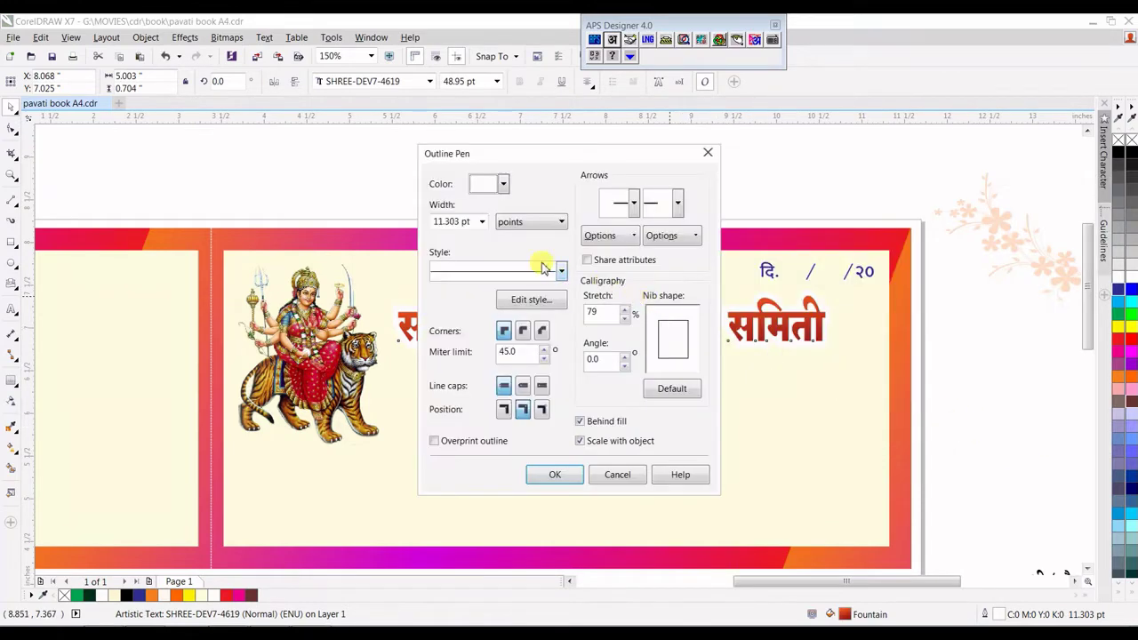
{"action": "left_click", "coordinate": [485, 226]}
{"action": "left_click", "coordinate": [446, 307]}
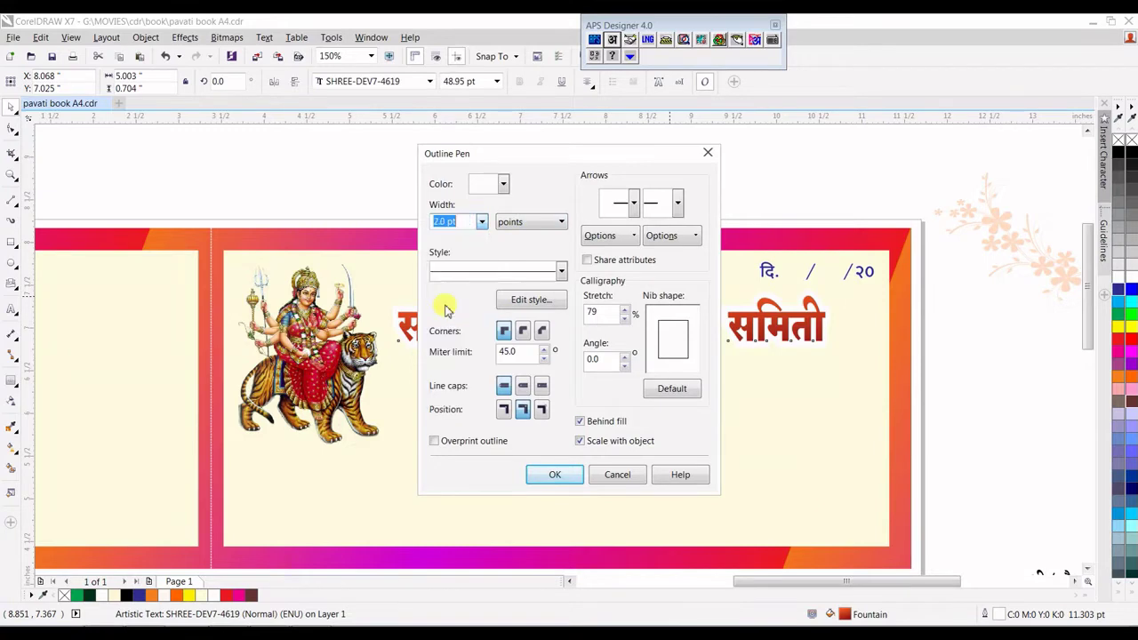
{"action": "left_click", "coordinate": [549, 476]}
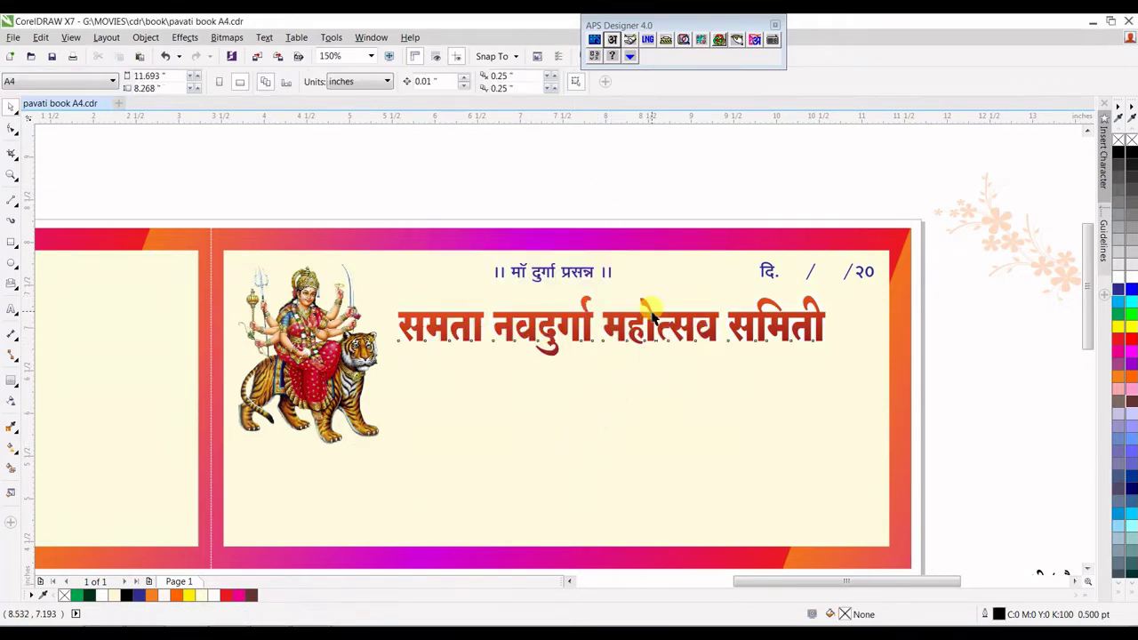
Refill the heading with a red-to-dark-red fountain gradient.
{"action": "left_click", "coordinate": [1120, 343]}
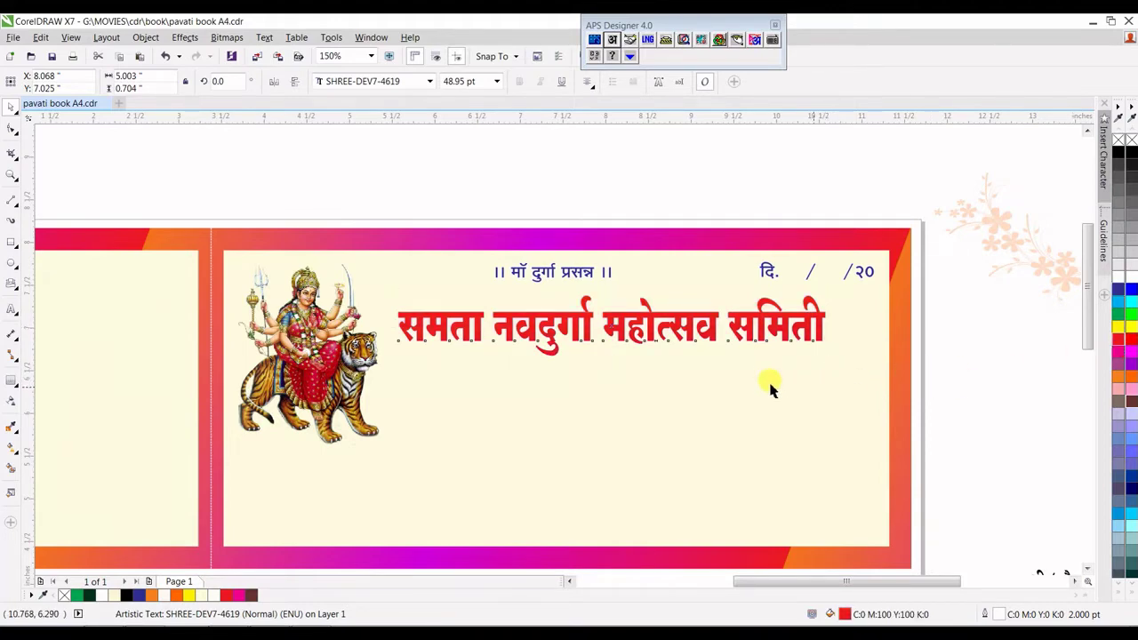
{"action": "key", "text": "F11"}
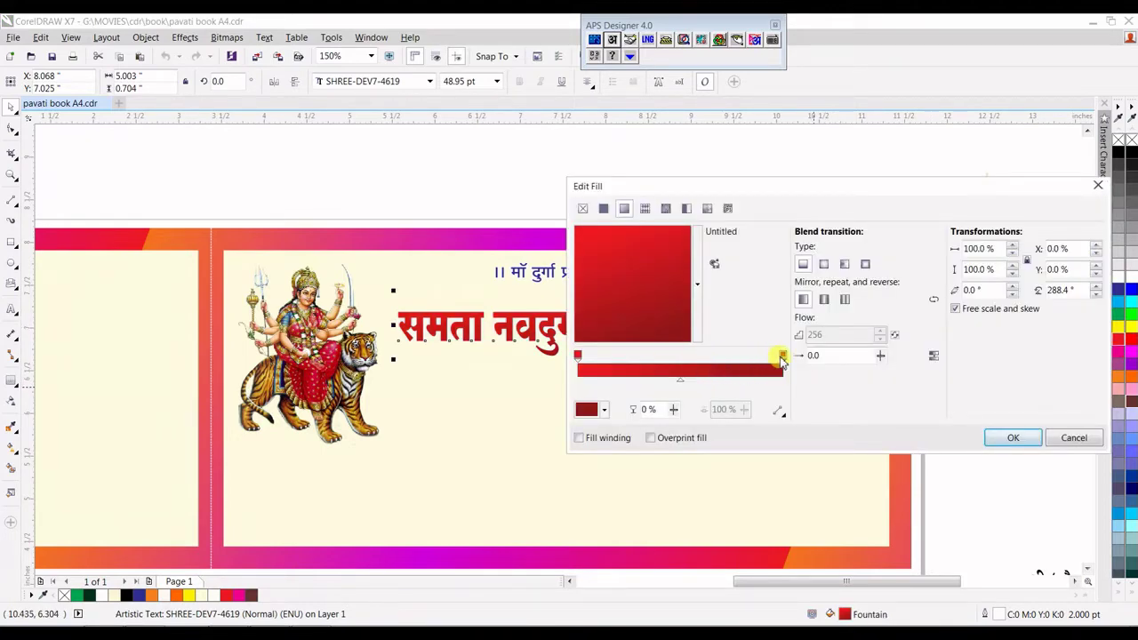
{"action": "left_click", "coordinate": [1011, 438]}
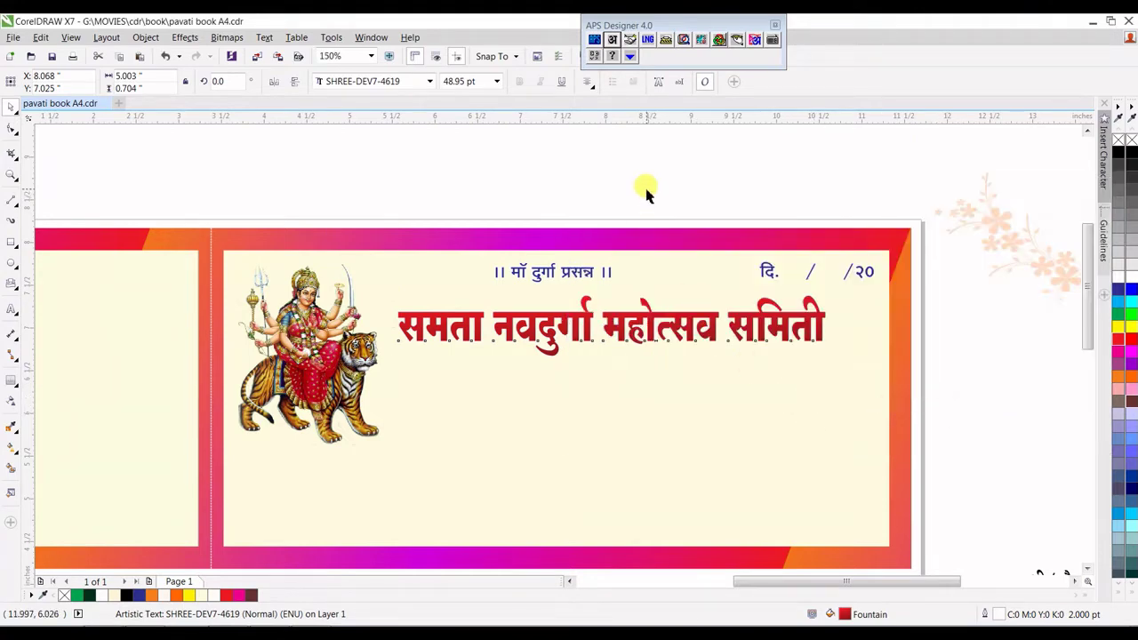
{"action": "scroll", "coordinate": [550, 325], "scroll_direction": "down", "scroll_amount": 1}
Set 'समता नगर, सेनगांव' under the heading and place 'देणगी पावती' below it.
{"action": "left_click", "coordinate": [883, 256]}
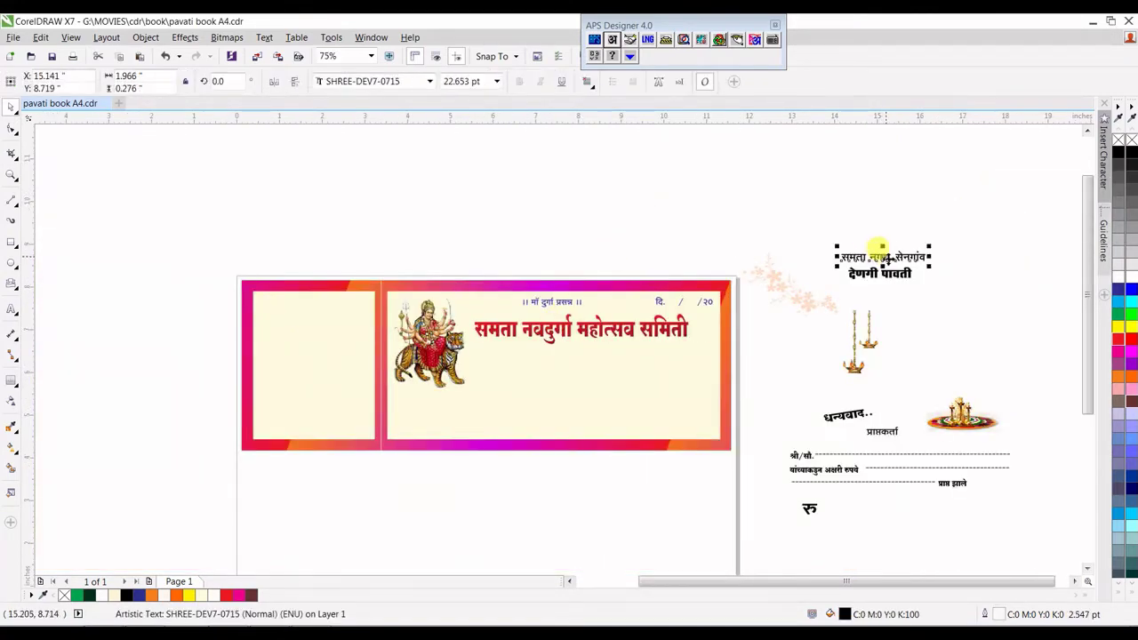
{"action": "left_click_drag", "start_coordinate": [883, 256], "coordinate": [576, 351]}
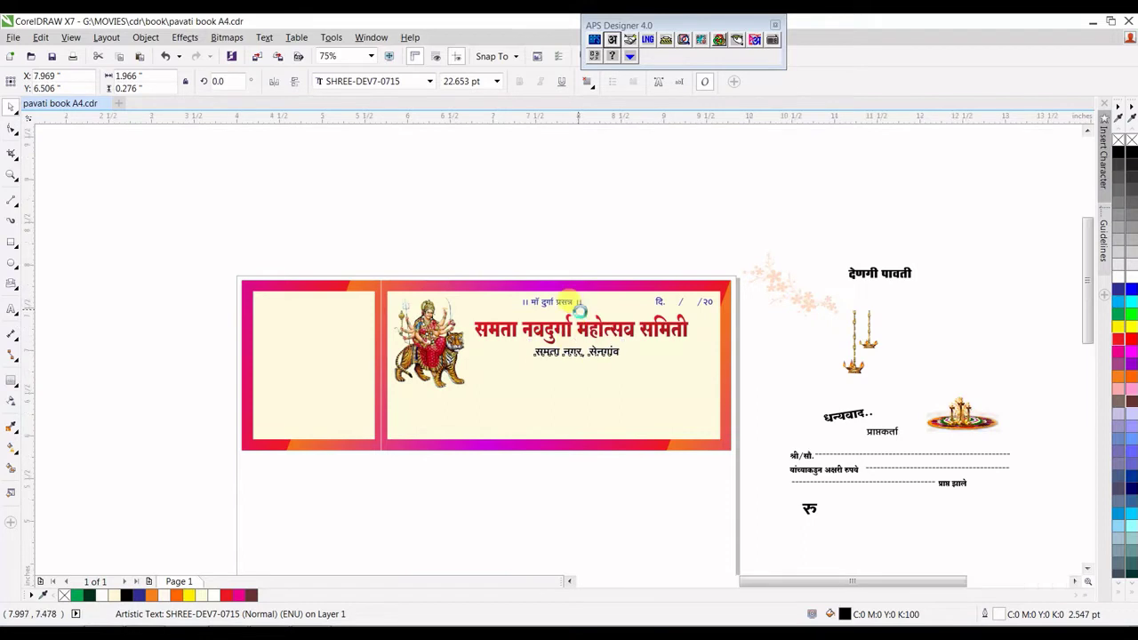
{"action": "scroll", "coordinate": [578, 309], "scroll_direction": "up", "scroll_amount": 1}
{"action": "left_click", "coordinate": [614, 329]}
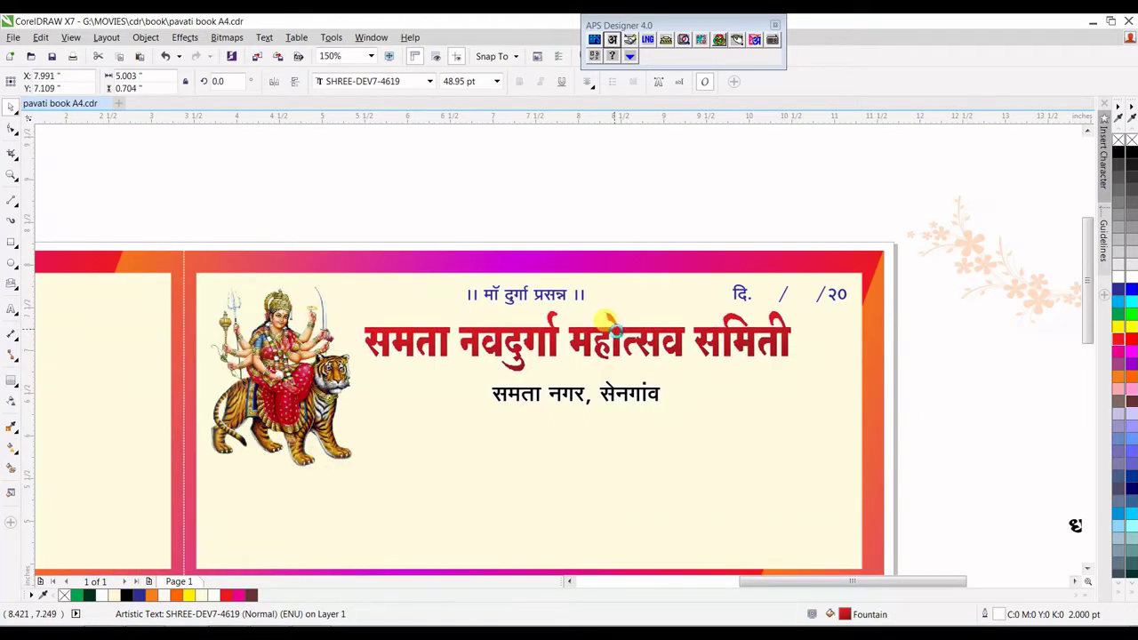
{"action": "left_click_drag", "start_coordinate": [618, 387], "coordinate": [580, 382]}
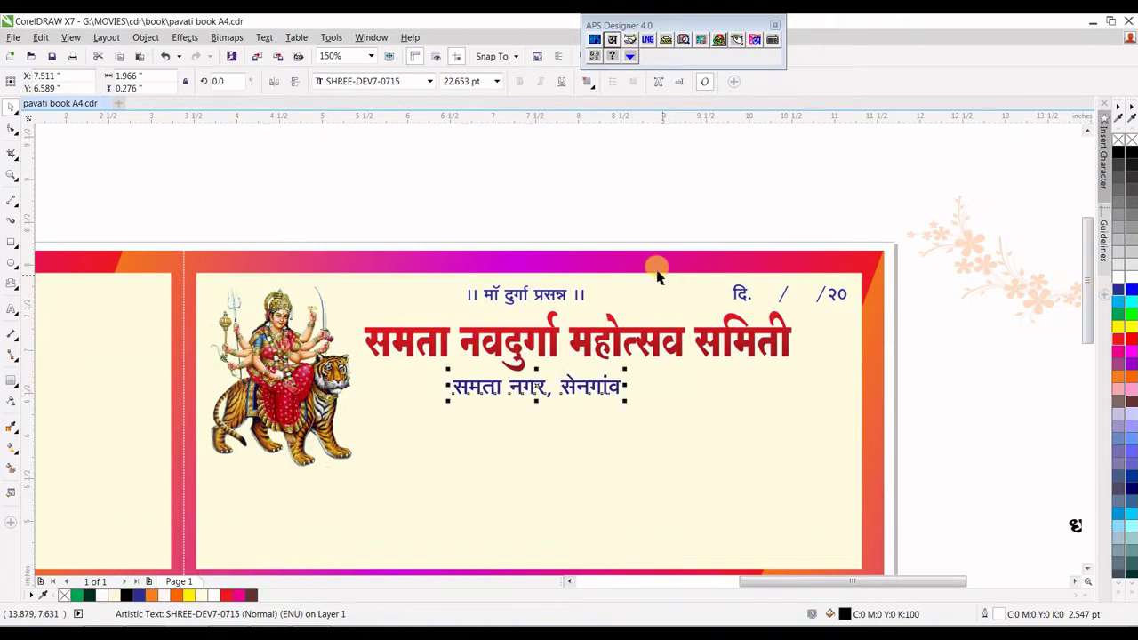
{"action": "scroll", "coordinate": [655, 272], "scroll_direction": "down", "scroll_amount": 1}
{"action": "mouse_move", "coordinate": [893, 249]}
{"action": "left_mouse_down"}
{"action": "mouse_move", "coordinate": [786, 303]}
{"action": "mouse_move", "coordinate": [566, 379]}
{"action": "left_mouse_up"}
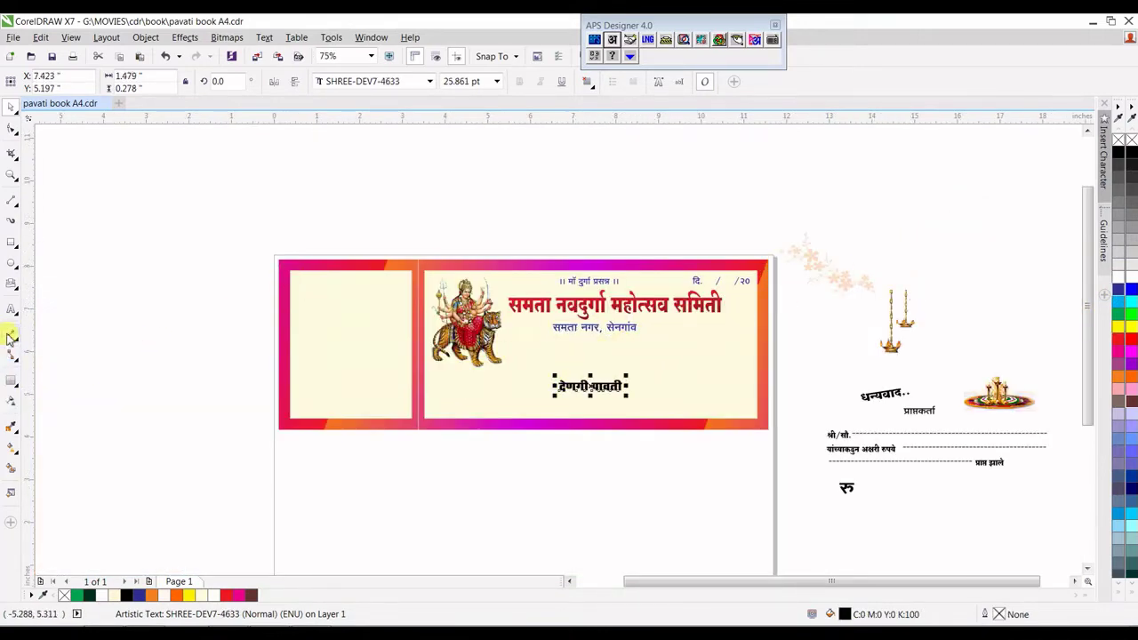
Draw a ribbon banner beneath the subtitle and make it slightly taller and wider.
{"action": "left_click", "coordinate": [12, 285]}
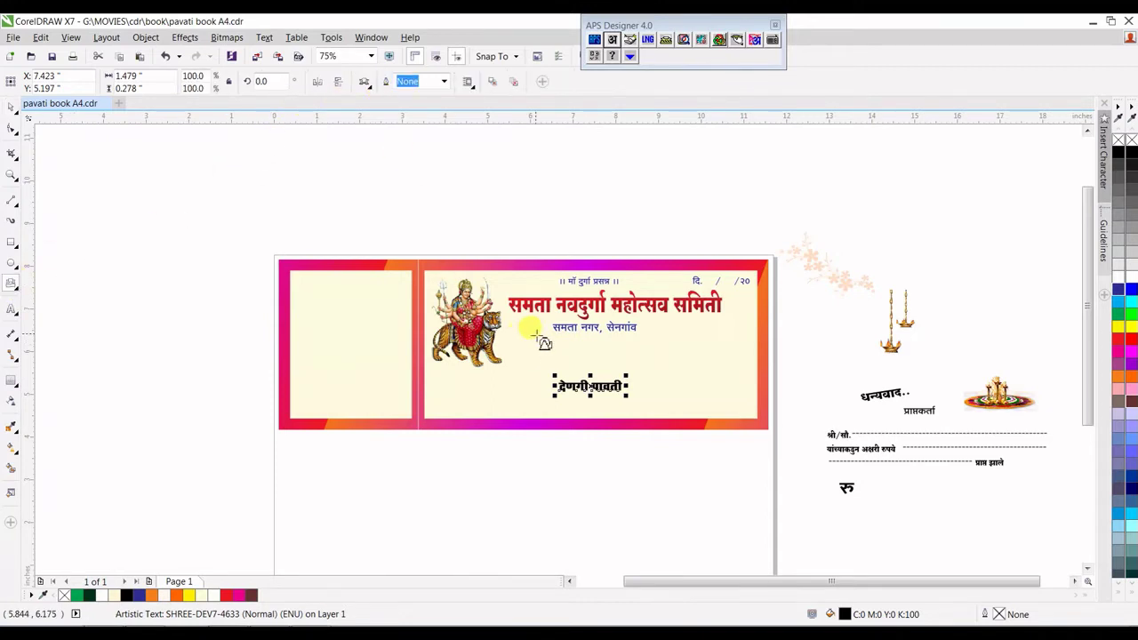
{"action": "scroll", "coordinate": [548, 341], "scroll_direction": "up", "scroll_amount": 1}
{"action": "left_click_drag", "start_coordinate": [533, 329], "coordinate": [749, 369]}
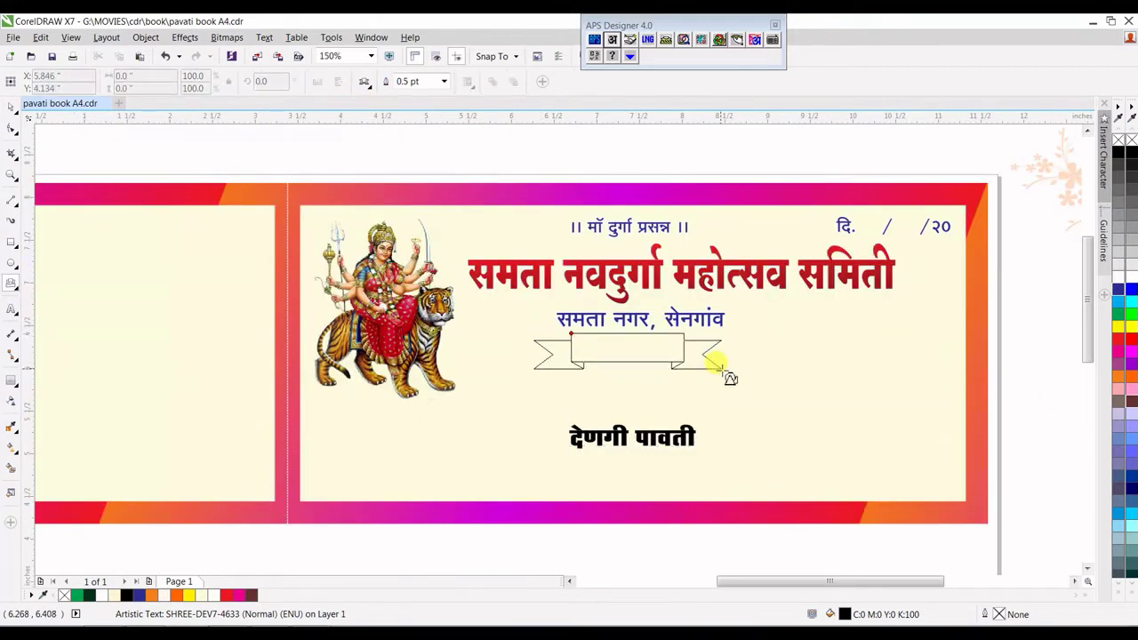
{"action": "key", "text": "space"}
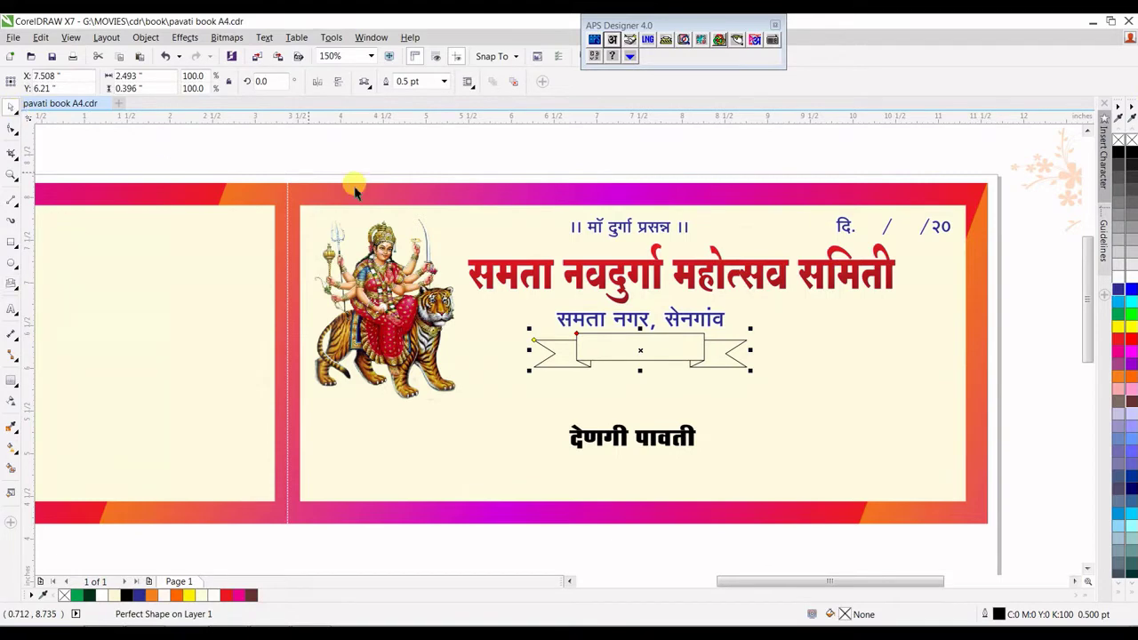
{"action": "scroll", "coordinate": [642, 351], "scroll_direction": "up", "scroll_amount": 1}
{"action": "left_click_drag", "start_coordinate": [637, 388], "coordinate": [638, 392]}
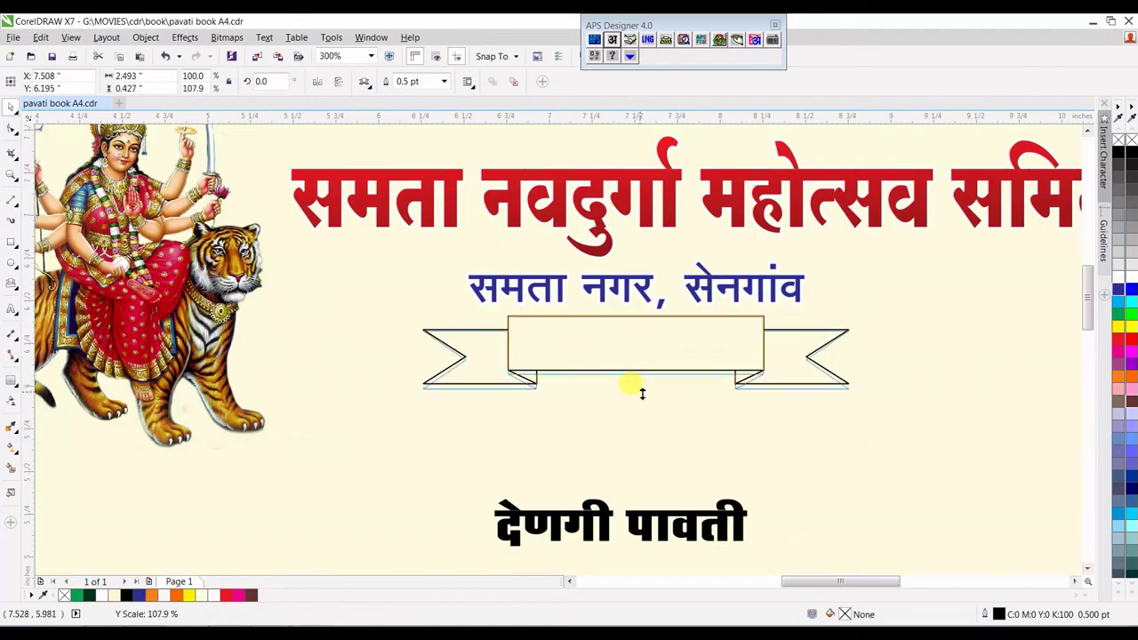
{"action": "left_click_drag", "start_coordinate": [854, 355], "coordinate": [867, 355]}
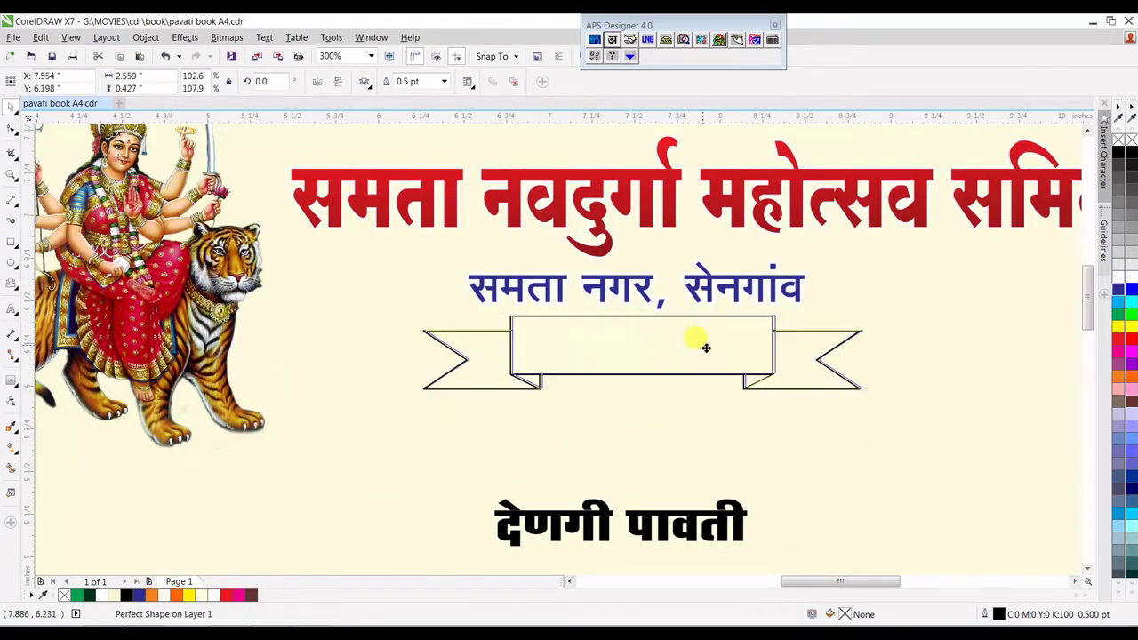
Give the banner a 1.0 pt orange outline and move 'देणगी पावती' into it.
{"action": "right_click", "coordinate": [1129, 380]}
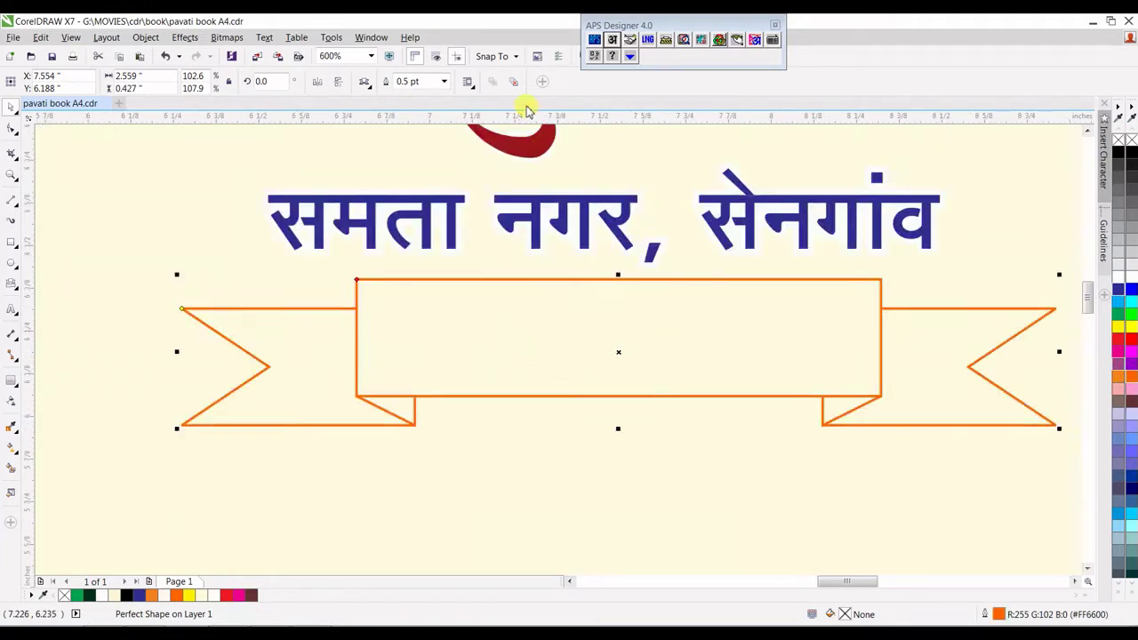
{"action": "left_click", "coordinate": [447, 83]}
{"action": "left_click", "coordinate": [414, 143]}
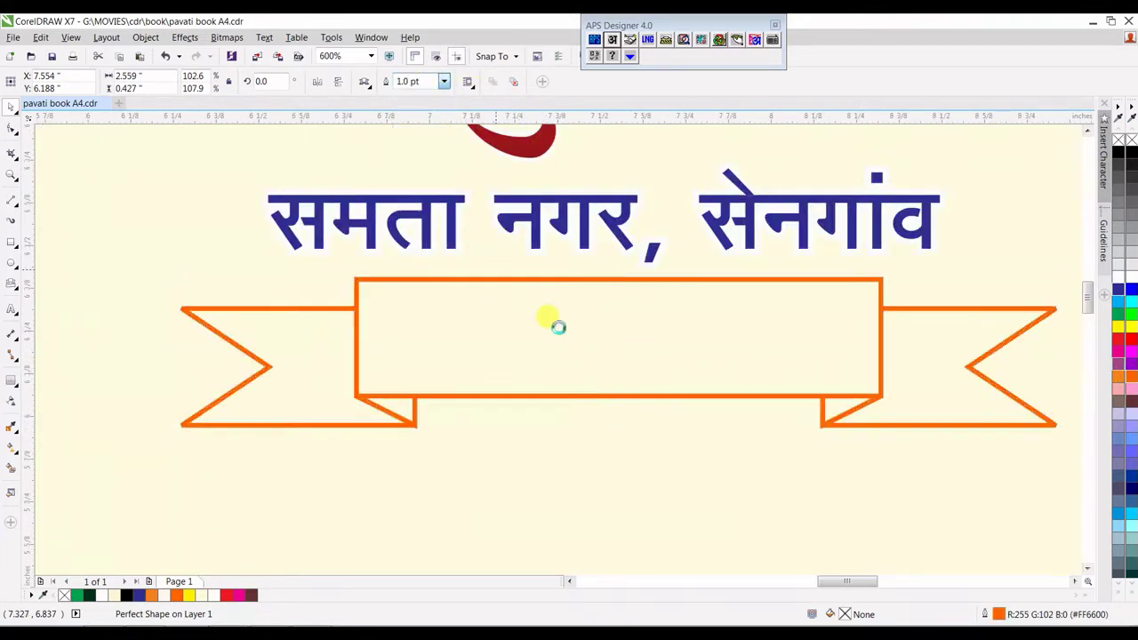
{"action": "scroll", "coordinate": [568, 325], "scroll_direction": "down", "scroll_amount": 1}
{"action": "left_click_drag", "start_coordinate": [622, 470], "coordinate": [652, 322]}
Shrink 'देणगी पावती' to fit inside the banner.
{"action": "scroll", "coordinate": [666, 318], "scroll_direction": "up", "scroll_amount": 1}
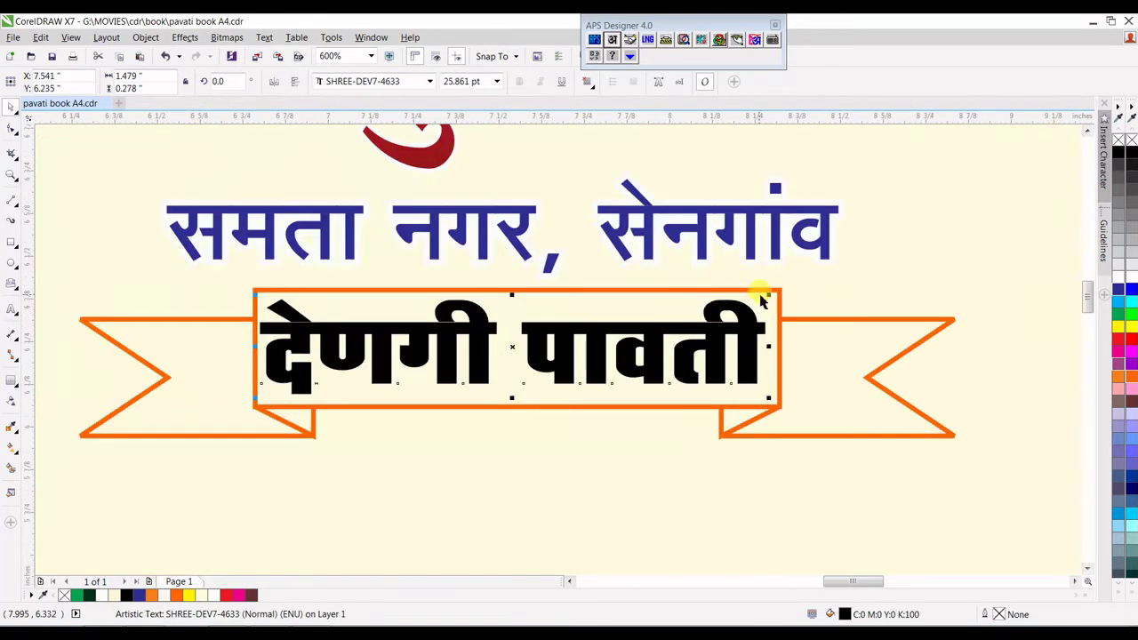
{"action": "left_click_drag", "start_coordinate": [761, 300], "coordinate": [730, 307]}
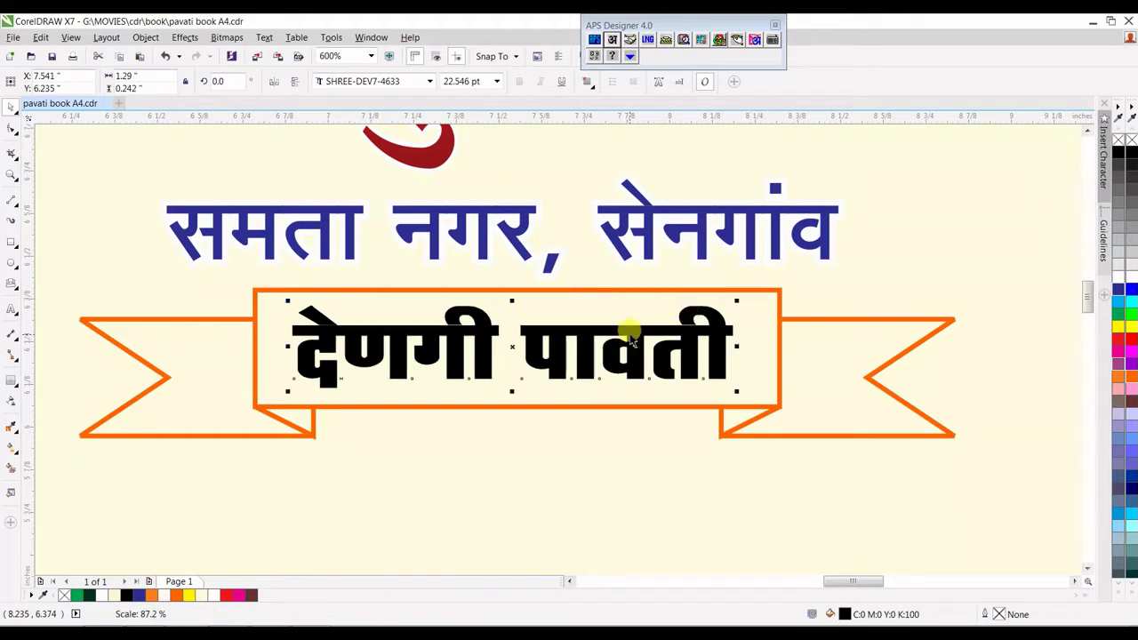
{"action": "key", "text": "Tab"}
{"action": "left_click", "coordinate": [634, 336]}
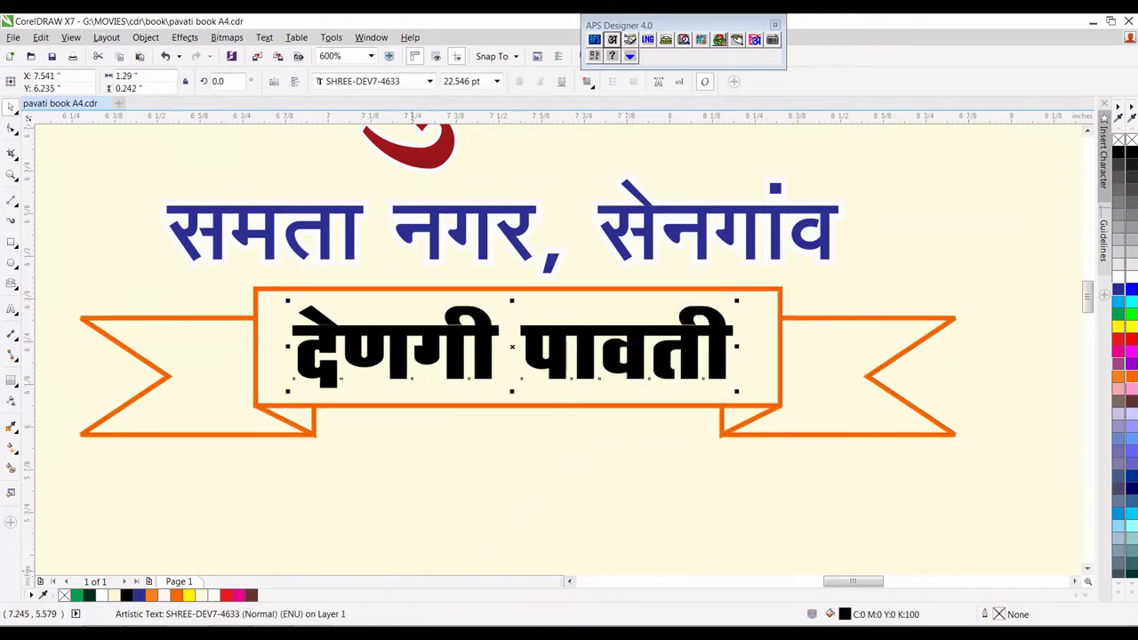
{"action": "left_click", "coordinate": [752, 597]}
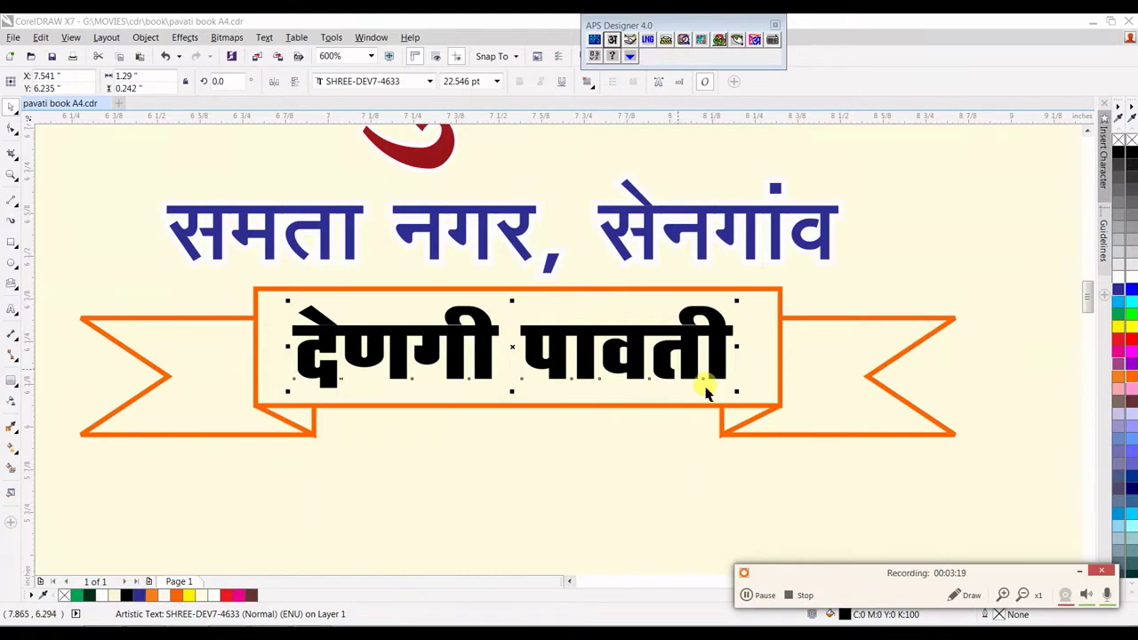
Shift the orange banner slightly so the text sits centred.
{"action": "scroll", "coordinate": [614, 391], "scroll_direction": "down", "scroll_amount": 1}
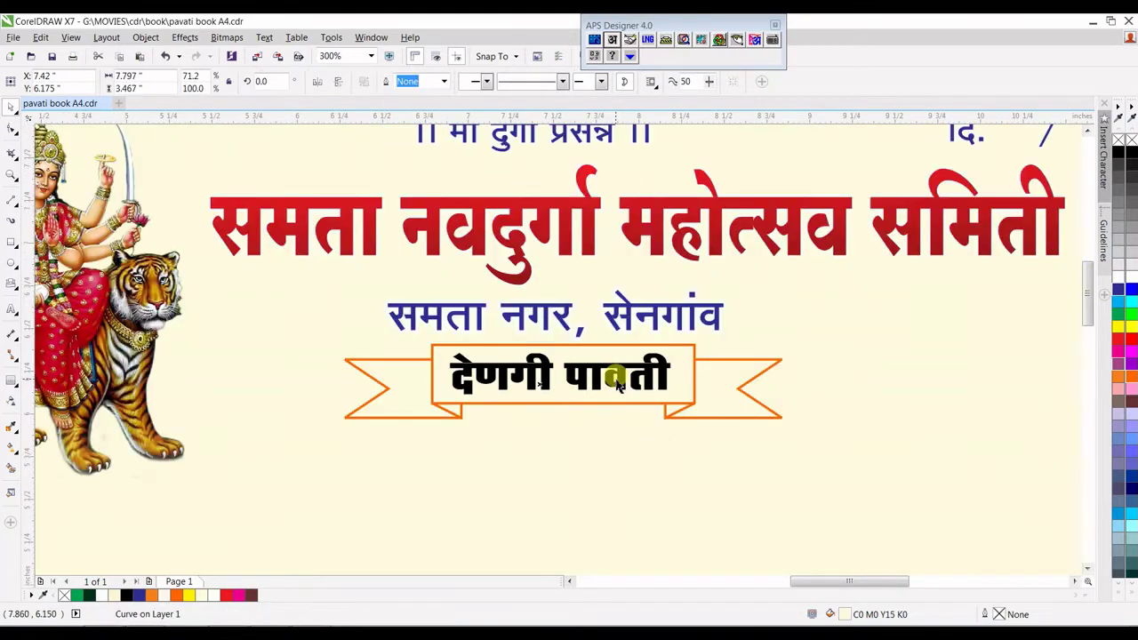
{"action": "left_click", "coordinate": [628, 378]}
{"action": "left_click", "coordinate": [627, 378]}
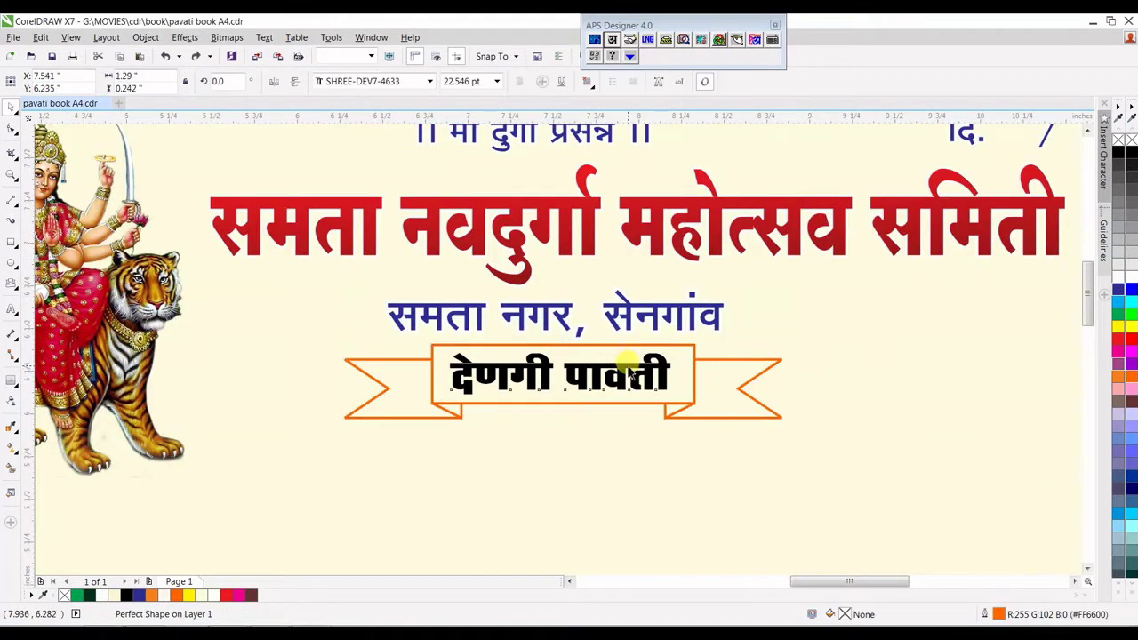
{"action": "left_click", "coordinate": [633, 380]}
{"action": "left_click_drag", "start_coordinate": [633, 380], "coordinate": [626, 386]}
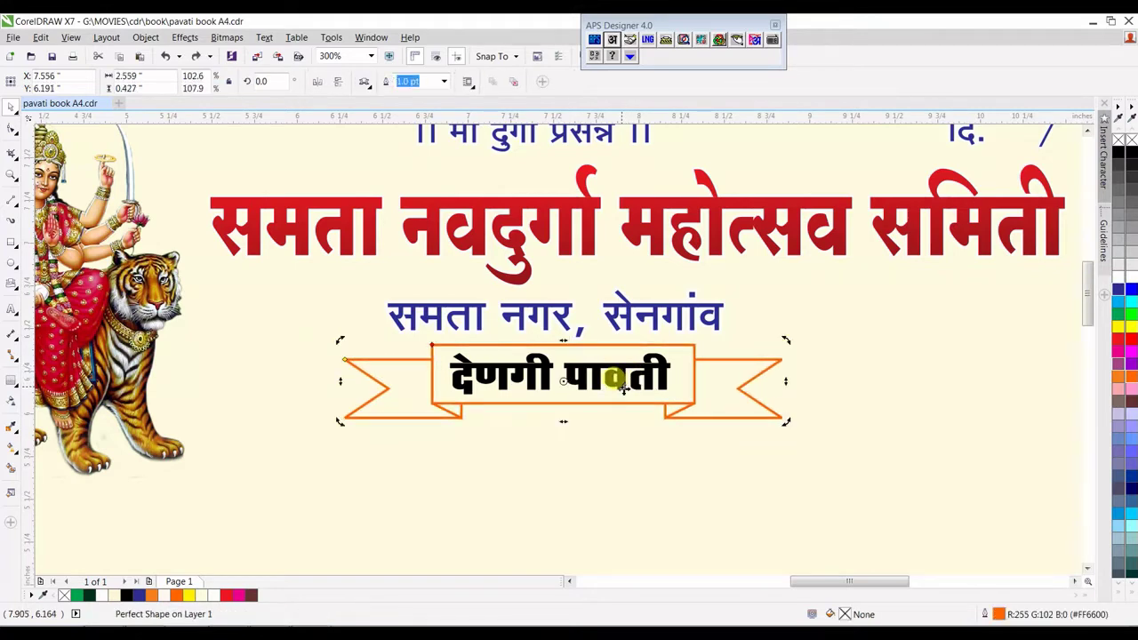
Colour 'देणगी पावती' red (C0 M100 Y100 K0).
{"action": "scroll", "coordinate": [614, 378], "scroll_direction": "down", "scroll_amount": 1}
{"action": "left_click_drag", "start_coordinate": [984, 332], "coordinate": [516, 430]}
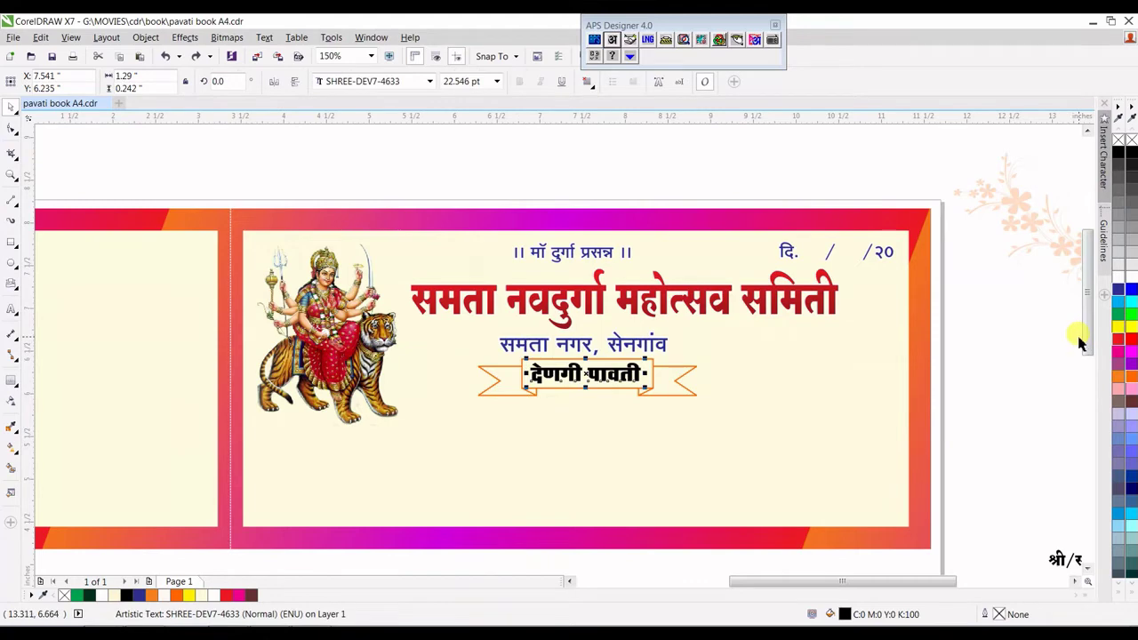
{"action": "left_click", "coordinate": [1120, 346]}
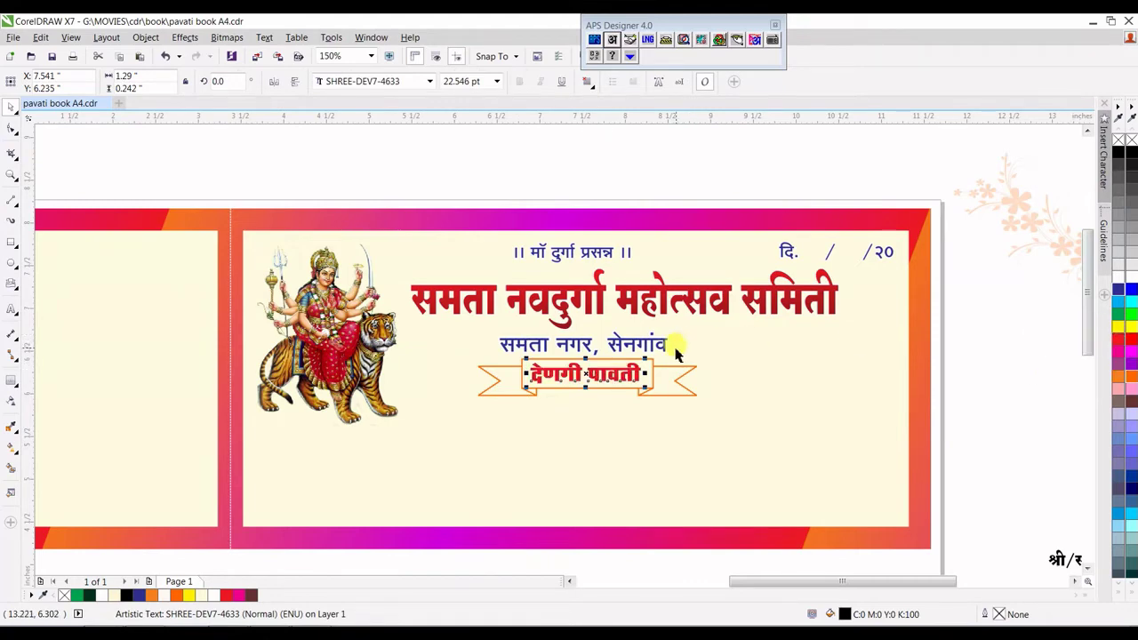
{"action": "scroll", "coordinate": [623, 363], "scroll_direction": "up", "scroll_amount": 1}
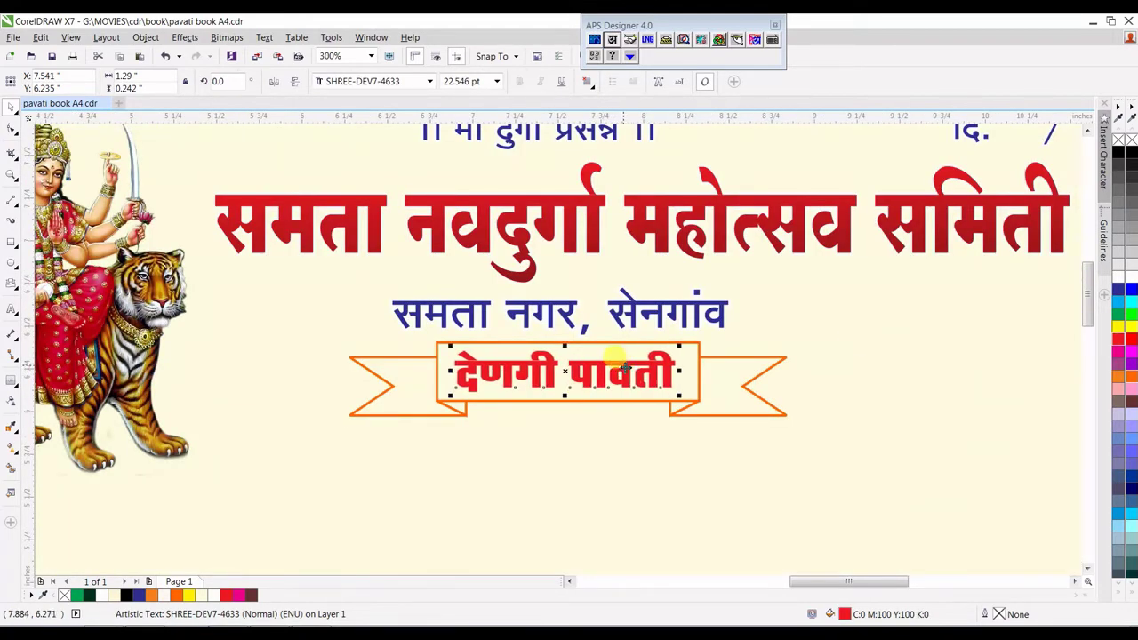
Darken the dotted form lines and their labels to dark red (C0 M100 Y100 K60).
{"action": "scroll", "coordinate": [622, 363], "scroll_direction": "down", "scroll_amount": 1}
{"action": "scroll", "coordinate": [627, 365], "scroll_direction": "down", "scroll_amount": 1}
{"action": "left_click", "coordinate": [828, 385]}
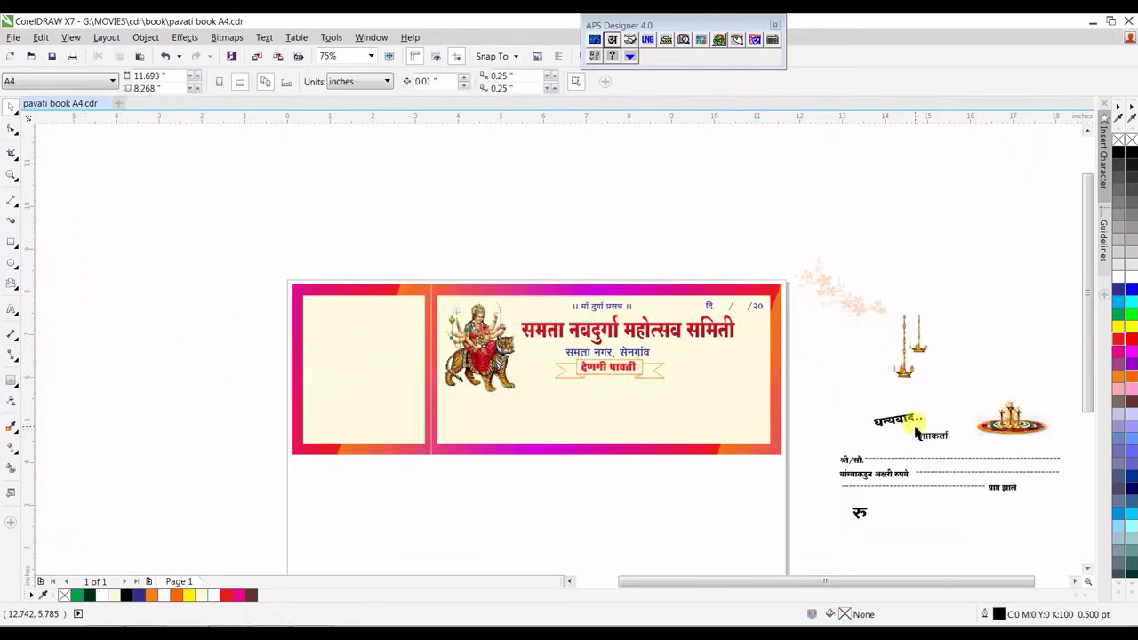
{"action": "mouse_move", "coordinate": [1067, 447]}
{"action": "left_mouse_down"}
{"action": "mouse_move", "coordinate": [826, 502]}
{"action": "mouse_move", "coordinate": [544, 394]}
{"action": "left_mouse_up"}
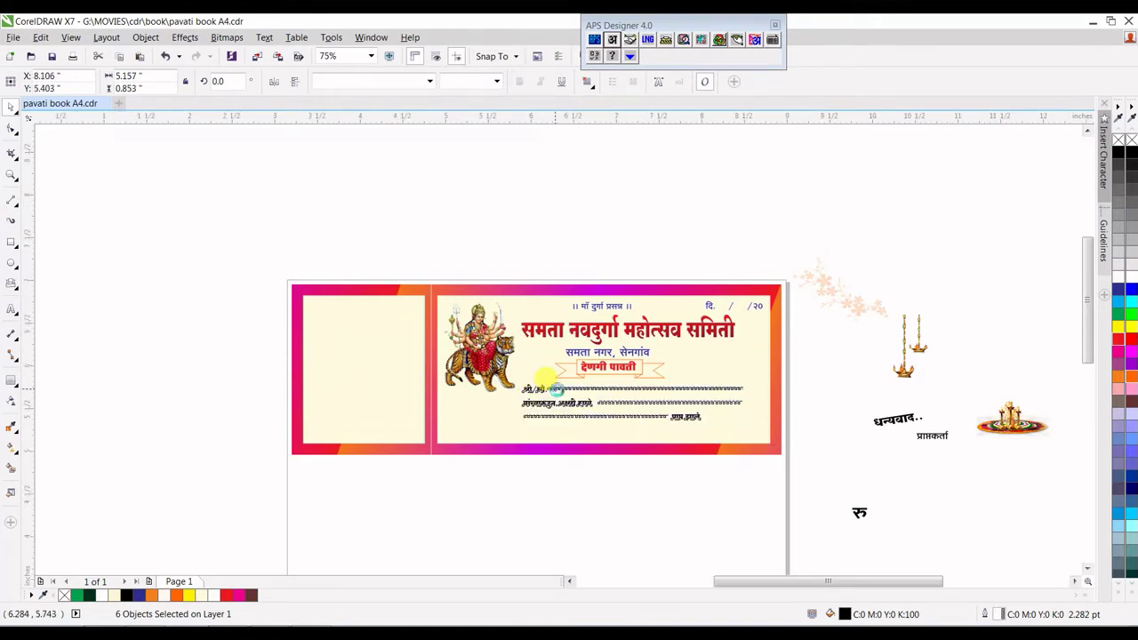
{"action": "scroll", "coordinate": [545, 394], "scroll_direction": "up", "scroll_amount": 2}
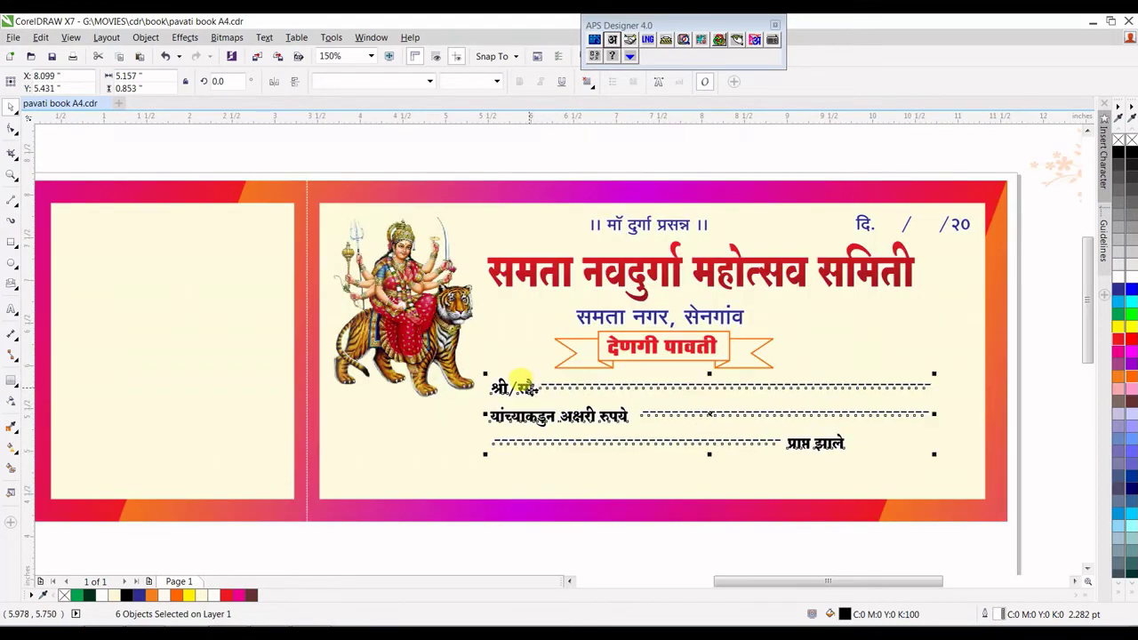
{"action": "scroll", "coordinate": [551, 382], "scroll_direction": "down", "scroll_amount": 2}
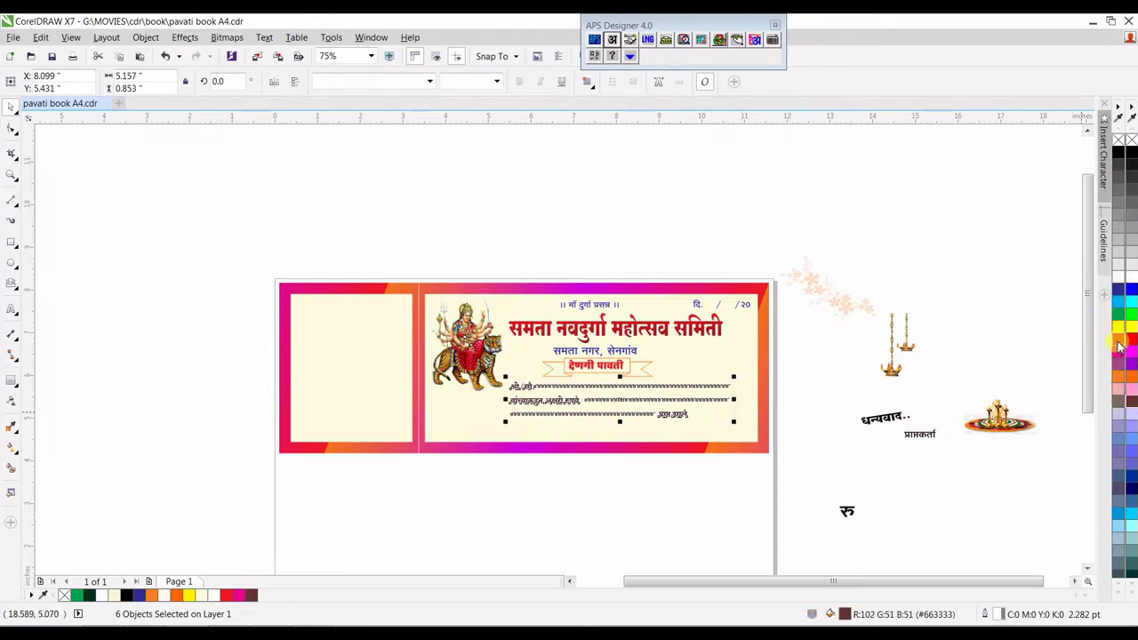
{"action": "double_click", "coordinate": [846, 613]}
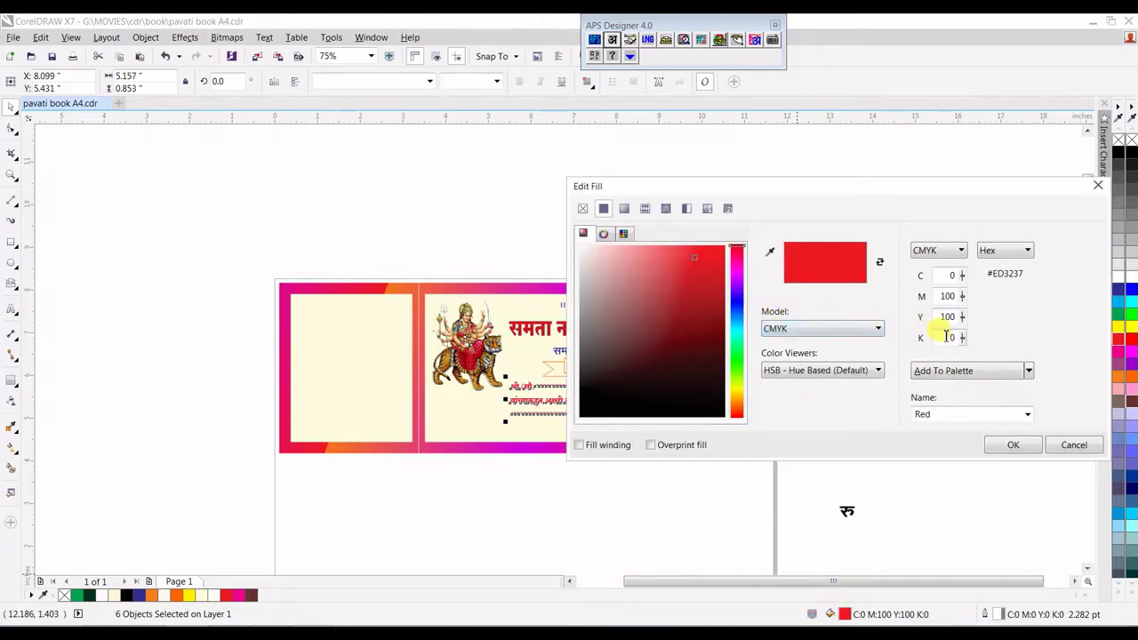
{"action": "type", "text": "60"}
{"action": "left_click", "coordinate": [944, 317]}
{"action": "left_click", "coordinate": [1010, 445]}
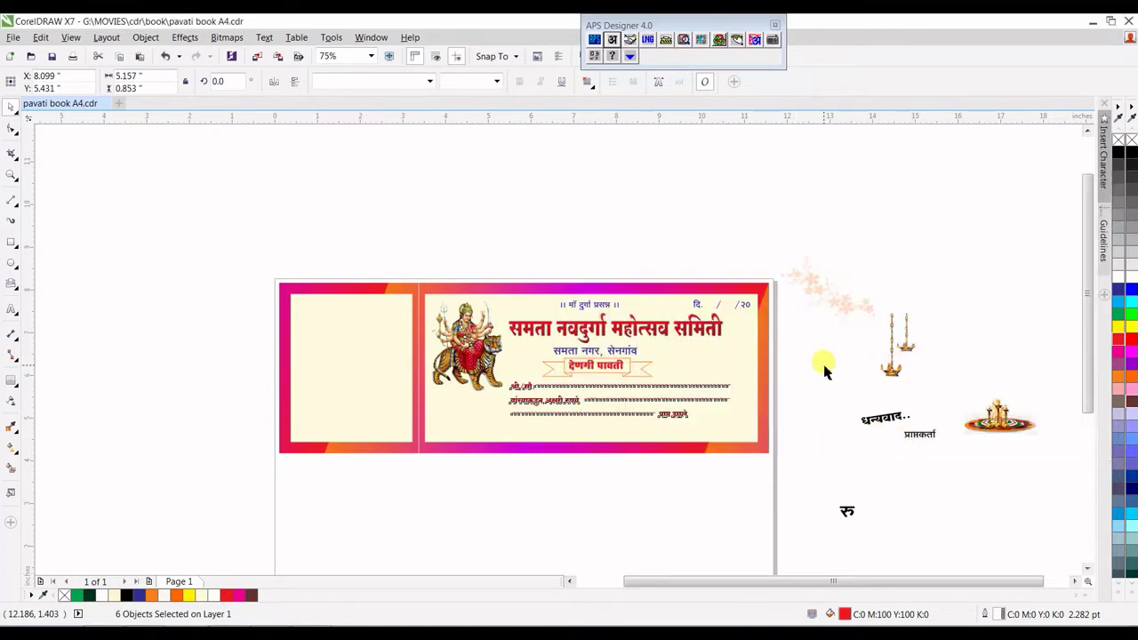
Colour the समता नगर, सेनगांव subtitle and top blessing line with the dark red swatch.
{"action": "left_click", "coordinate": [621, 354]}
{"action": "scroll", "coordinate": [620, 356], "scroll_direction": "up", "scroll_amount": 2}
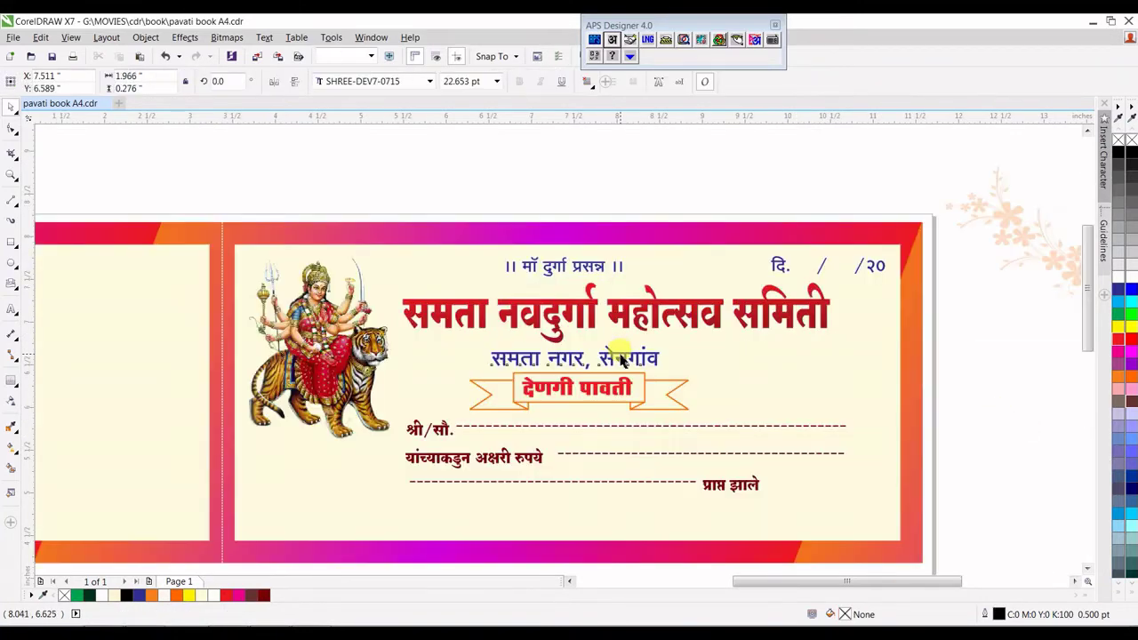
{"action": "left_click", "coordinate": [580, 265], "text": "shift"}
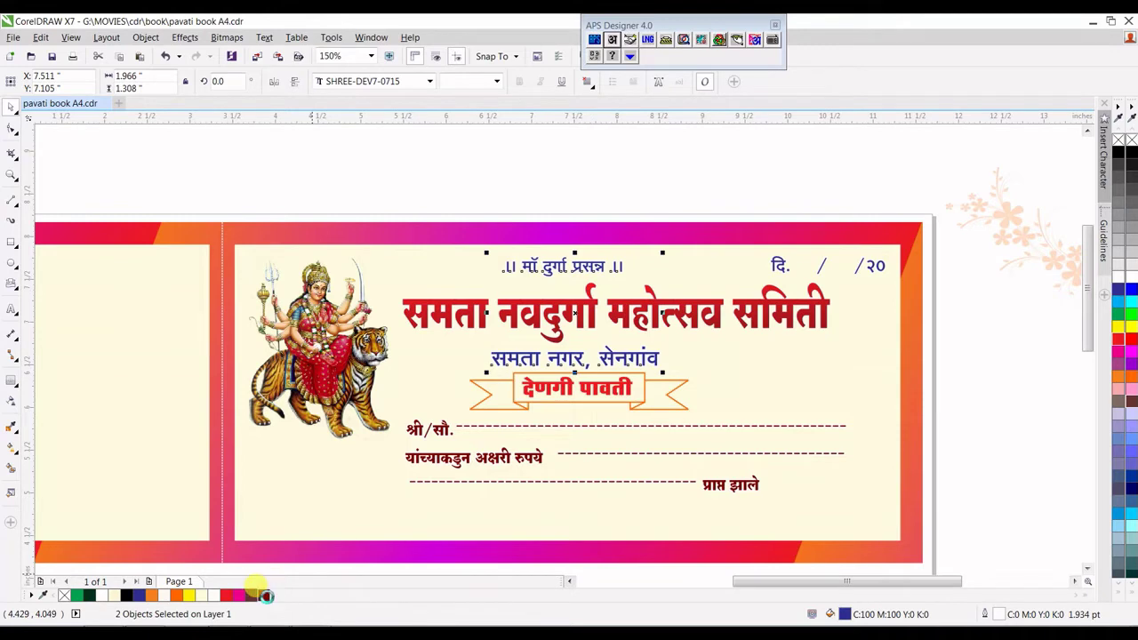
{"action": "left_click", "coordinate": [263, 594]}
{"action": "scroll", "coordinate": [534, 320], "scroll_direction": "down", "scroll_amount": 3}
{"action": "key", "text": "Escape"}
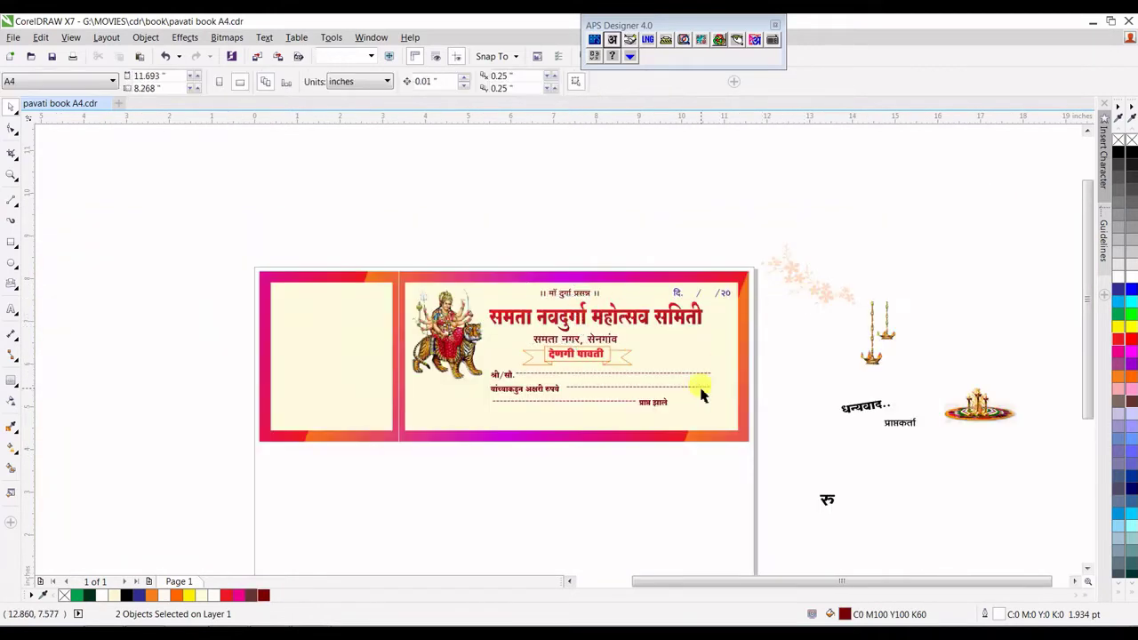
{"action": "scroll", "coordinate": [701, 394], "scroll_direction": "down", "scroll_amount": 2}
{"action": "scroll", "coordinate": [632, 385], "scroll_direction": "up", "scroll_amount": 2}
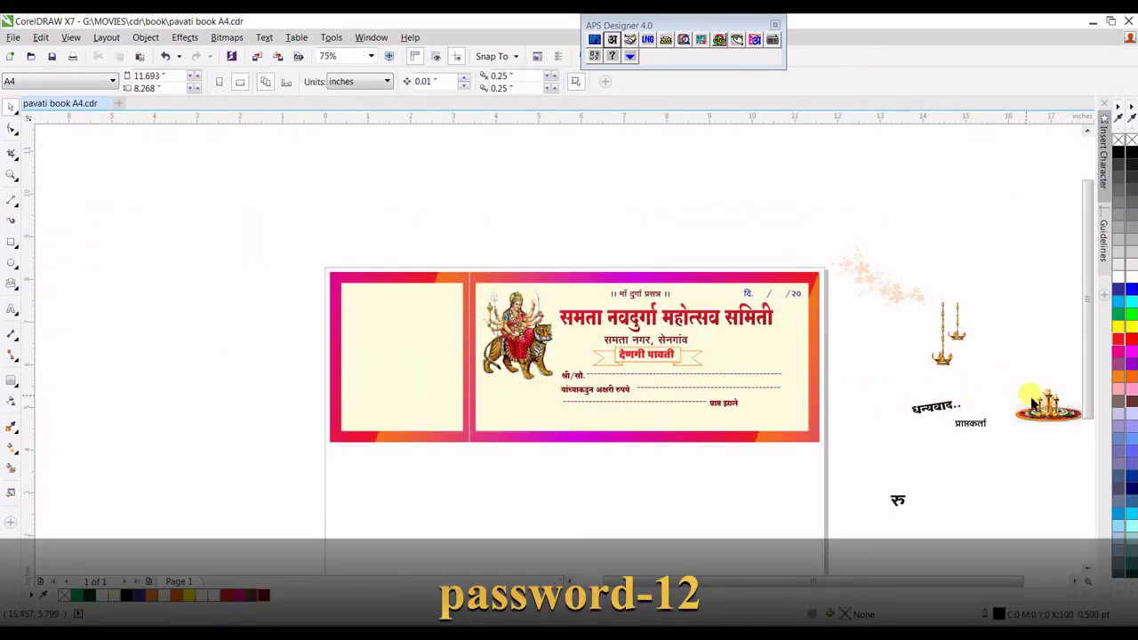
Place the diya image on the receipt's right side.
{"action": "left_click_drag", "start_coordinate": [1033, 403], "coordinate": [749, 345]}
{"action": "scroll", "coordinate": [770, 347], "scroll_direction": "up", "scroll_amount": 2}
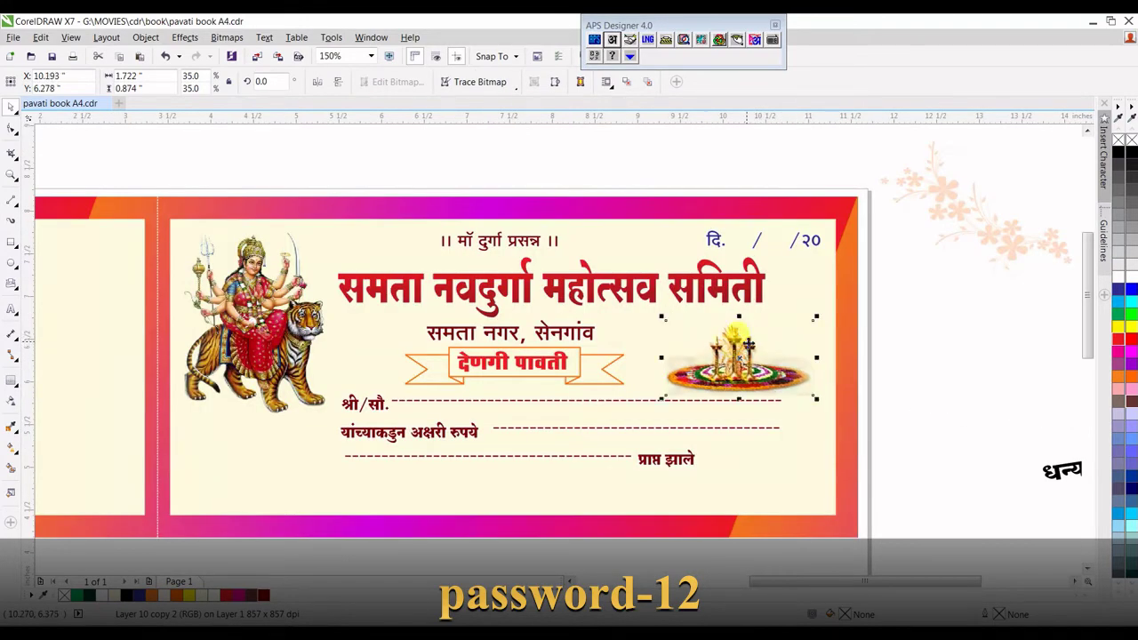
{"action": "scroll", "coordinate": [750, 345], "scroll_direction": "down", "scroll_amount": 2}
Move धन्यवाद.. onto the card below the form lines and colour it magenta.
{"action": "left_click", "coordinate": [905, 396]}
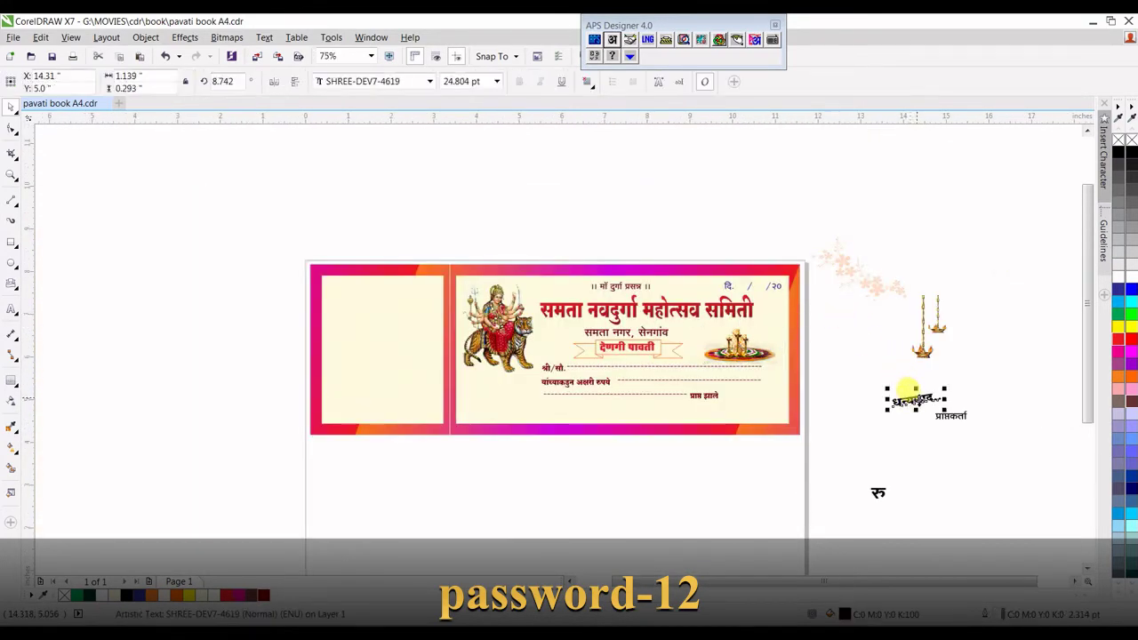
{"action": "left_click_drag", "start_coordinate": [905, 390], "coordinate": [659, 398]}
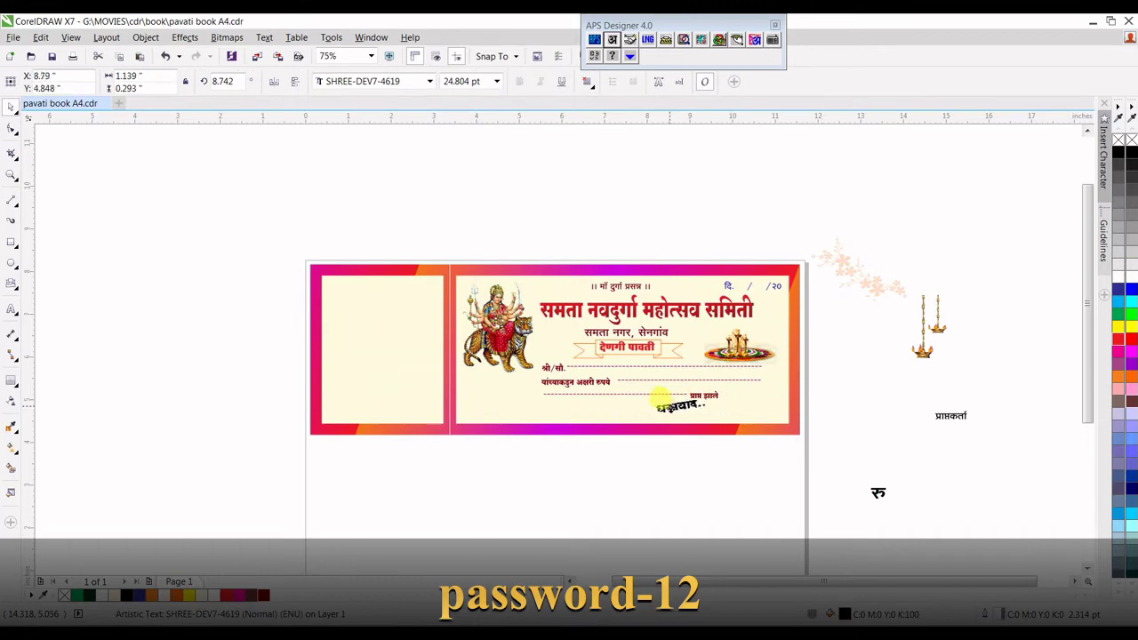
{"action": "left_click", "coordinate": [809, 395]}
{"action": "scroll", "coordinate": [659, 416], "scroll_direction": "up", "scroll_amount": 2}
{"action": "left_click", "coordinate": [655, 402]}
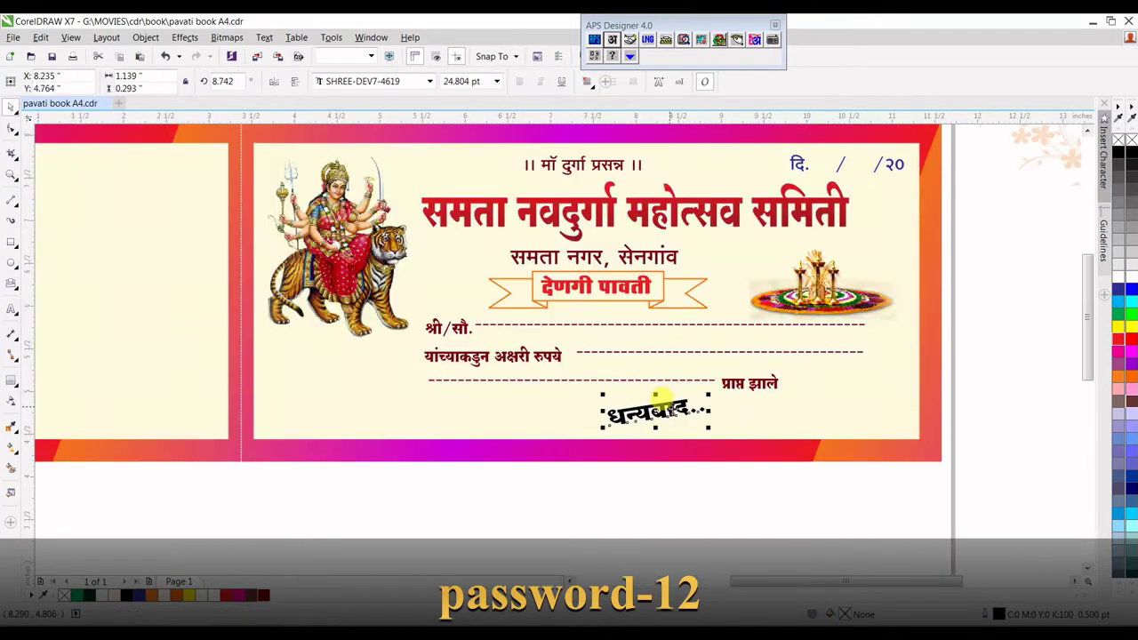
{"action": "left_click_drag", "start_coordinate": [662, 404], "coordinate": [686, 393]}
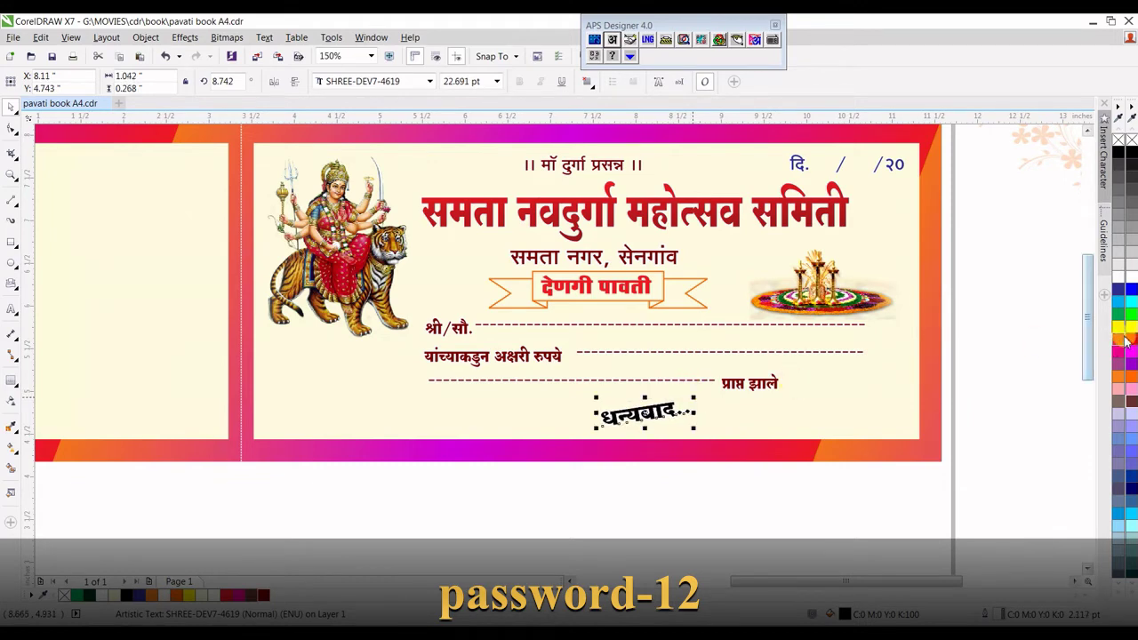
{"action": "left_click", "coordinate": [249, 596]}
{"action": "scroll", "coordinate": [648, 378], "scroll_direction": "down", "scroll_amount": 1}
{"action": "scroll", "coordinate": [646, 382], "scroll_direction": "down", "scroll_amount": 1}
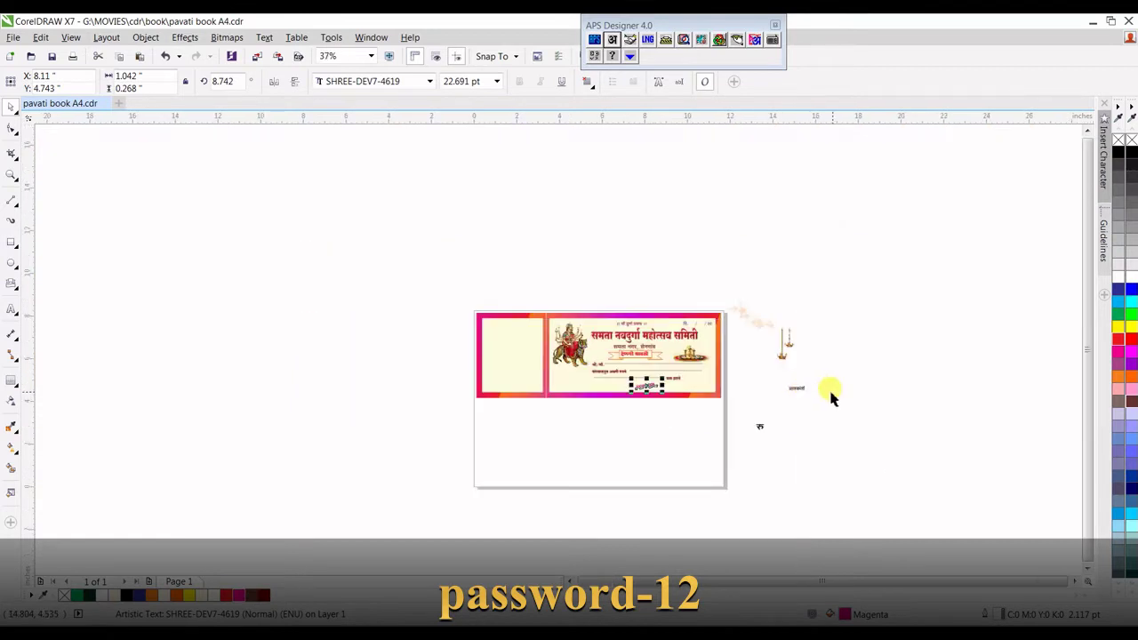
{"action": "scroll", "coordinate": [743, 386], "scroll_direction": "up", "scroll_amount": 1}
Position प्राप्तकर्ता at the receipt's bottom-right corner.
{"action": "left_click", "coordinate": [654, 384]}
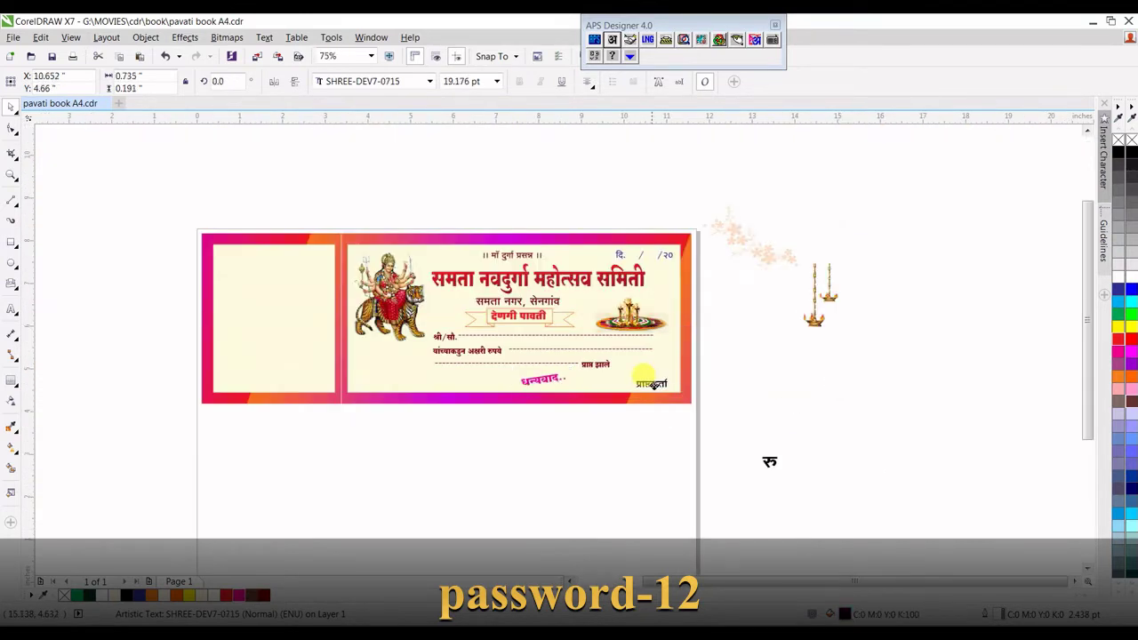
{"action": "left_click_drag", "start_coordinate": [655, 384], "coordinate": [655, 386]}
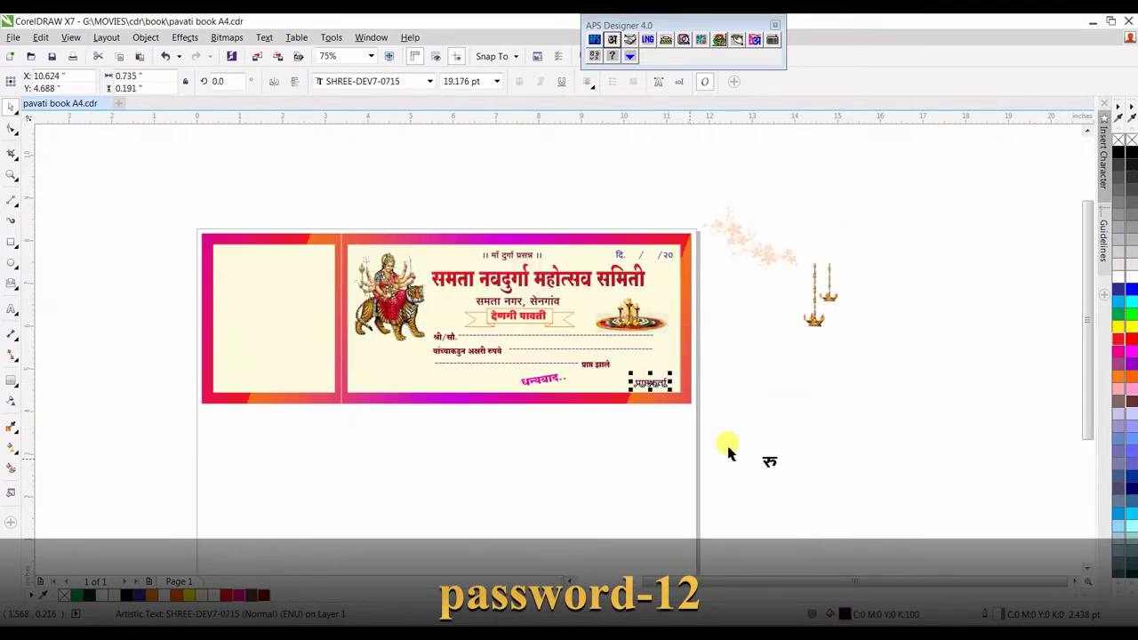
{"action": "left_click", "coordinate": [790, 389]}
{"action": "scroll", "coordinate": [782, 408], "scroll_direction": "down", "scroll_amount": 2}
Move the रु symbol onto the page below the receipt.
{"action": "scroll", "coordinate": [847, 476], "scroll_direction": "up", "scroll_amount": 1}
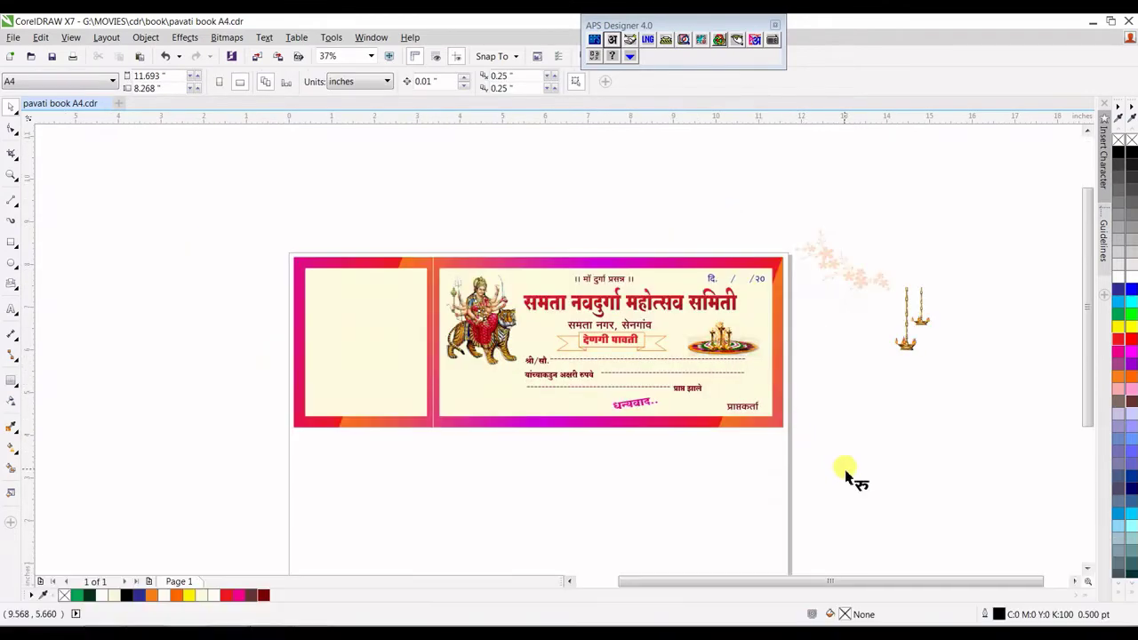
{"action": "left_click_drag", "start_coordinate": [846, 473], "coordinate": [483, 453]}
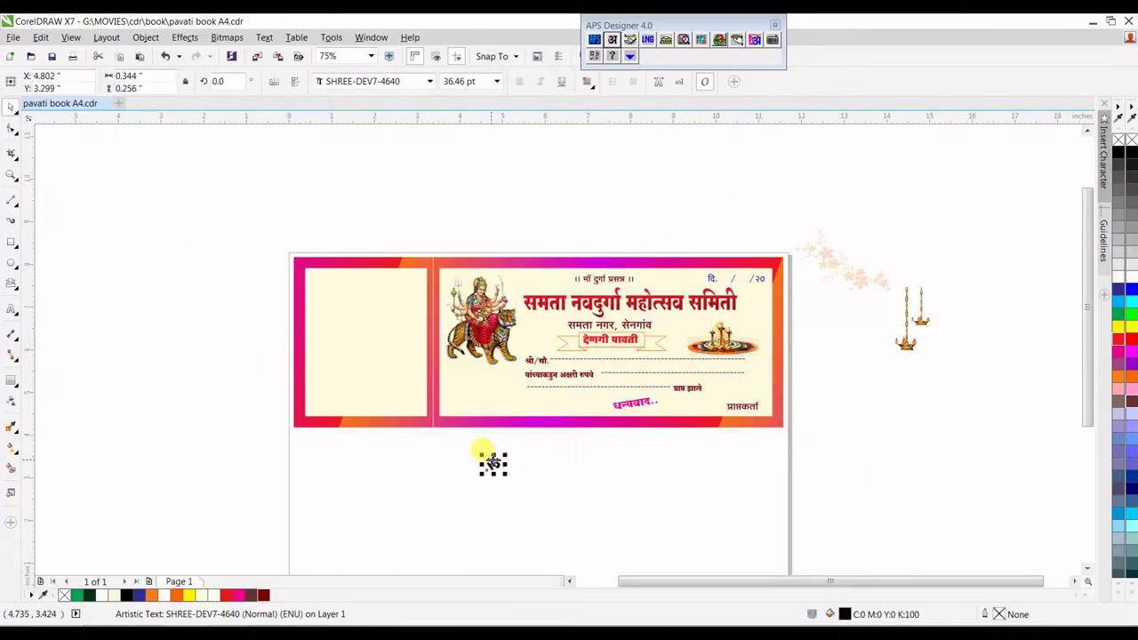
{"action": "scroll", "coordinate": [476, 417], "scroll_direction": "up", "scroll_amount": 2}
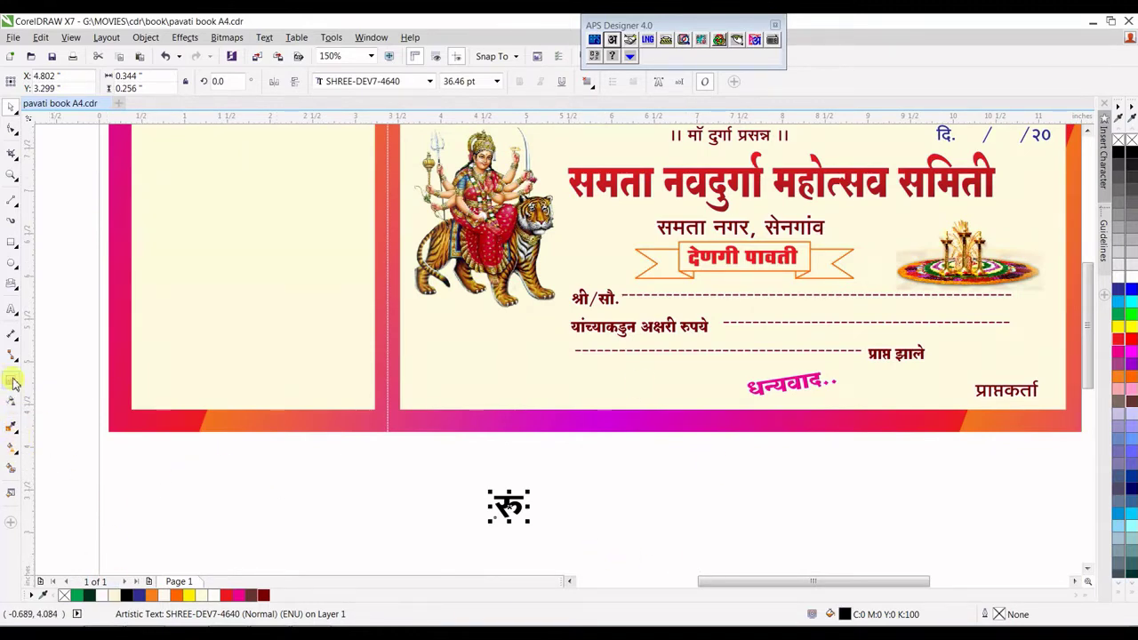
Draw a 1.722" × 0.417" rectangle beneath the dotted form lines.
{"action": "left_click", "coordinate": [12, 246]}
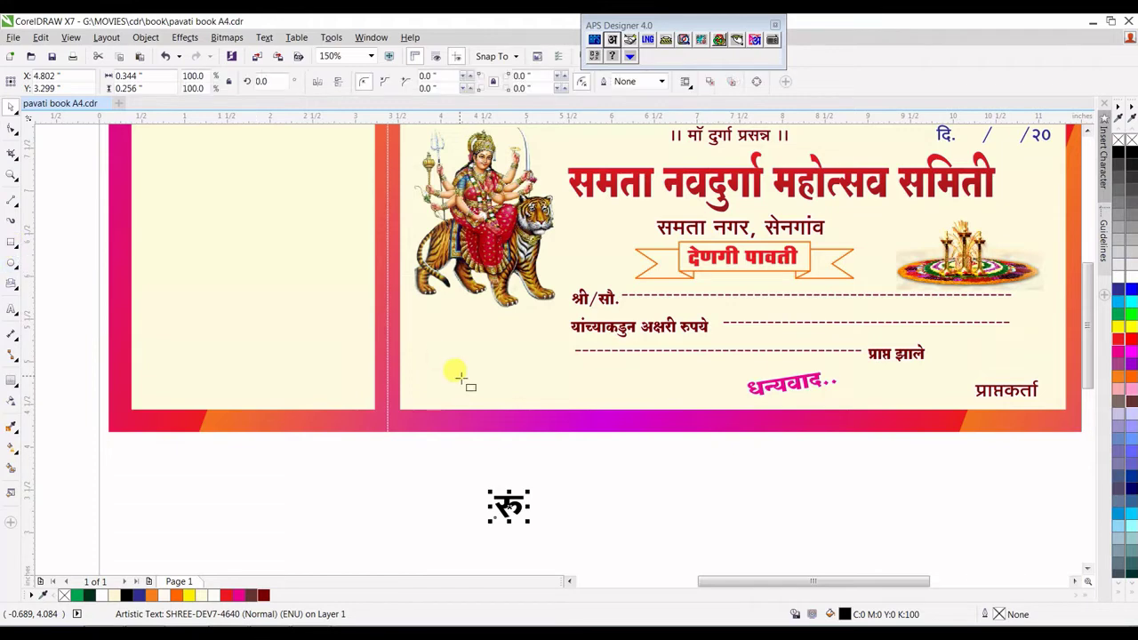
{"action": "left_click_drag", "start_coordinate": [471, 363], "coordinate": [621, 401]}
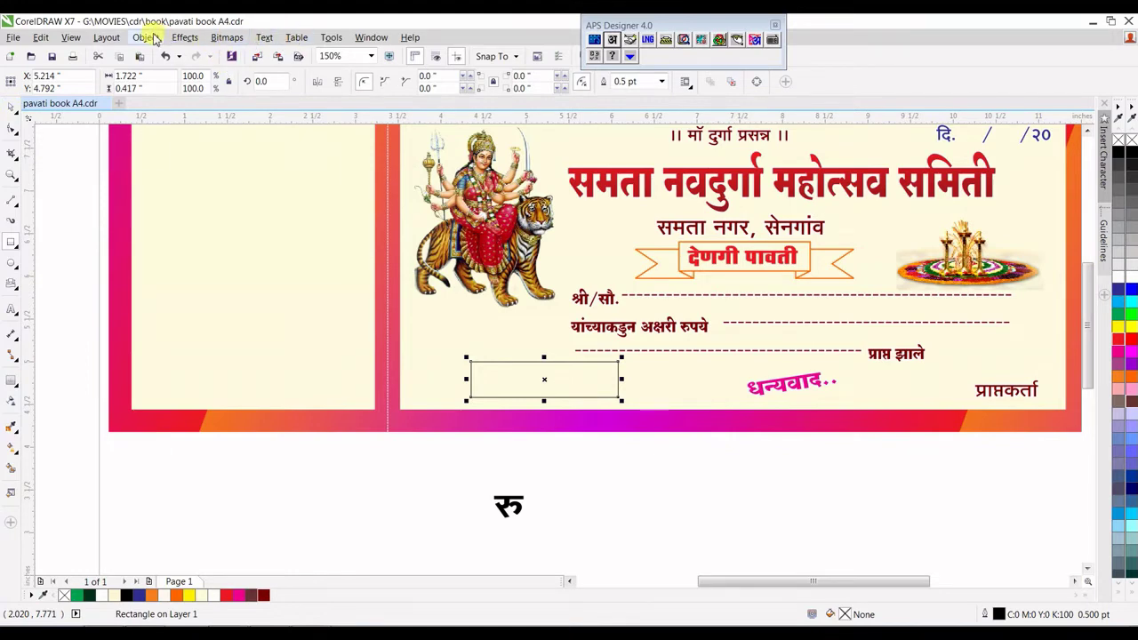
{"action": "left_click", "coordinate": [184, 37]}
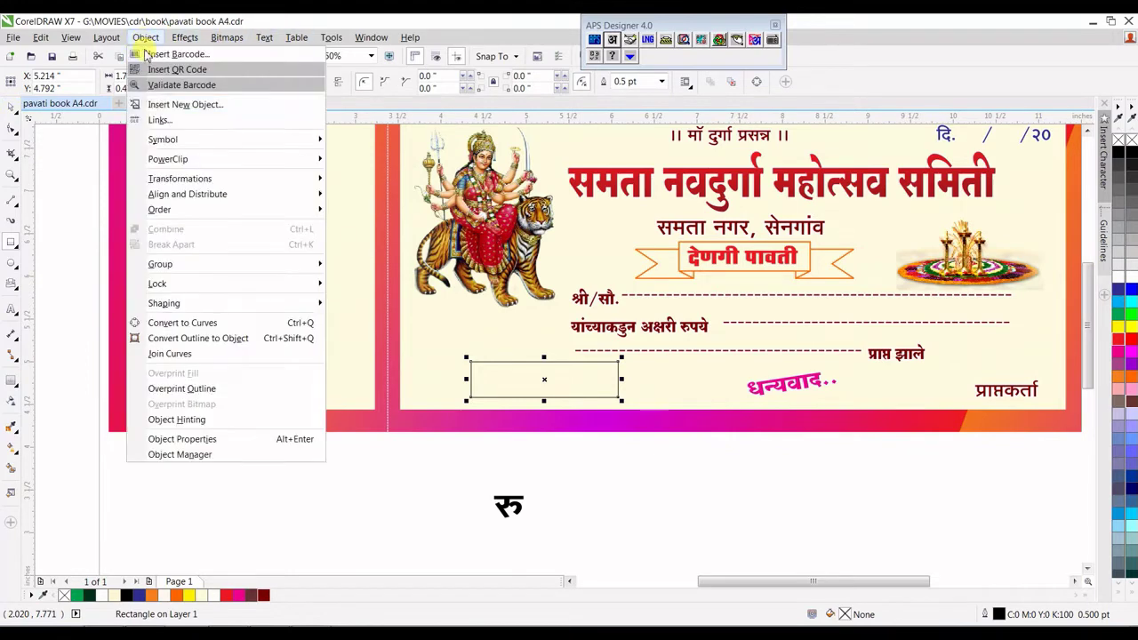
{"action": "mouse_move", "coordinate": [146, 37]}
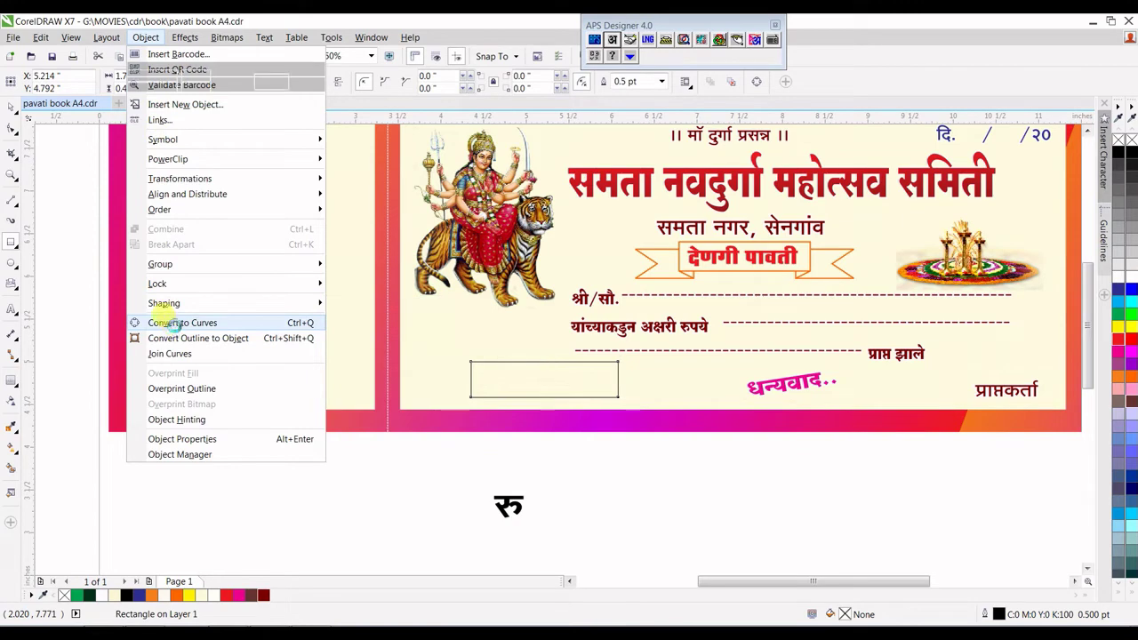
Convert the box to curves and slant its right end into a trapezoid.
{"action": "left_click", "coordinate": [171, 323]}
{"action": "left_click", "coordinate": [11, 127]}
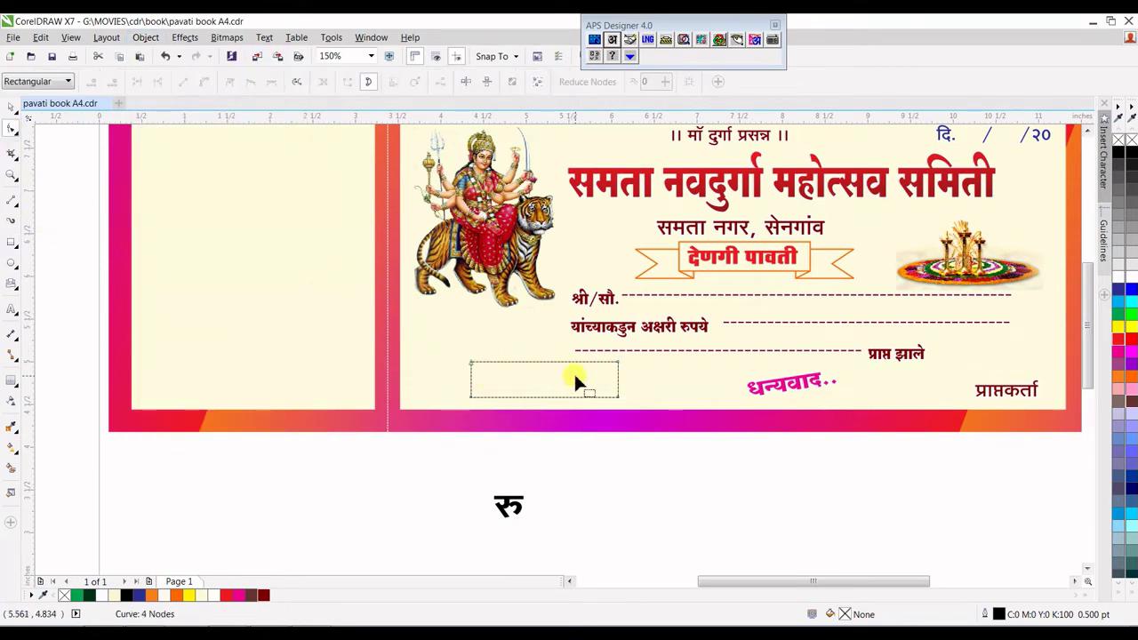
{"action": "scroll", "coordinate": [575, 374], "scroll_direction": "up", "scroll_amount": 2}
{"action": "left_click_drag", "start_coordinate": [661, 349], "coordinate": [608, 346]}
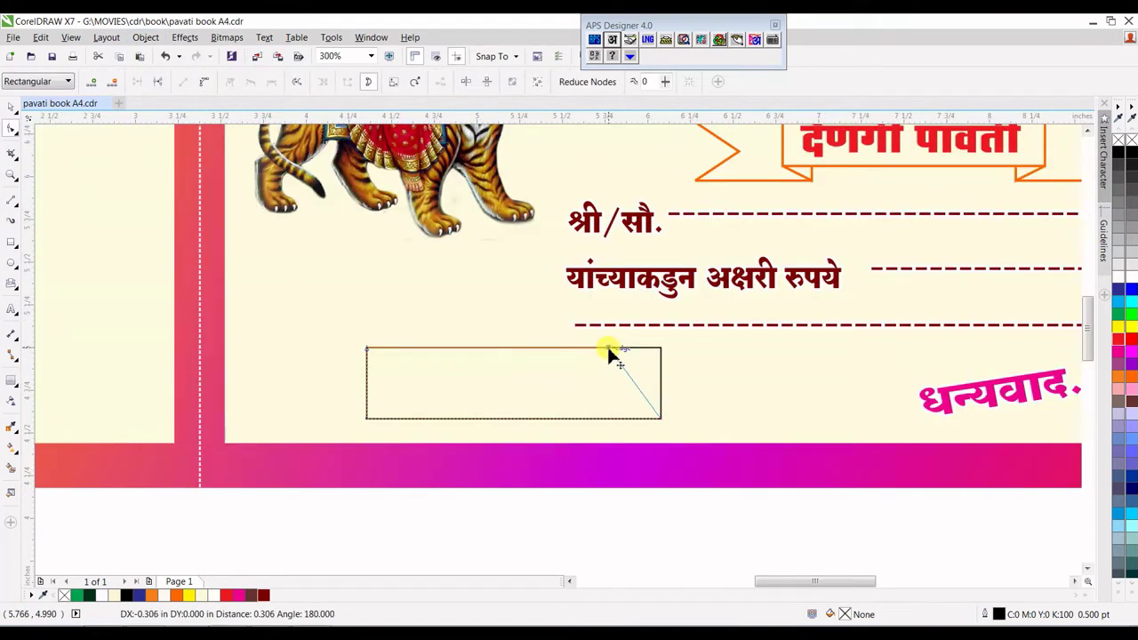
{"action": "left_click", "coordinate": [12, 106]}
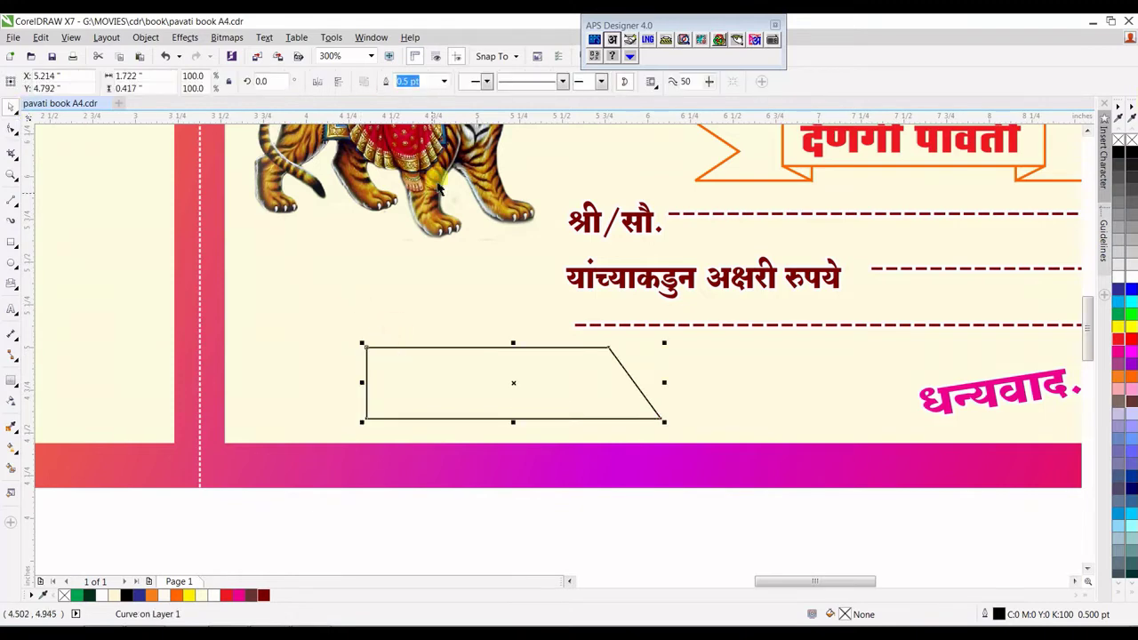
Give the trapezoid a 1.0 pt orange outline.
{"action": "left_click", "coordinate": [444, 81]}
{"action": "left_click", "coordinate": [417, 140]}
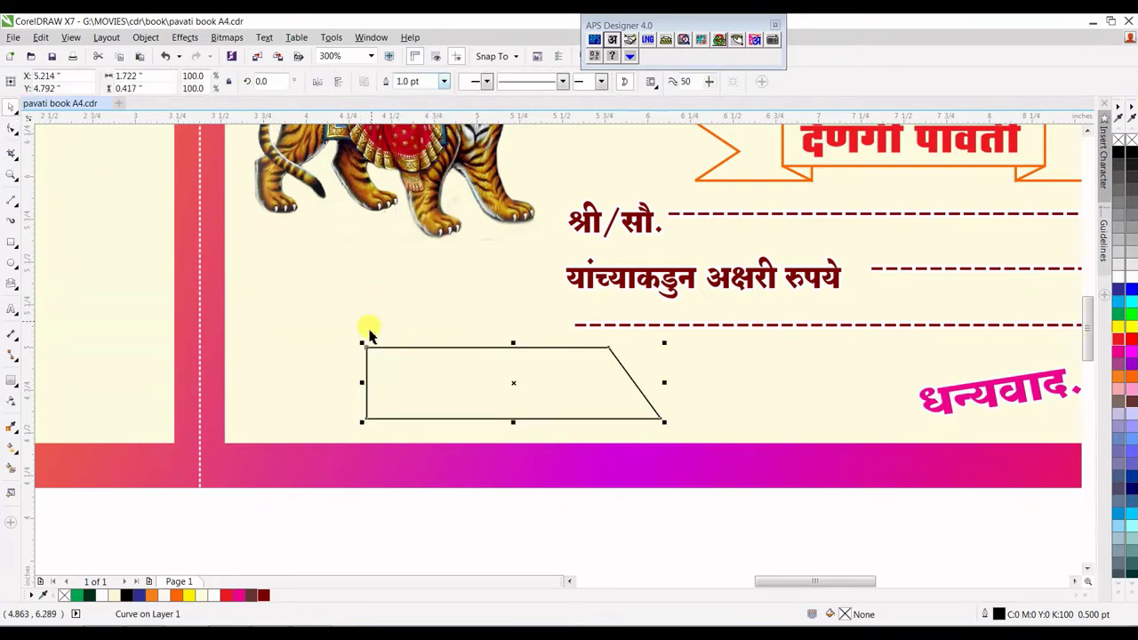
{"action": "right_click", "coordinate": [1125, 377]}
{"action": "left_click", "coordinate": [442, 81]}
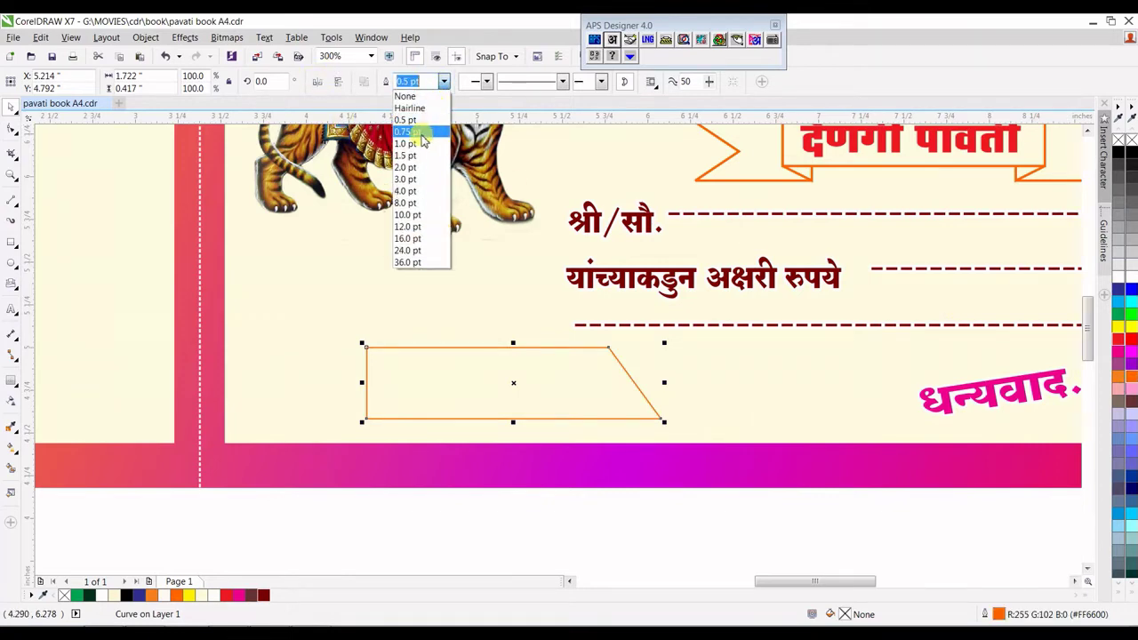
{"action": "left_click", "coordinate": [418, 142]}
{"action": "left_click", "coordinate": [11, 267]}
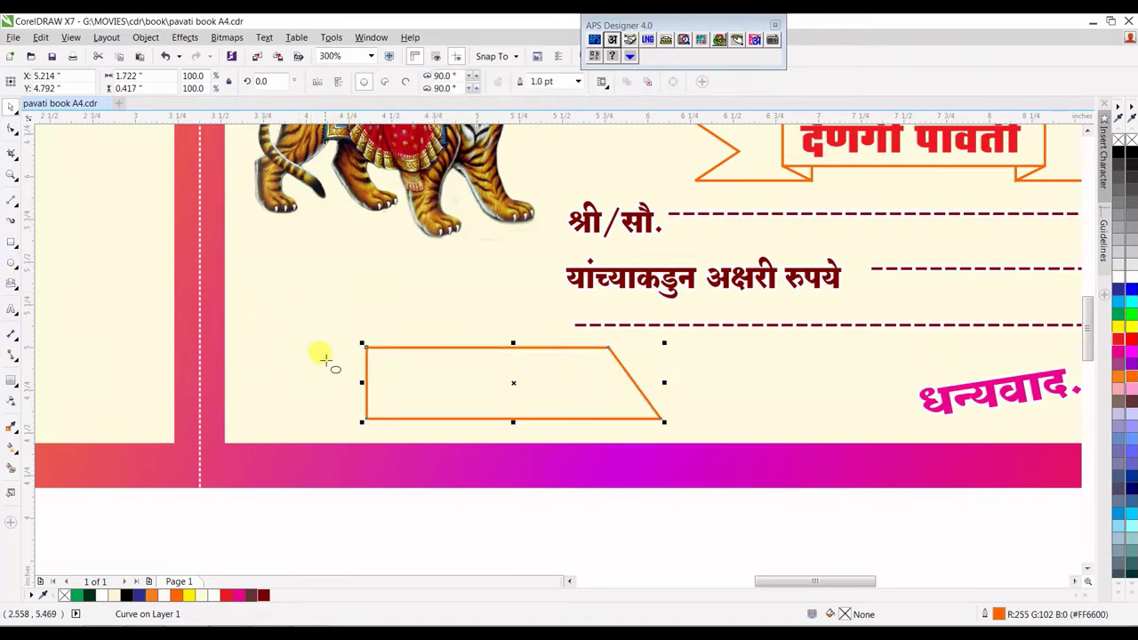
{"action": "scroll", "coordinate": [350, 375], "scroll_direction": "up", "scroll_amount": 1}
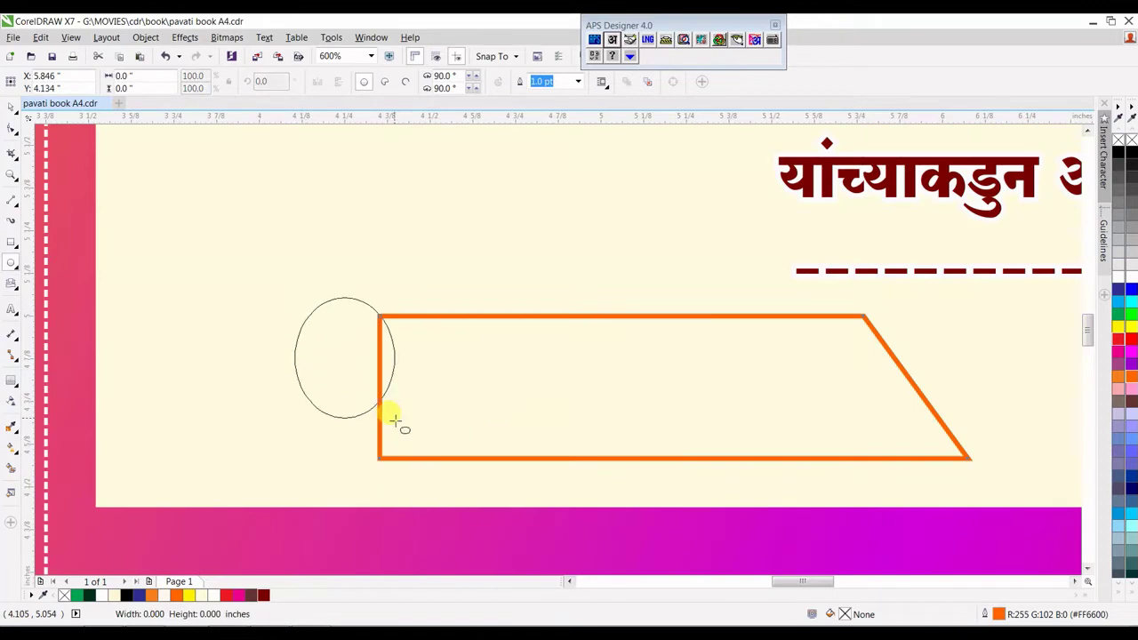
Draw a circle overlapping the orange trapezoid's left end.
{"action": "left_click_drag", "start_coordinate": [309, 315], "coordinate": [409, 471]}
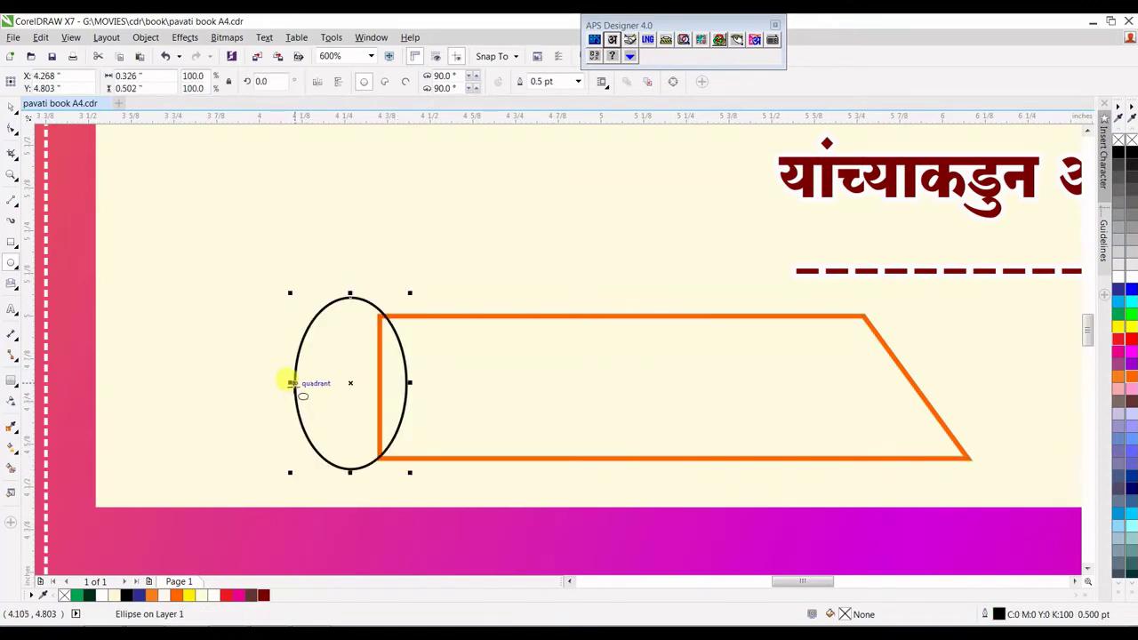
{"action": "left_click_drag", "start_coordinate": [290, 384], "coordinate": [234, 384]}
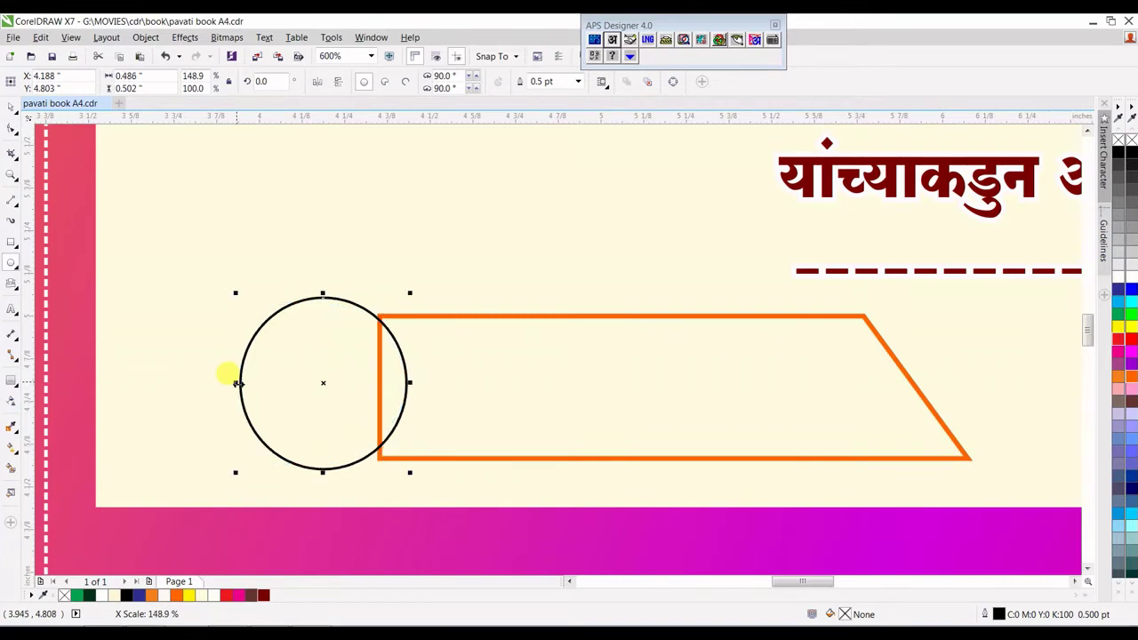
{"action": "scroll", "coordinate": [515, 312], "scroll_direction": "down", "scroll_amount": 2}
{"action": "scroll", "coordinate": [382, 333], "scroll_direction": "up", "scroll_amount": 2}
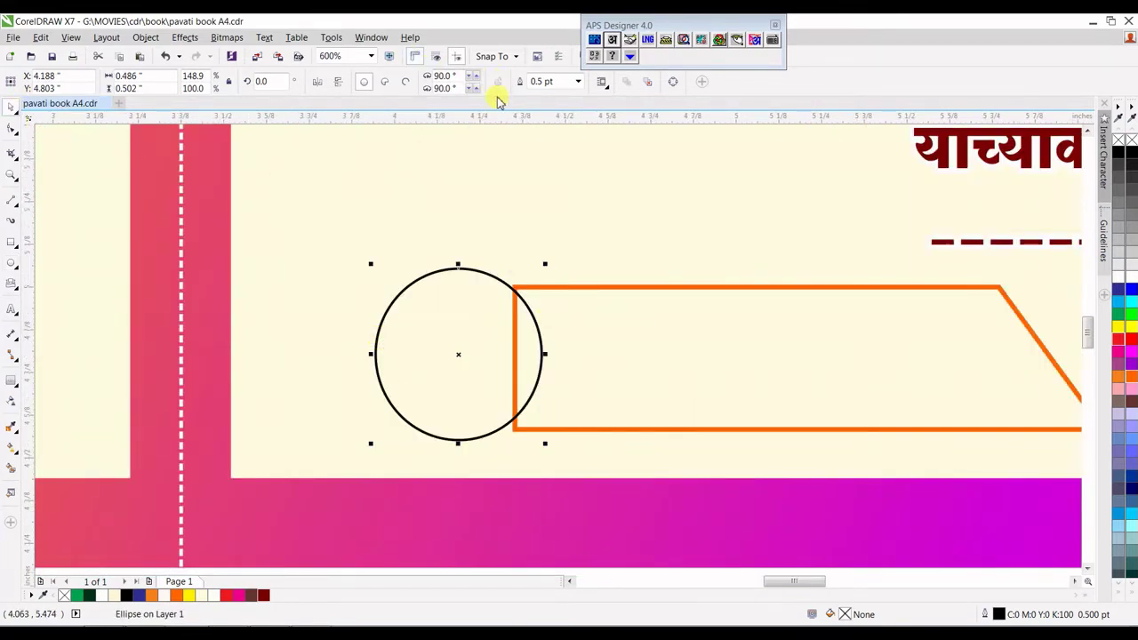
Trim a curved notch from the orange box using the circle.
{"action": "left_click", "coordinate": [618, 289], "text": "shift"}
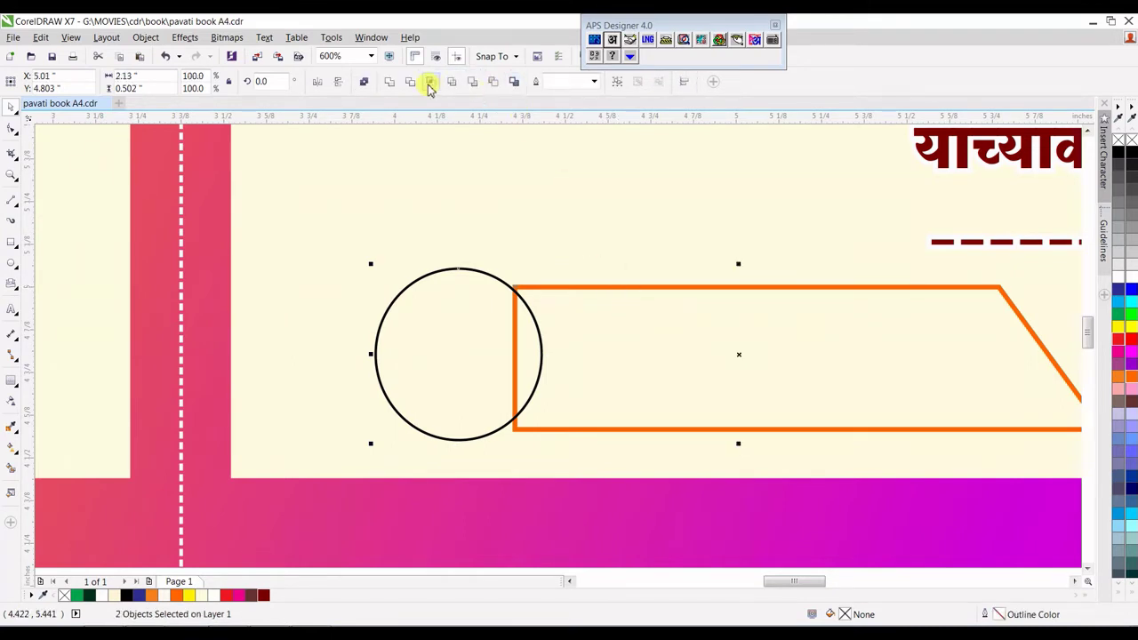
{"action": "left_click", "coordinate": [430, 83]}
{"action": "scroll", "coordinate": [485, 285], "scroll_direction": "down", "scroll_amount": 2}
{"action": "scroll", "coordinate": [477, 300], "scroll_direction": "up", "scroll_amount": 2}
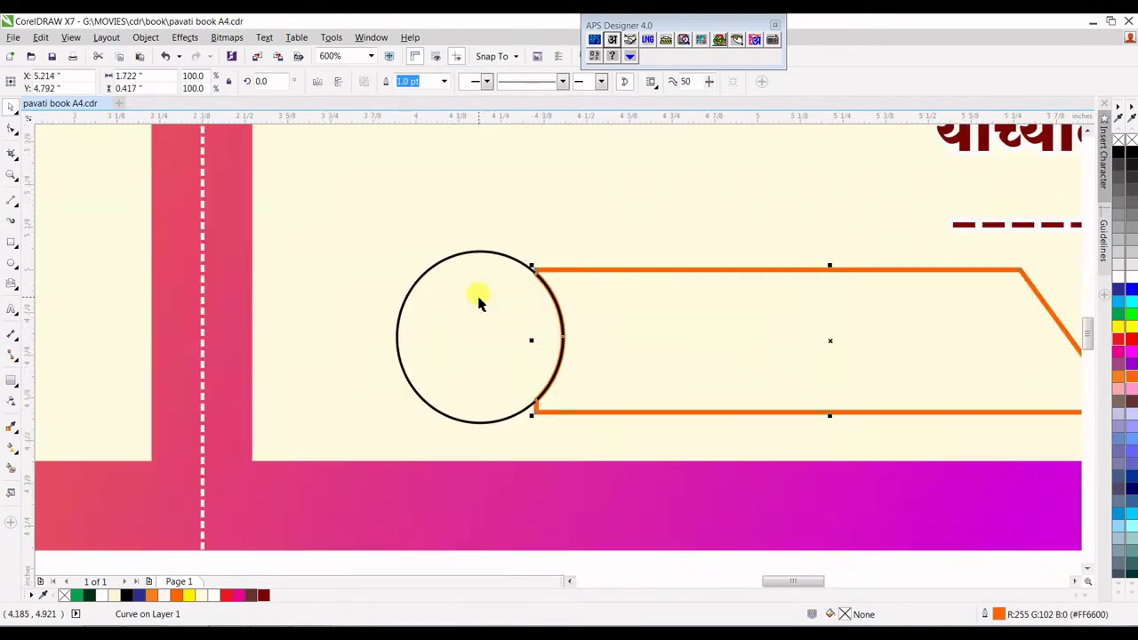
{"action": "scroll", "coordinate": [478, 302], "scroll_direction": "down", "scroll_amount": 1}
Widen the circle slightly to the left.
{"action": "left_click", "coordinate": [452, 283]}
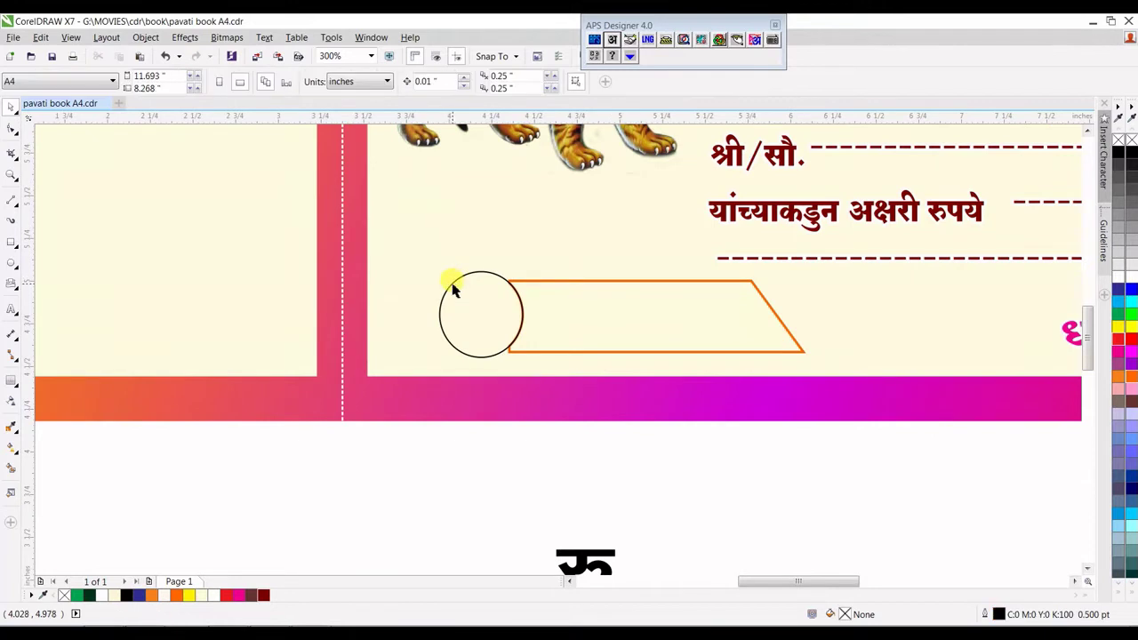
{"action": "scroll", "coordinate": [460, 274], "scroll_direction": "up", "scroll_amount": 1}
{"action": "left_click_drag", "start_coordinate": [413, 353], "coordinate": [407, 348]}
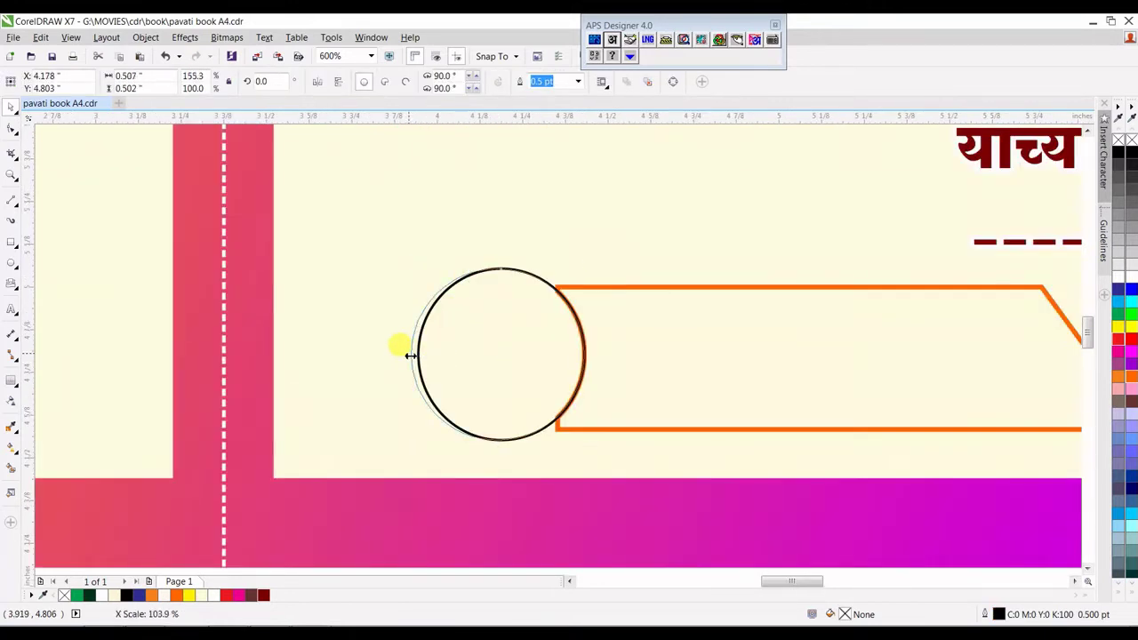
{"action": "left_click_drag", "start_coordinate": [478, 338], "coordinate": [472, 343]}
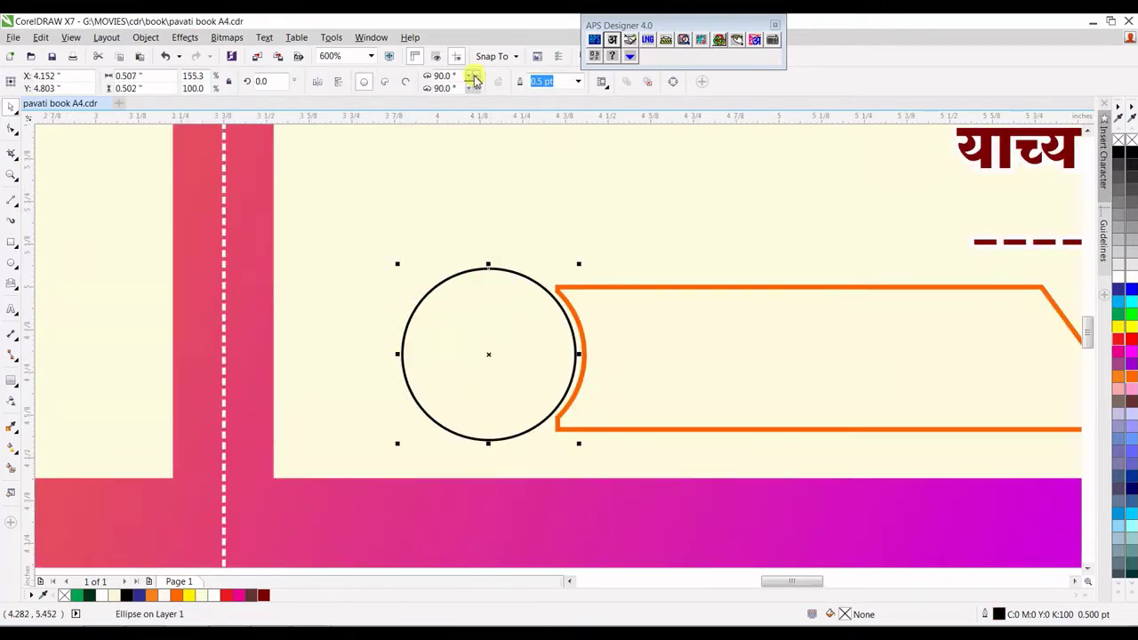
Fill the circle red and remove its outline.
{"action": "left_click", "coordinate": [575, 85]}
{"action": "left_click", "coordinate": [546, 145]}
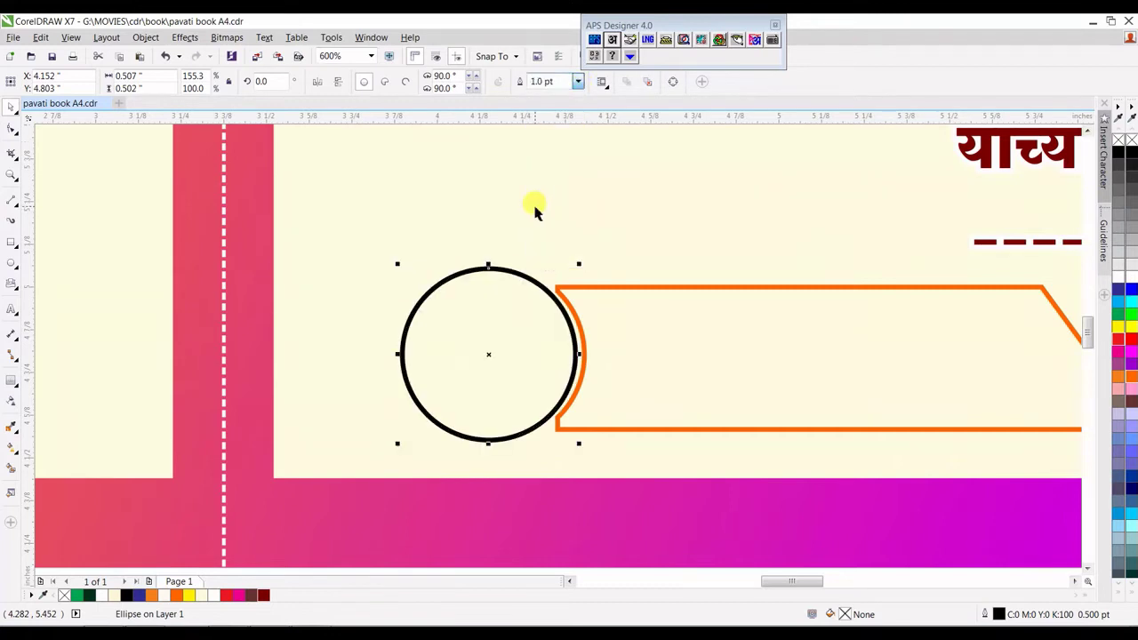
{"action": "left_click", "coordinate": [1118, 340]}
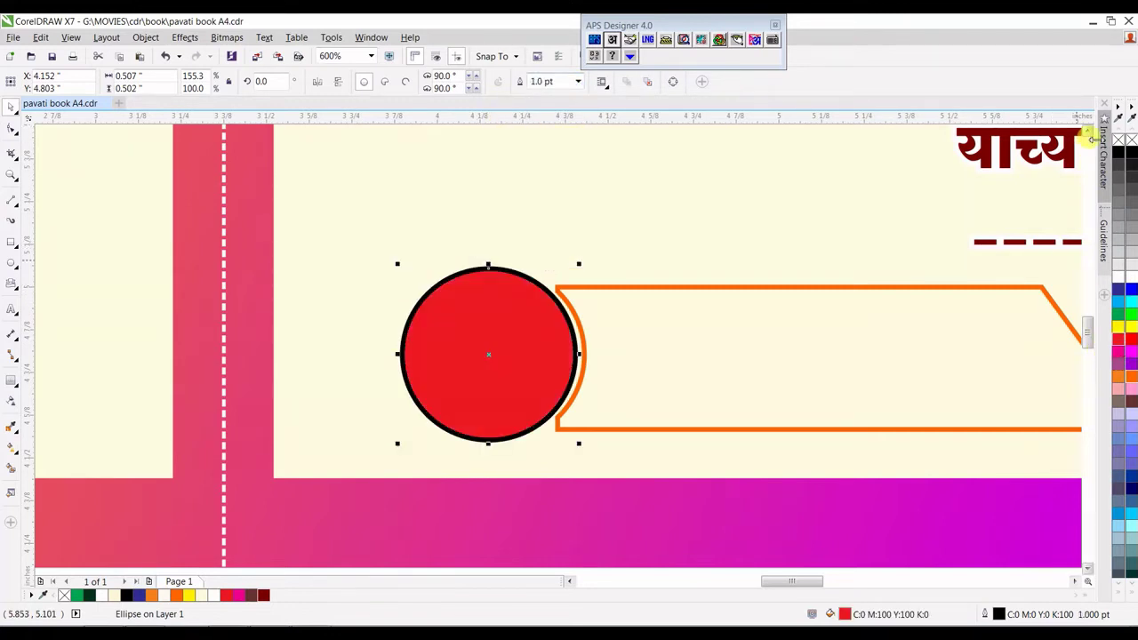
{"action": "right_click", "coordinate": [1122, 140]}
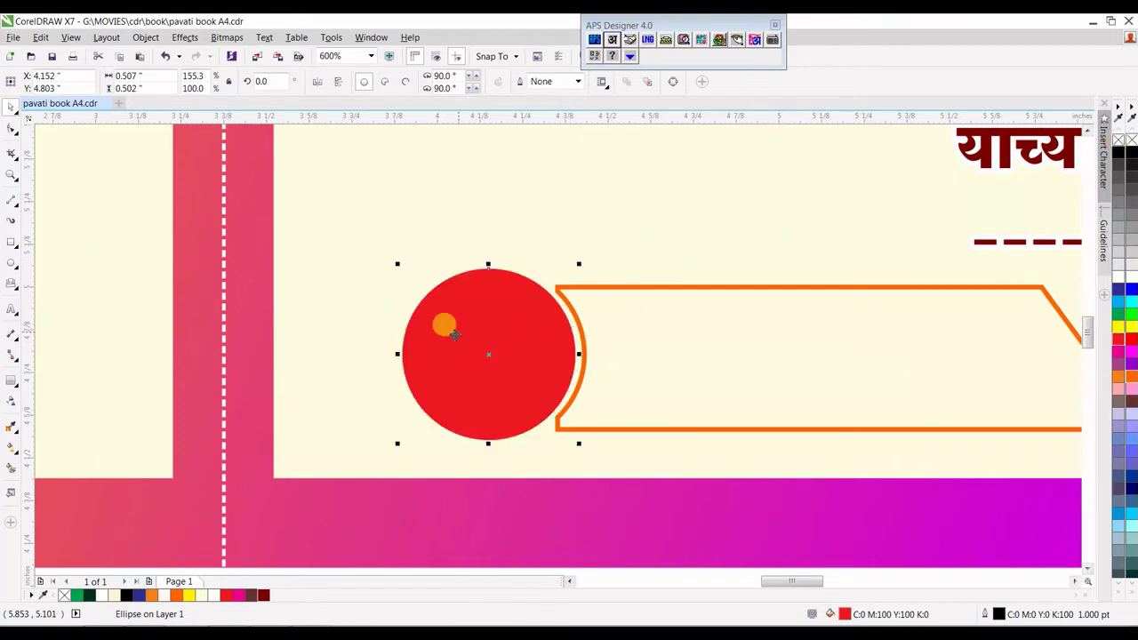
Add an inner contour to the red circle and break it into separate circles.
{"action": "left_click", "coordinate": [11, 381]}
{"action": "scroll", "coordinate": [485, 276], "scroll_direction": "up", "scroll_amount": 1}
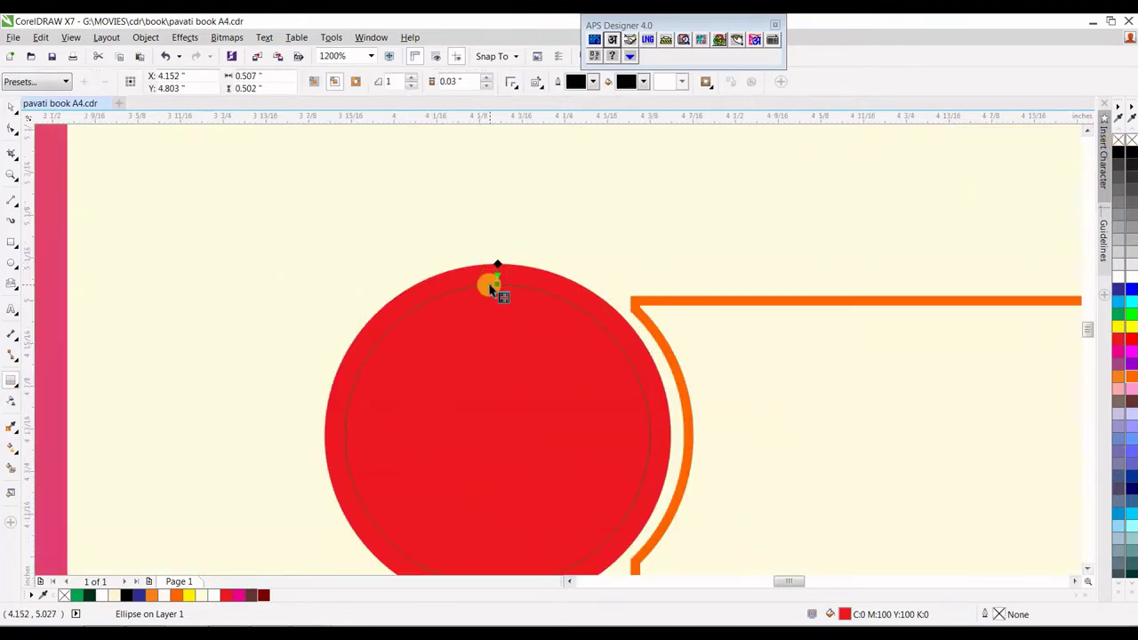
{"action": "left_click_drag", "start_coordinate": [496, 267], "coordinate": [496, 283]}
{"action": "right_click", "coordinate": [495, 310]}
{"action": "left_click", "coordinate": [532, 334]}
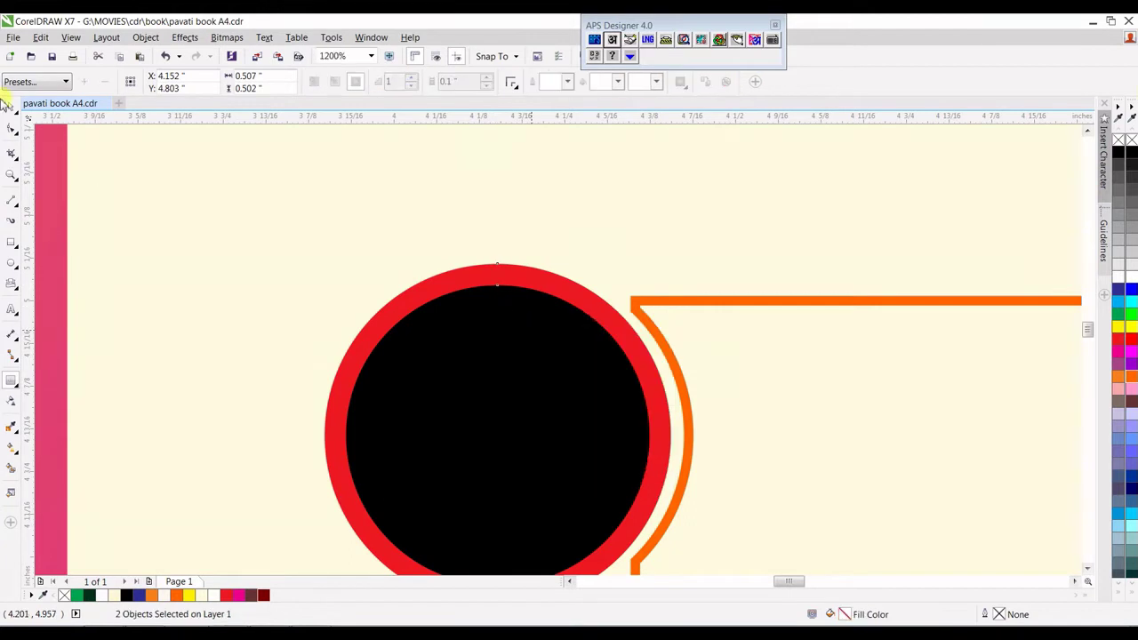
{"action": "key", "text": "space"}
Fill the inner circle red with a 1.0 pt black outline.
{"action": "scroll", "coordinate": [453, 279], "scroll_direction": "down", "scroll_amount": 1}
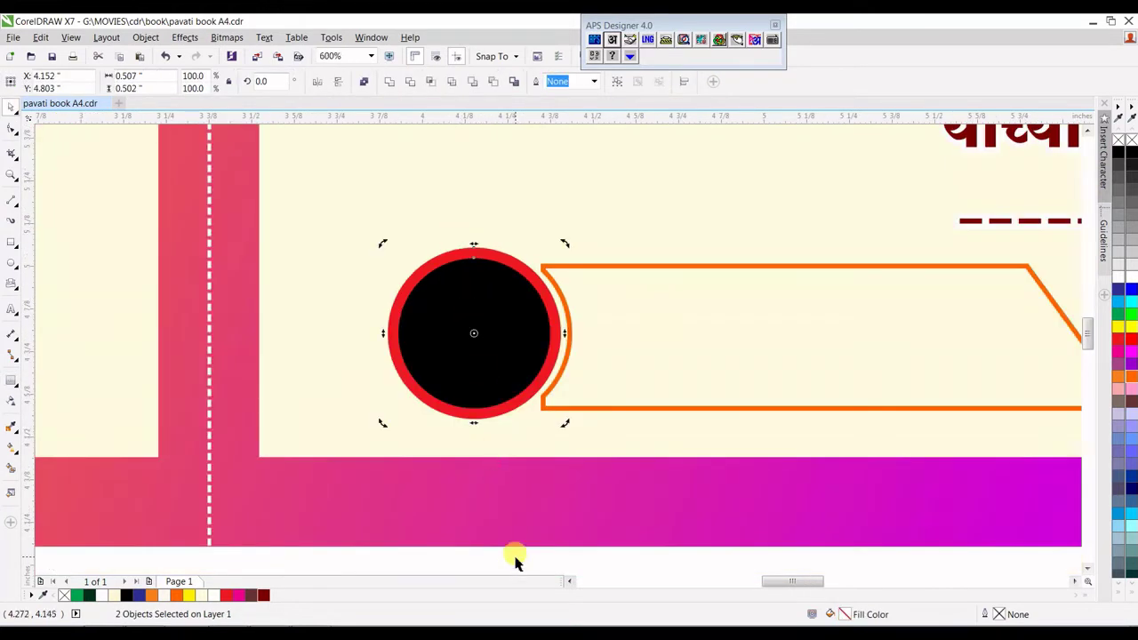
{"action": "left_click", "coordinate": [489, 343]}
{"action": "left_click", "coordinate": [1118, 283]}
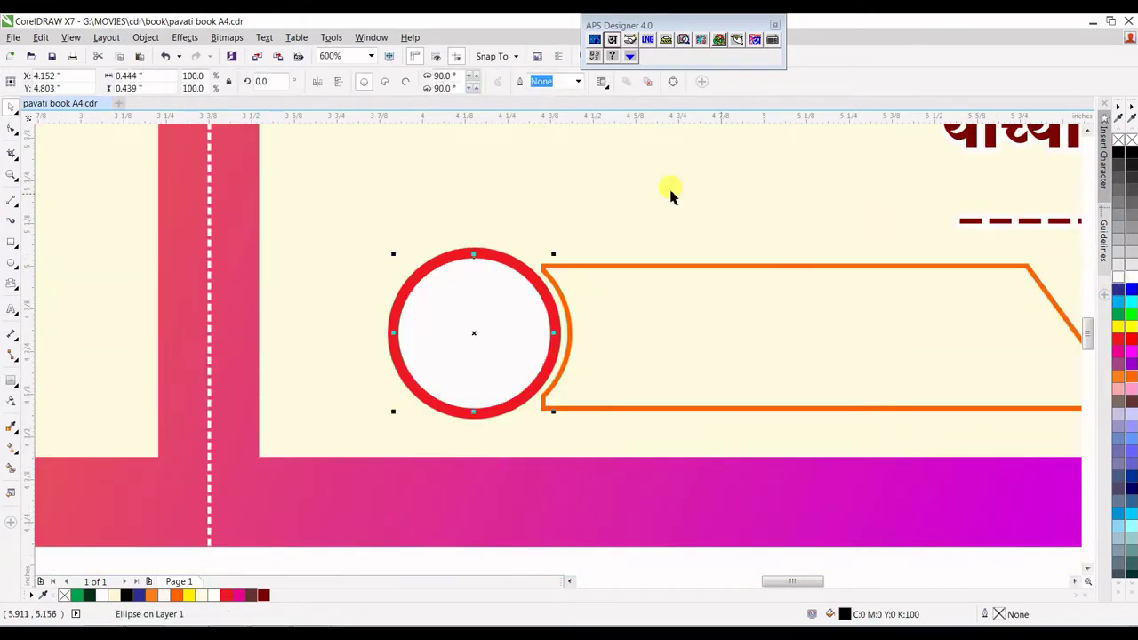
{"action": "left_click", "coordinate": [1120, 345]}
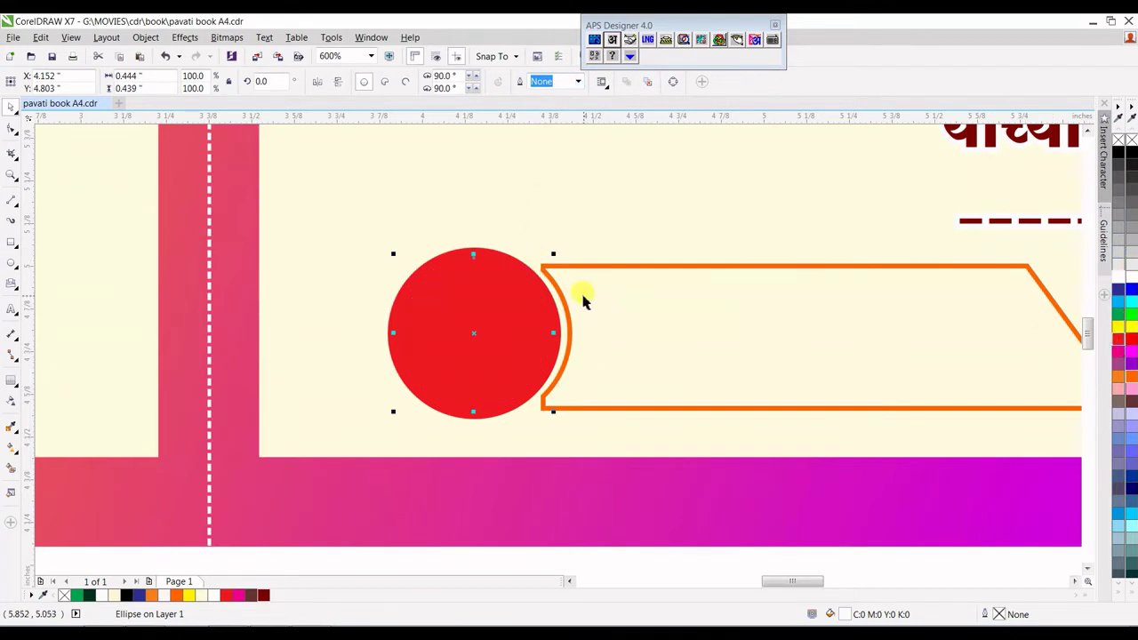
{"action": "left_click", "coordinate": [579, 81]}
{"action": "left_click", "coordinate": [546, 160]}
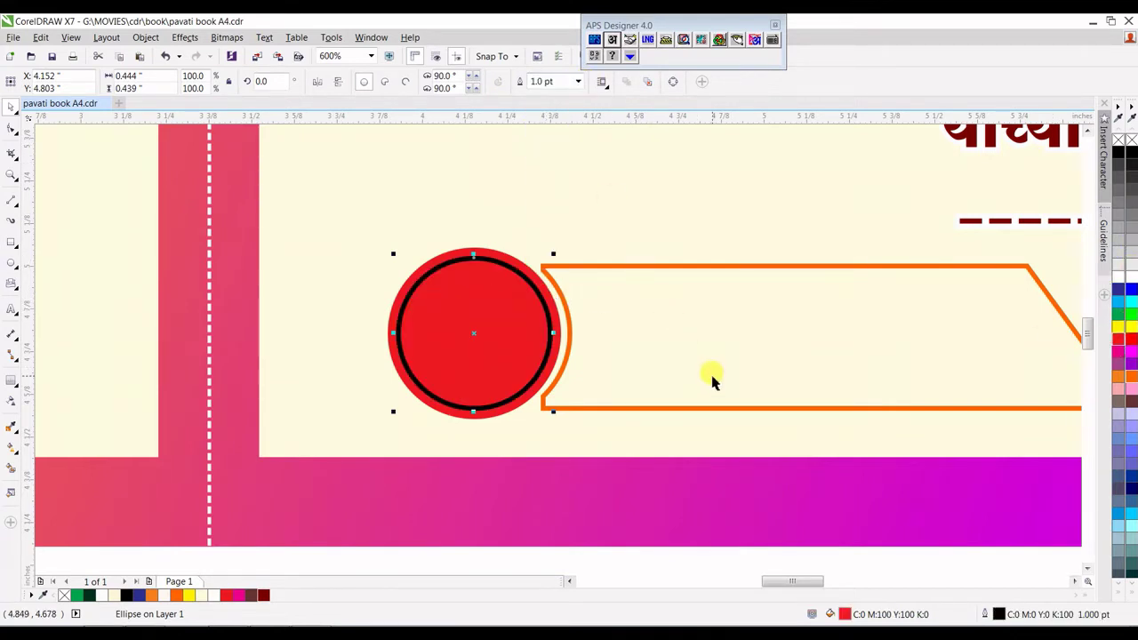
Make the inner circle's outline a dotted line style and remove its fill.
{"action": "double_click", "coordinate": [1000, 614]}
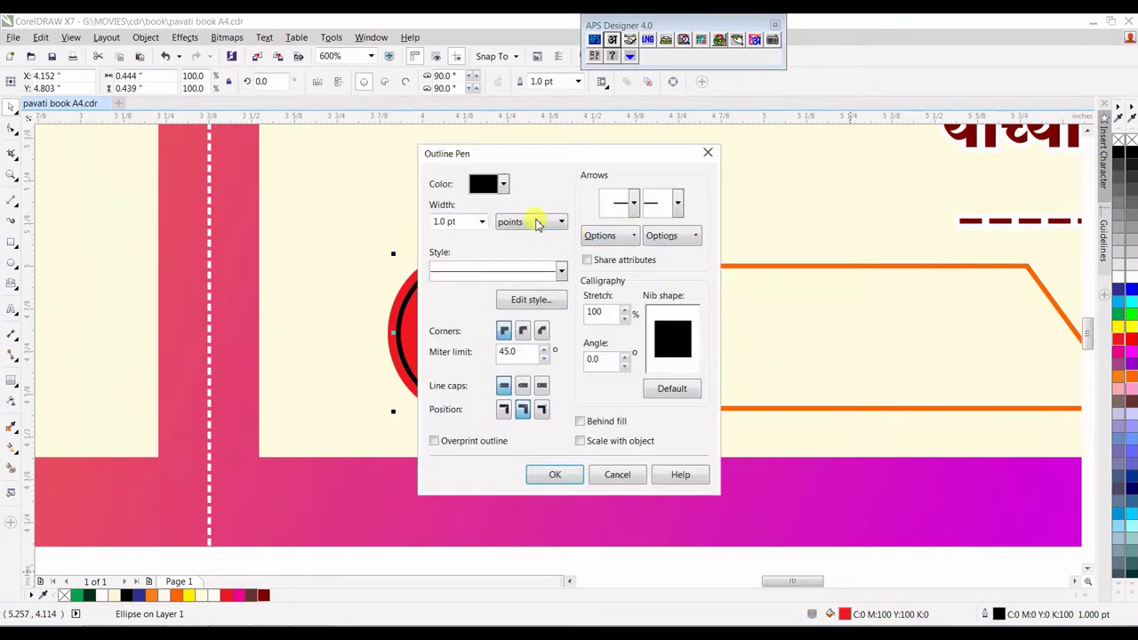
{"action": "left_click", "coordinate": [488, 271]}
{"action": "left_click", "coordinate": [497, 316]}
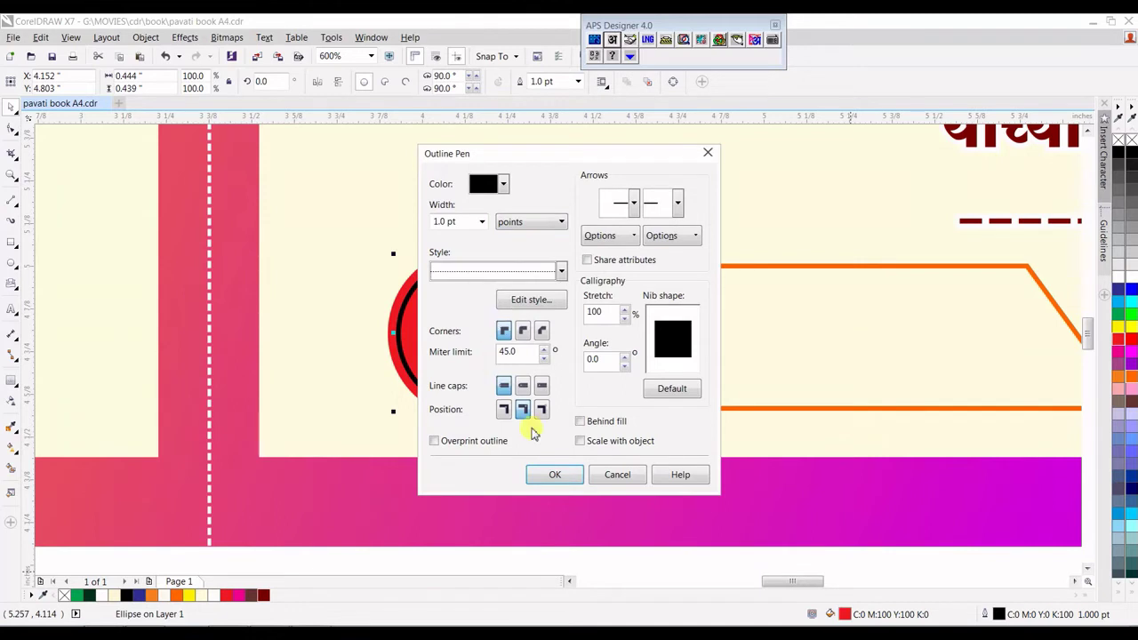
{"action": "left_click", "coordinate": [553, 474]}
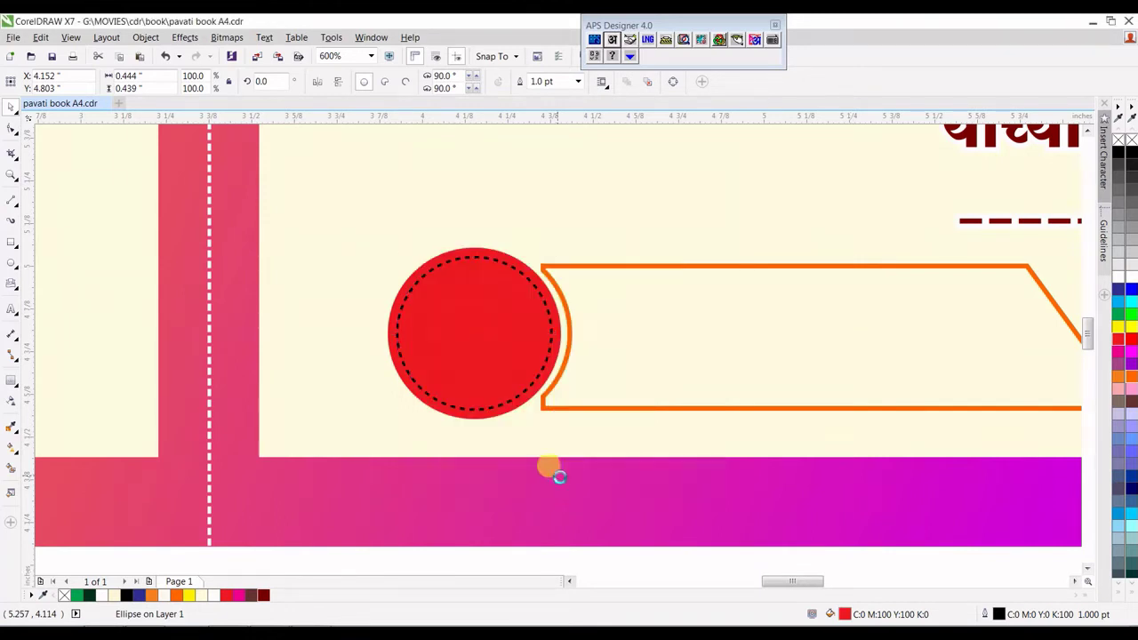
{"action": "left_click", "coordinate": [1119, 142]}
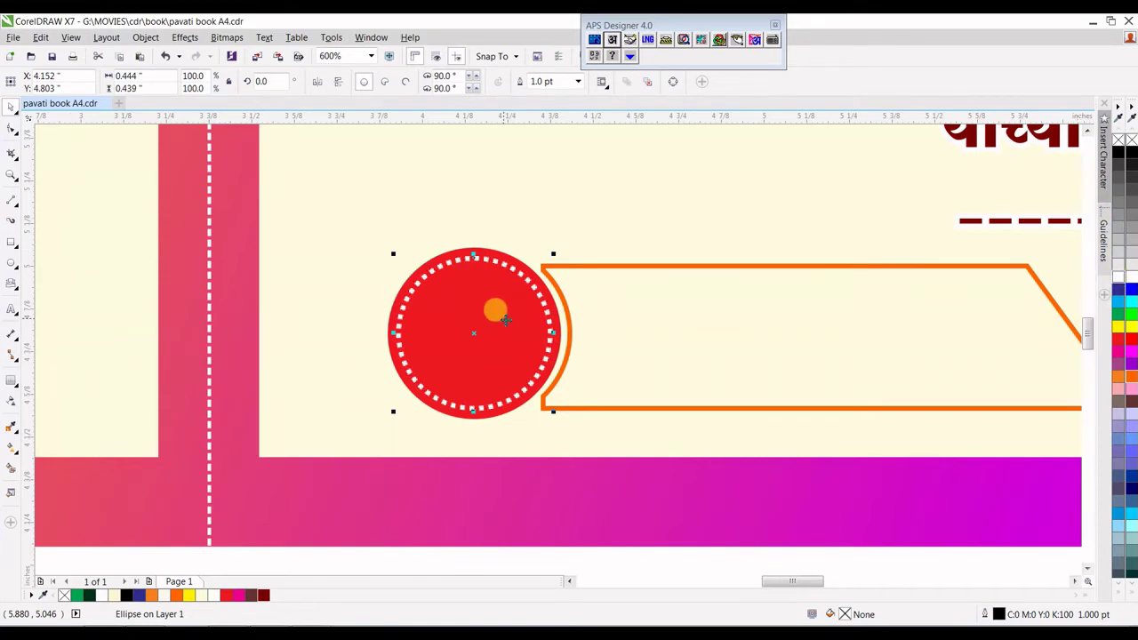
{"action": "scroll", "coordinate": [495, 307], "scroll_direction": "down", "scroll_amount": 1}
{"action": "scroll", "coordinate": [500, 317], "scroll_direction": "down", "scroll_amount": 1}
{"action": "left_click", "coordinate": [539, 439]}
Drag the रु symbol onto the red badge and centre it within the dotted ring.
{"action": "left_click_drag", "start_coordinate": [540, 439], "coordinate": [494, 320]}
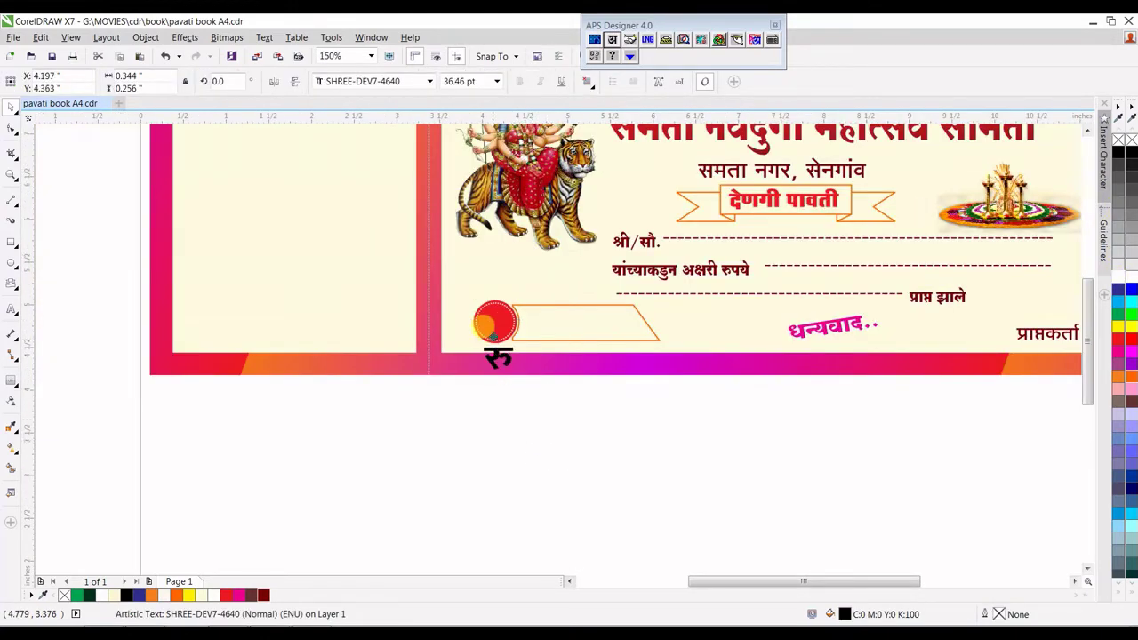
{"action": "scroll", "coordinate": [495, 320], "scroll_direction": "up", "scroll_amount": 2}
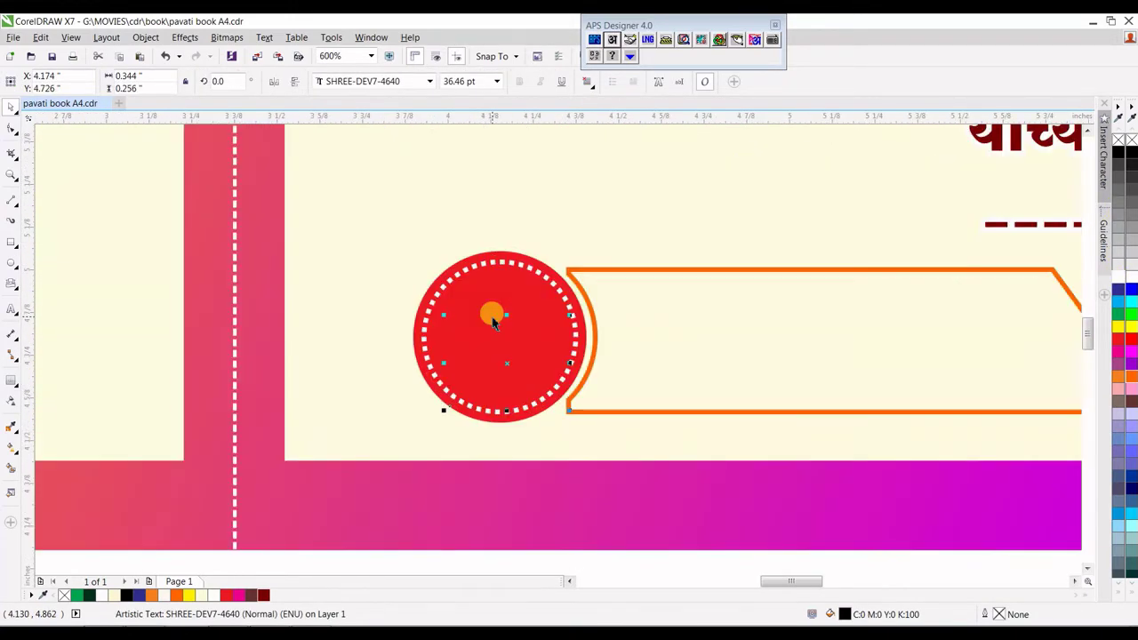
{"action": "left_click_drag", "start_coordinate": [509, 324], "coordinate": [500, 303]}
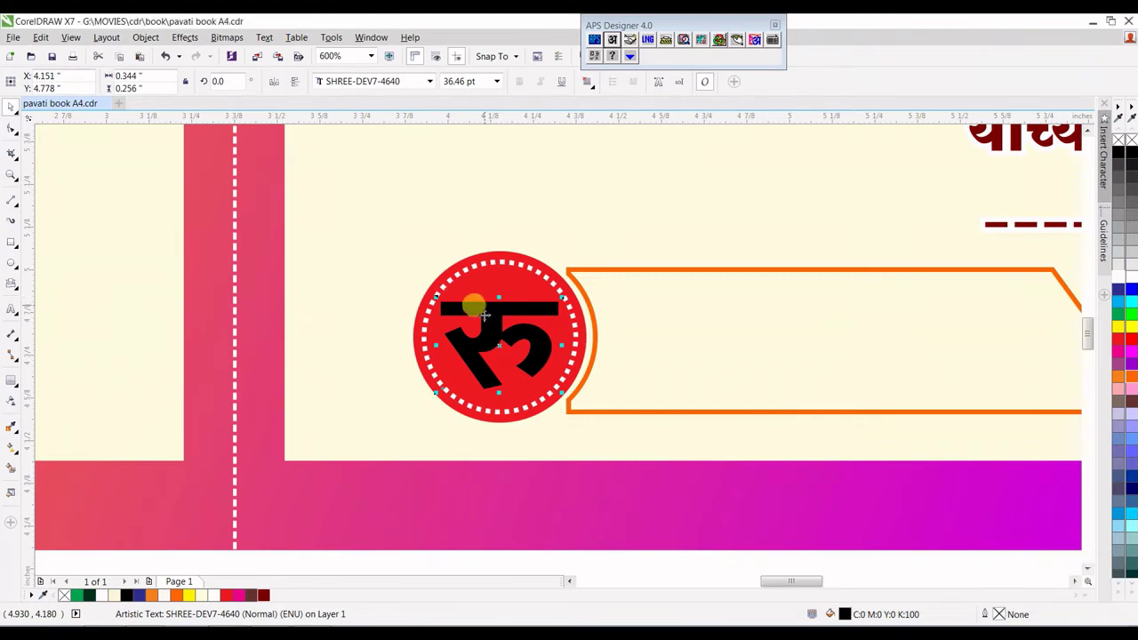
{"action": "scroll", "coordinate": [449, 283], "scroll_direction": "down", "scroll_amount": 2}
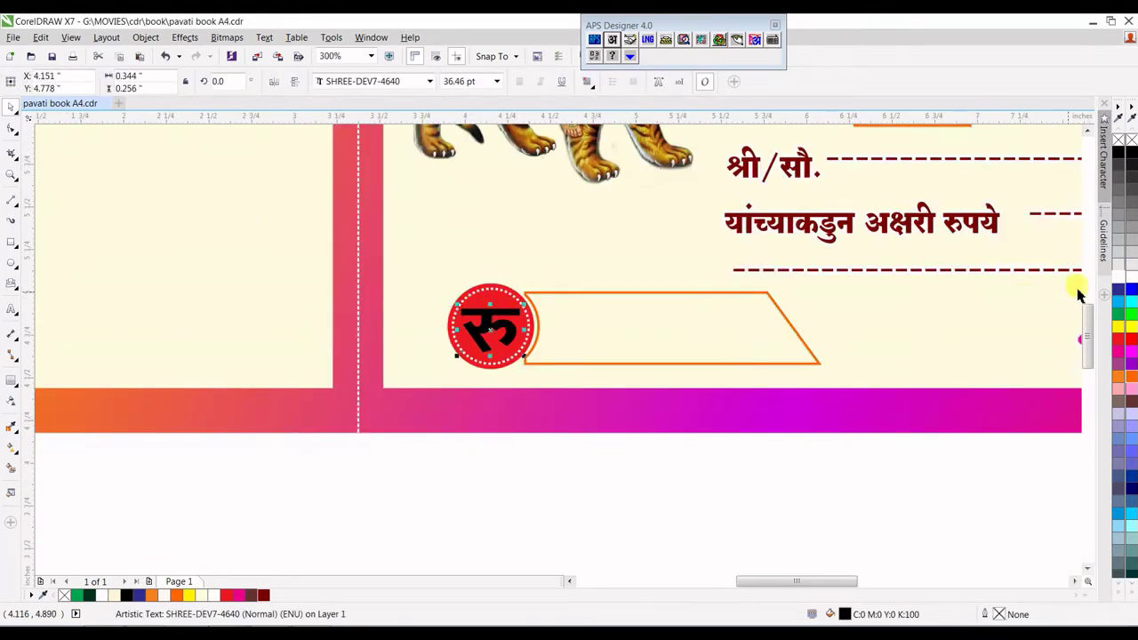
{"action": "left_click", "coordinate": [592, 317]}
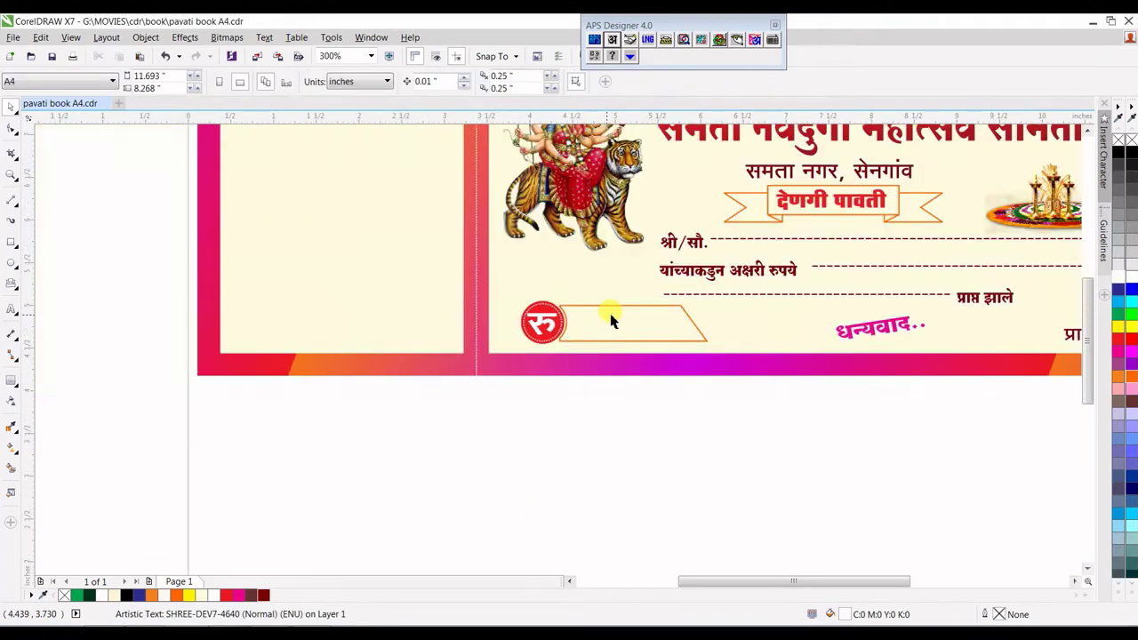
{"action": "scroll", "coordinate": [613, 311], "scroll_direction": "down", "scroll_amount": 1}
{"action": "scroll", "coordinate": [636, 307], "scroll_direction": "up", "scroll_amount": 1}
{"action": "scroll", "coordinate": [636, 306], "scroll_direction": "down", "scroll_amount": 1}
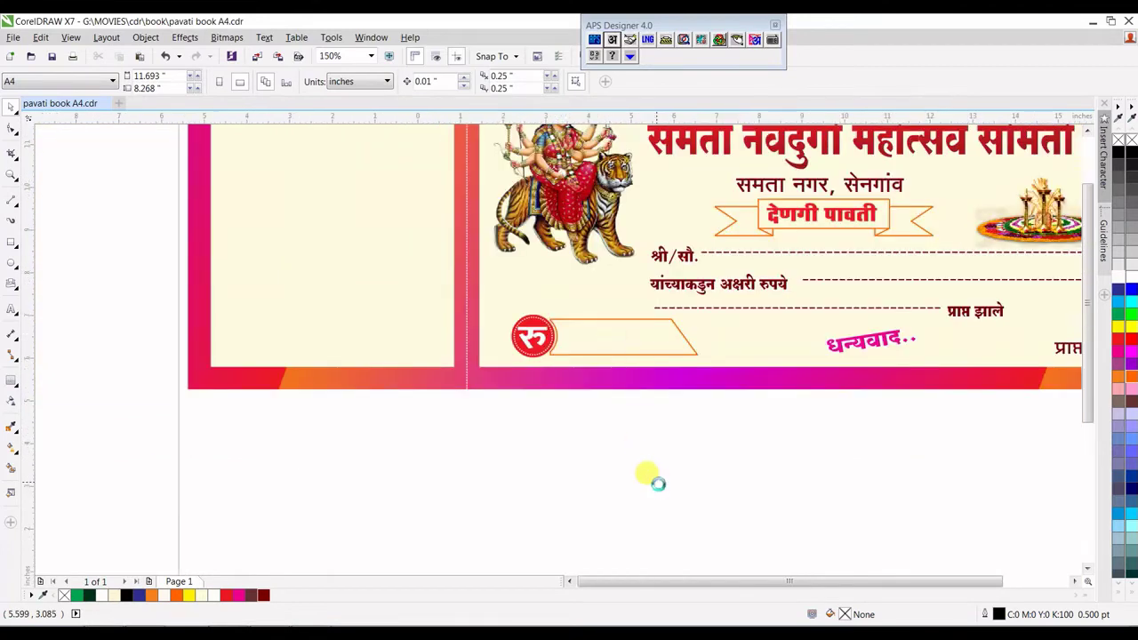
Move the floral decoration from beside the page onto the receipt.
{"action": "scroll", "coordinate": [650, 478], "scroll_direction": "down", "scroll_amount": 1}
{"action": "scroll", "coordinate": [556, 305], "scroll_direction": "up", "scroll_amount": 1}
{"action": "scroll", "coordinate": [569, 305], "scroll_direction": "down", "scroll_amount": 1}
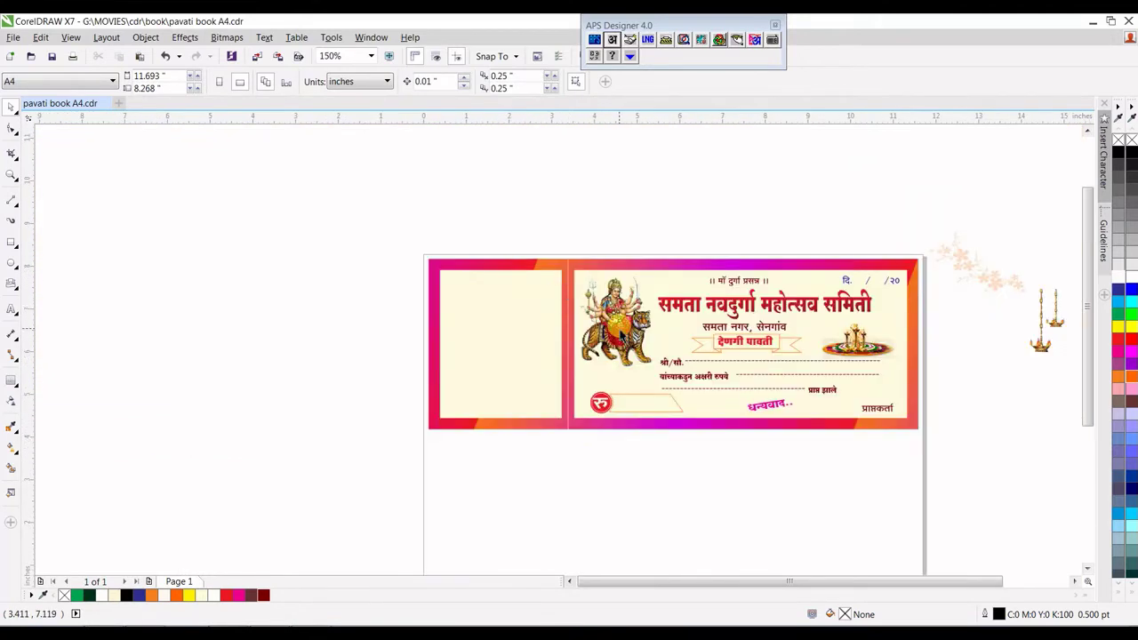
{"action": "left_click", "coordinate": [615, 332]}
{"action": "scroll", "coordinate": [577, 342], "scroll_direction": "down", "scroll_amount": 1}
{"action": "left_click", "coordinate": [774, 302]}
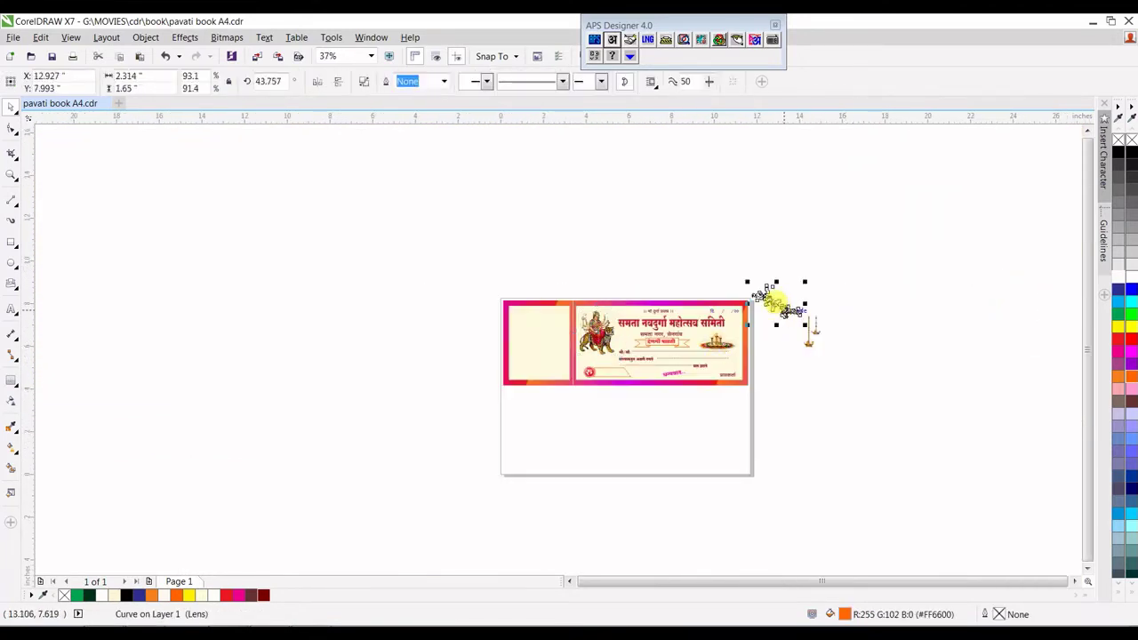
{"action": "left_click_drag", "start_coordinate": [766, 334], "coordinate": [725, 364]}
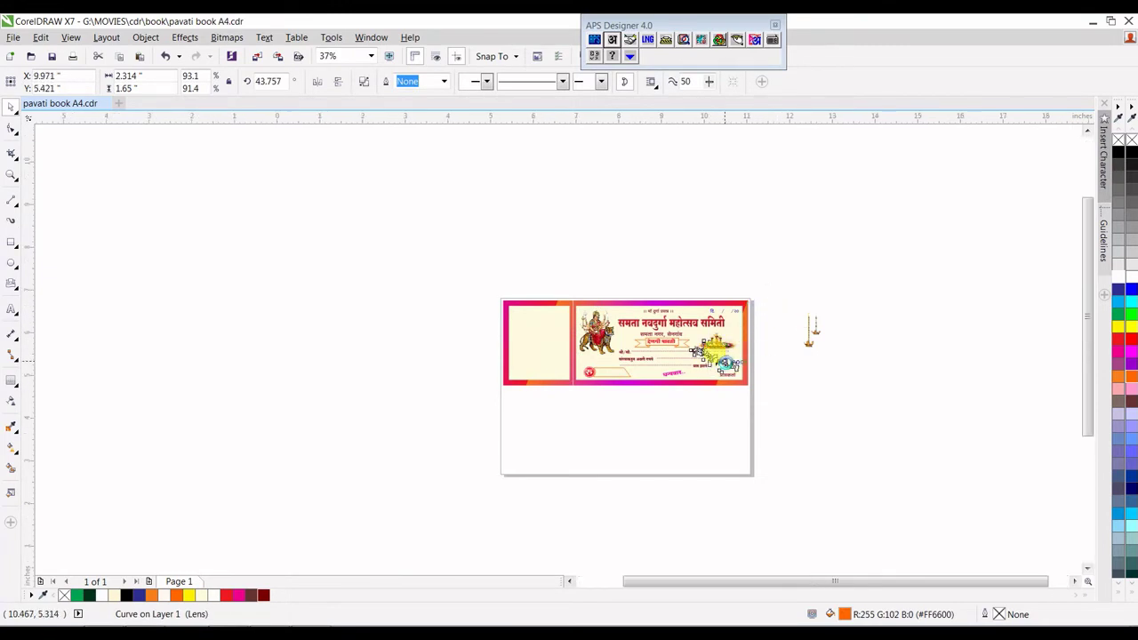
{"action": "scroll", "coordinate": [725, 364], "scroll_direction": "up", "scroll_amount": 2}
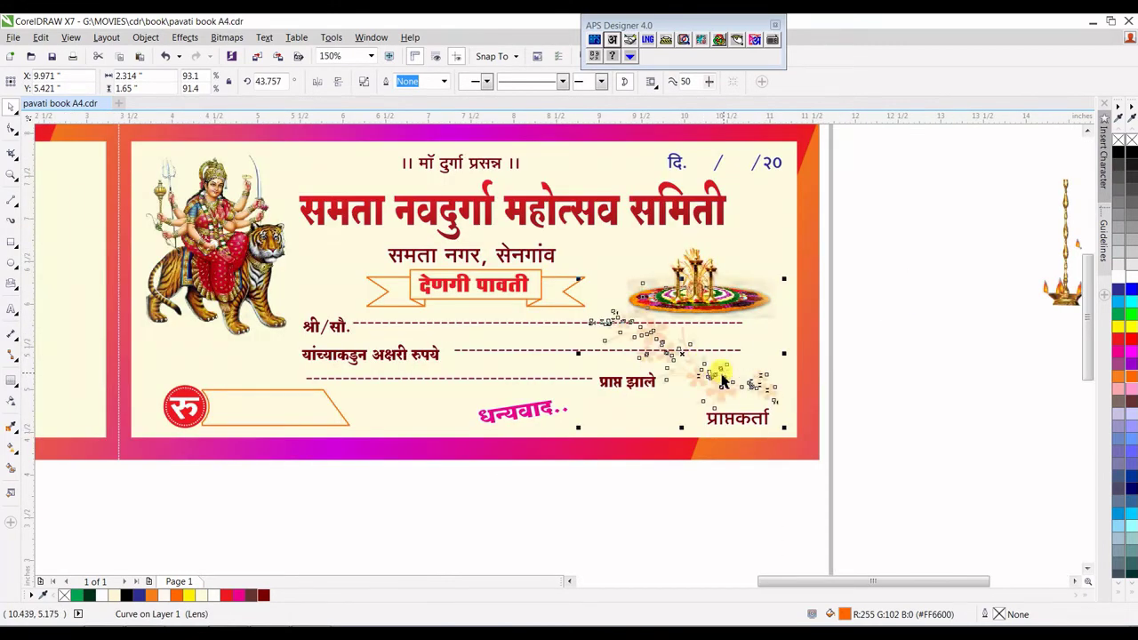
Scale the floral decoration to about 83% and settle it near the lower right.
{"action": "left_click_drag", "start_coordinate": [725, 376], "coordinate": [727, 379]}
{"action": "left_click", "coordinate": [727, 390]}
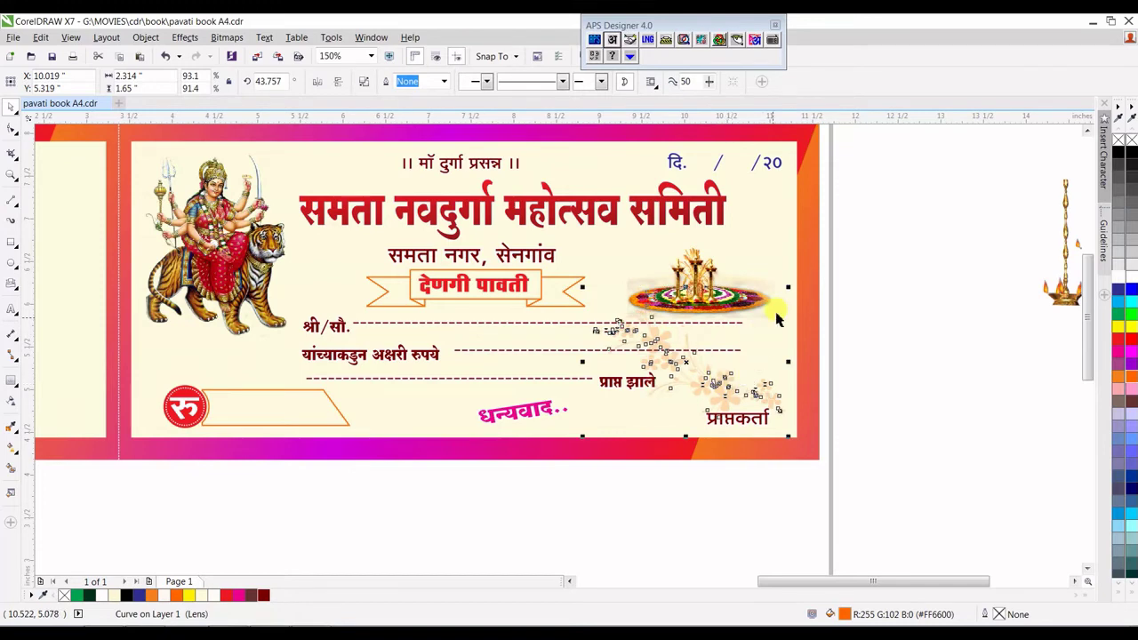
{"action": "left_click_drag", "start_coordinate": [792, 291], "coordinate": [778, 298]}
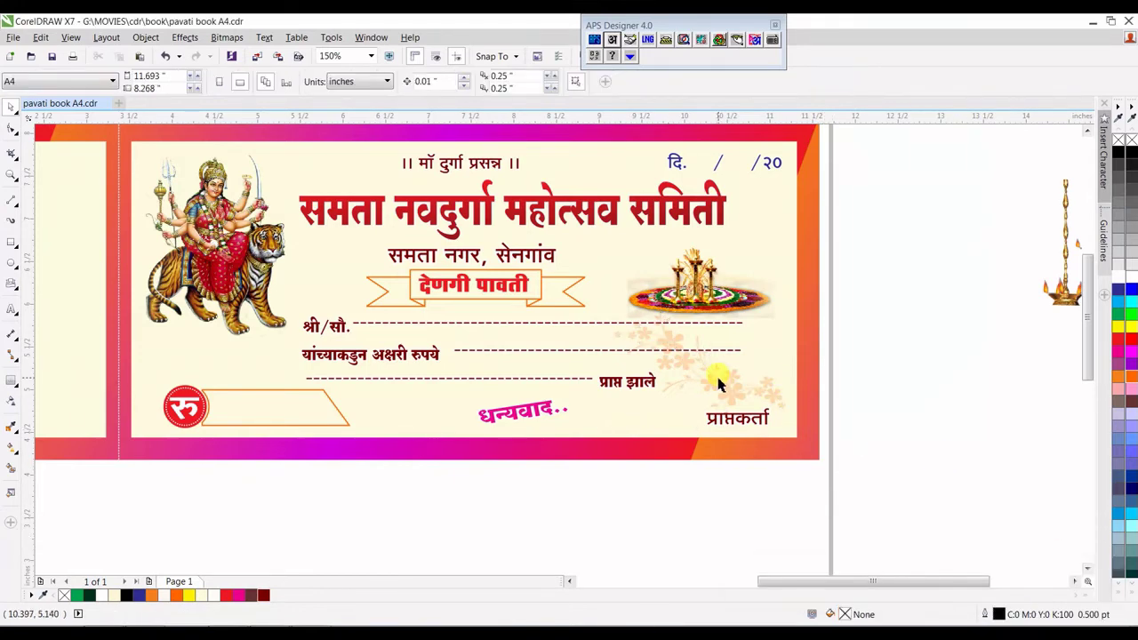
{"action": "left_click_drag", "start_coordinate": [719, 381], "coordinate": [815, 330]}
{"action": "mouse_move", "coordinate": [884, 297]}
{"action": "left_mouse_down"}
{"action": "mouse_move", "coordinate": [451, 400]}
{"action": "mouse_move", "coordinate": [296, 400]}
{"action": "left_mouse_up"}
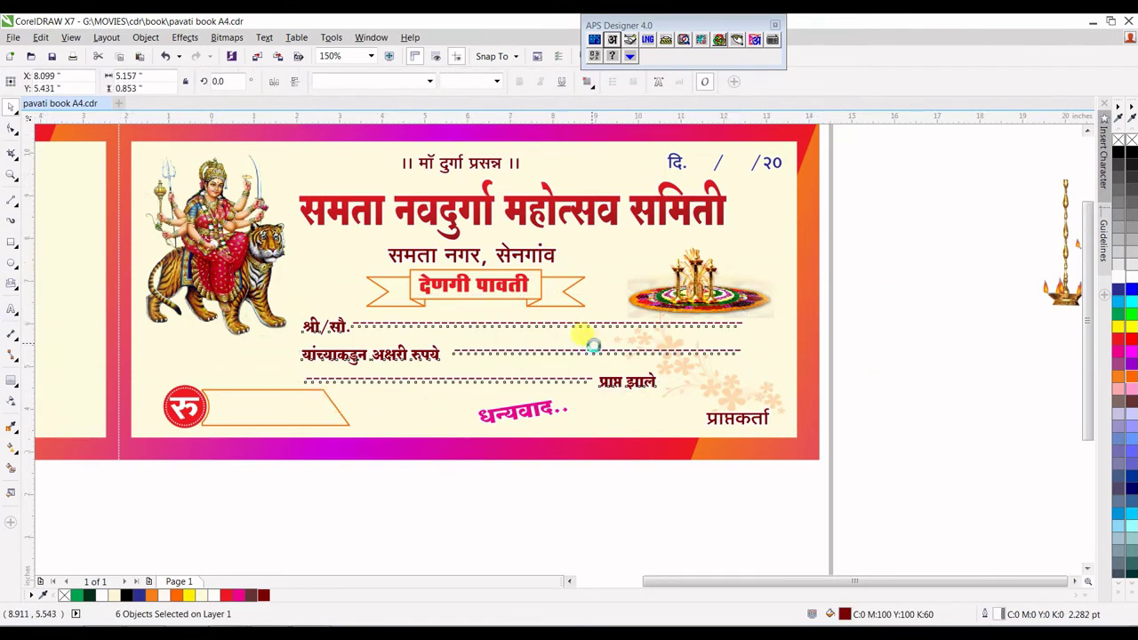
Move the hanging lamps into the left counterfoil panel and shrink them.
{"action": "scroll", "coordinate": [579, 329], "scroll_direction": "down", "scroll_amount": 2}
{"action": "left_click", "coordinate": [831, 298]}
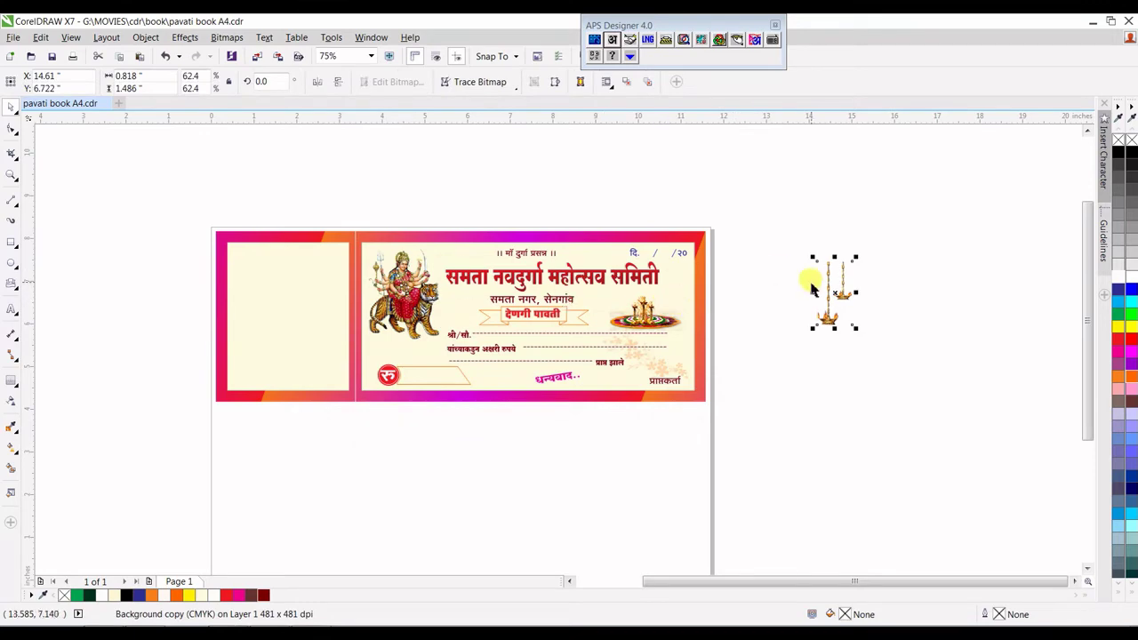
{"action": "left_click_drag", "start_coordinate": [829, 293], "coordinate": [238, 276]}
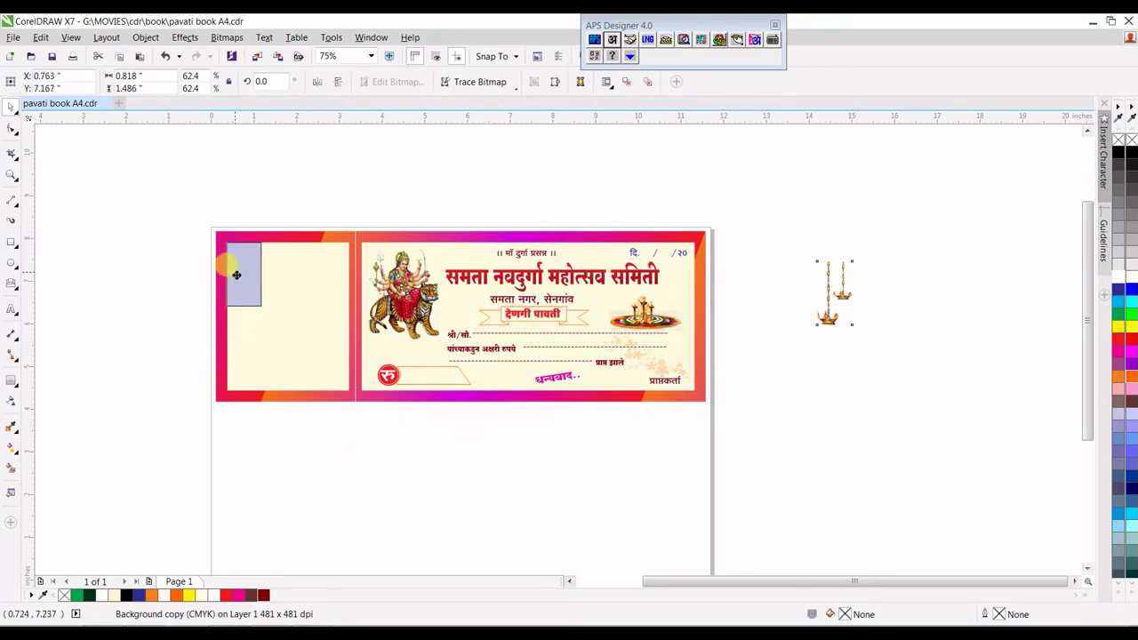
{"action": "scroll", "coordinate": [214, 233], "scroll_direction": "up", "scroll_amount": 4}
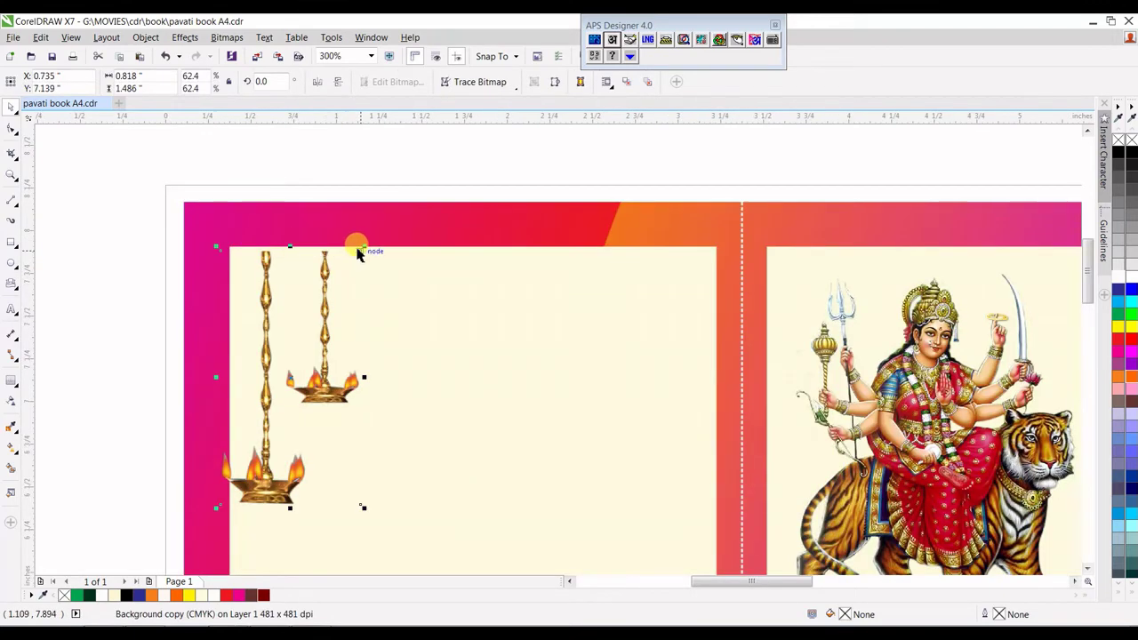
{"action": "mouse_move", "coordinate": [365, 248]}
{"action": "left_mouse_down"}
{"action": "mouse_move", "coordinate": [337, 294]}
{"action": "mouse_move", "coordinate": [301, 277]}
{"action": "left_mouse_up"}
{"action": "scroll", "coordinate": [440, 233], "scroll_direction": "down", "scroll_amount": 2}
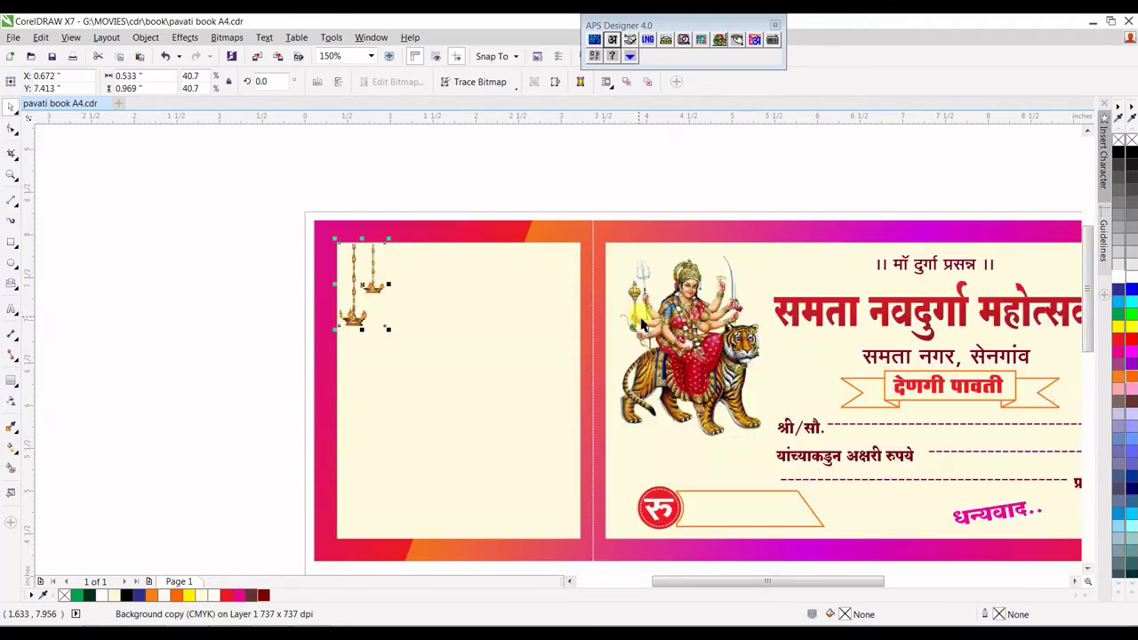
Drop a copy of the Durga image on the stub's top and scale it down.
{"action": "left_click", "coordinate": [683, 327]}
{"action": "left_click_drag", "start_coordinate": [683, 327], "coordinate": [485, 305]}
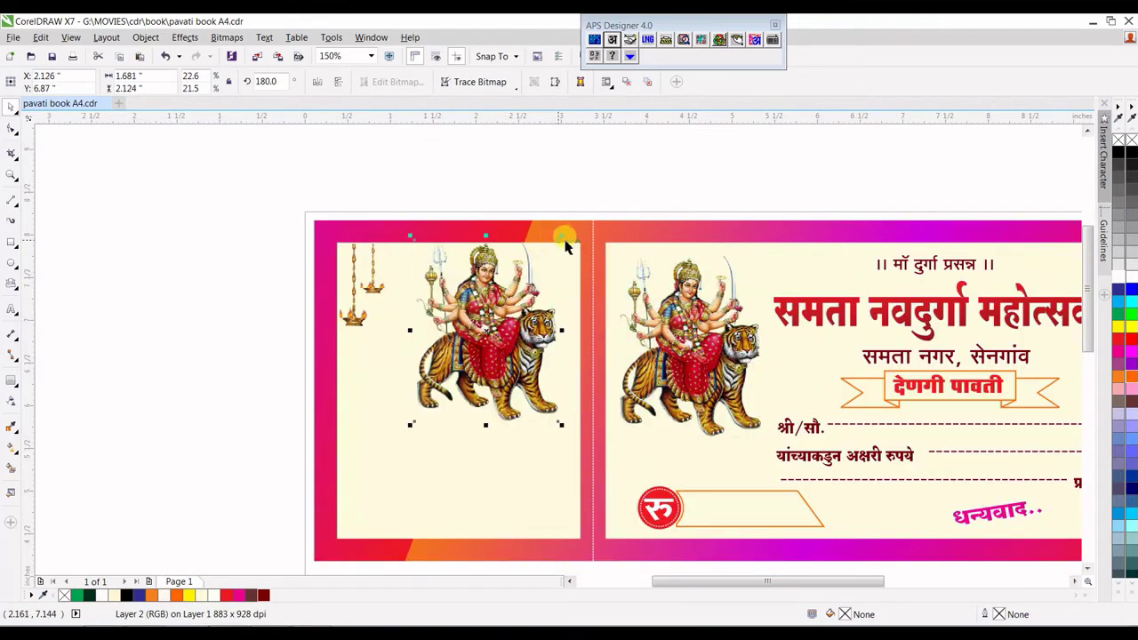
{"action": "left_click_drag", "start_coordinate": [566, 238], "coordinate": [531, 274]}
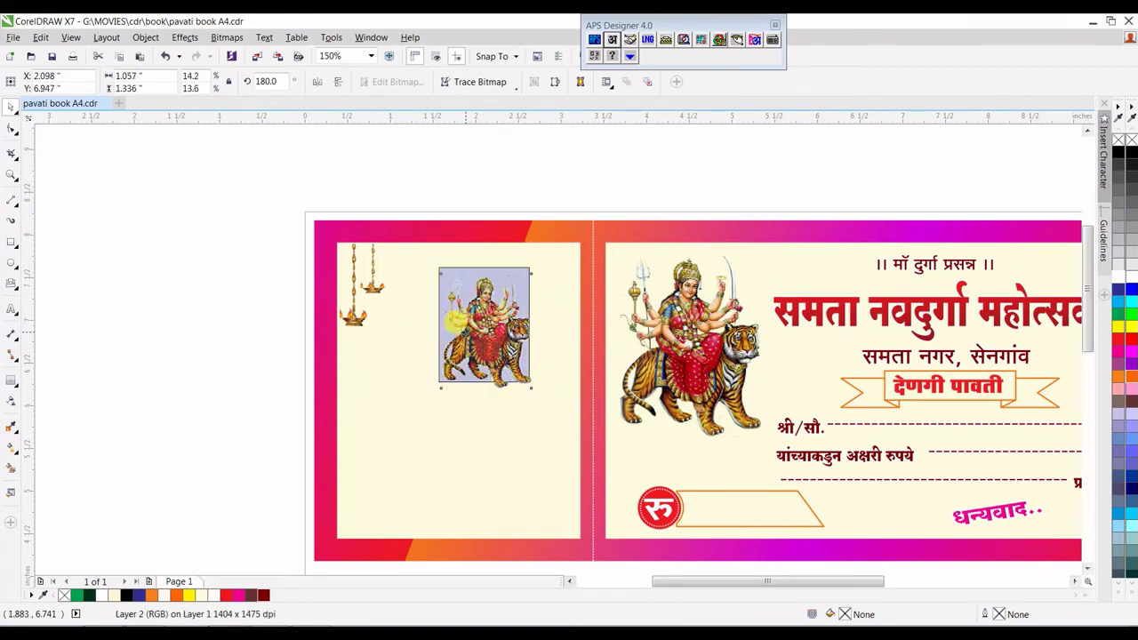
{"action": "left_click_drag", "start_coordinate": [468, 338], "coordinate": [433, 305]}
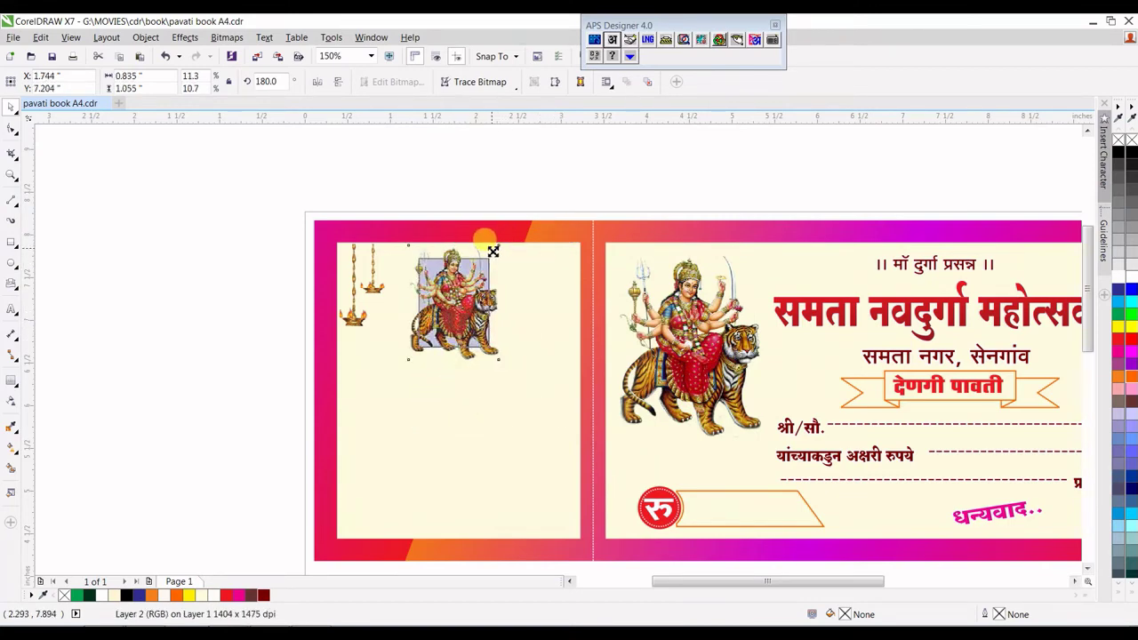
{"action": "left_click_drag", "start_coordinate": [503, 246], "coordinate": [476, 276]}
Copy the blessing line onto the stub under Durga and scale it down.
{"action": "scroll", "coordinate": [477, 276], "scroll_direction": "down", "scroll_amount": 5}
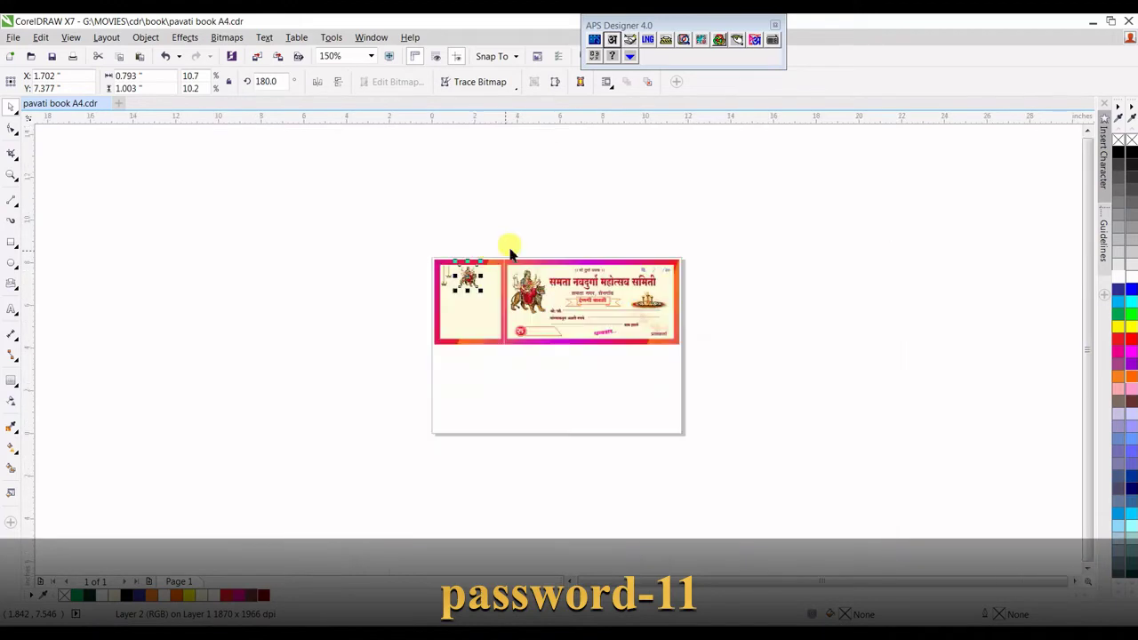
{"action": "left_click", "coordinate": [605, 247]}
{"action": "mouse_move", "coordinate": [578, 298]}
{"action": "left_mouse_down"}
{"action": "mouse_move", "coordinate": [449, 300]}
{"action": "mouse_move", "coordinate": [341, 340]}
{"action": "left_mouse_up"}
{"action": "scroll", "coordinate": [311, 337], "scroll_direction": "up", "scroll_amount": 3}
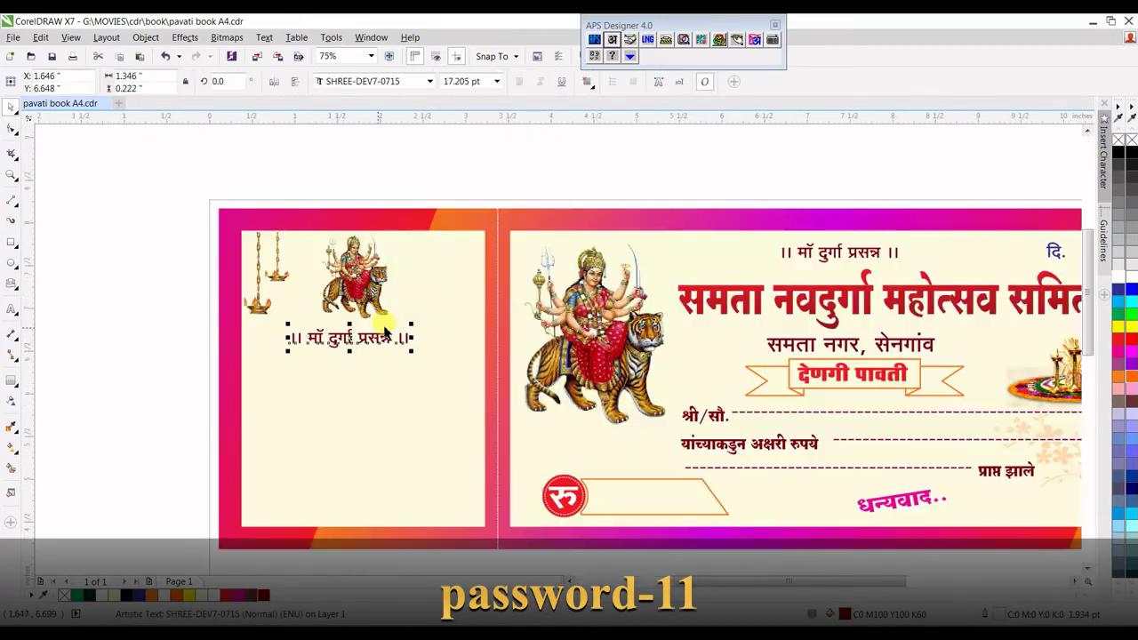
{"action": "left_click_drag", "start_coordinate": [418, 325], "coordinate": [377, 332]}
Copy the date line into the stub and shrink it.
{"action": "scroll", "coordinate": [469, 261], "scroll_direction": "down", "scroll_amount": 3}
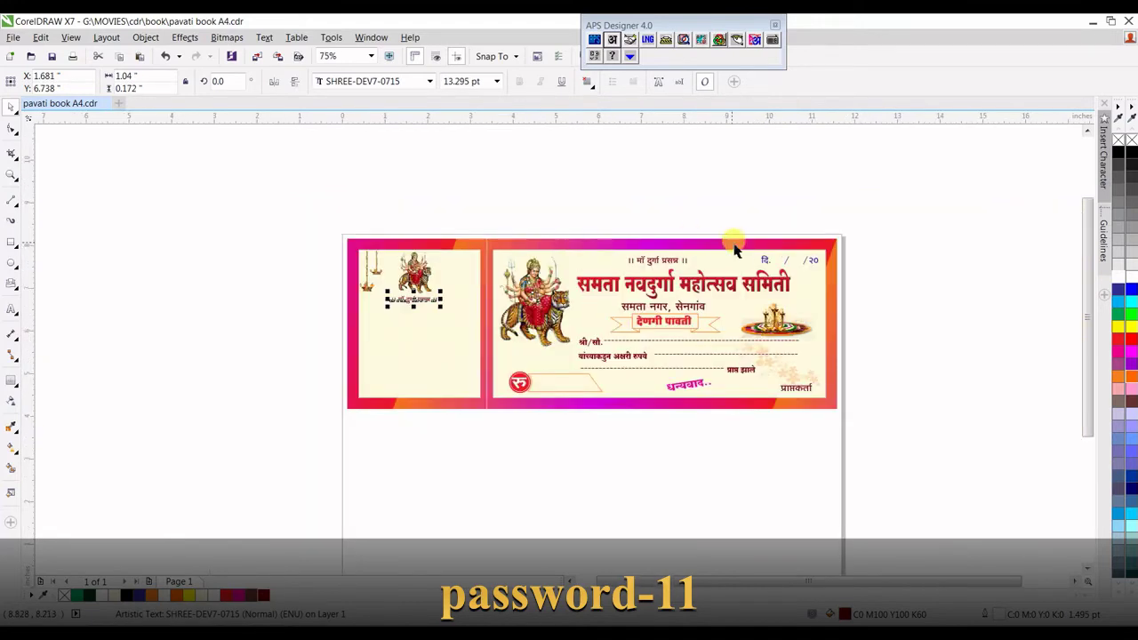
{"action": "left_click", "coordinate": [732, 249]}
{"action": "left_click_drag", "start_coordinate": [580, 266], "coordinate": [453, 271]}
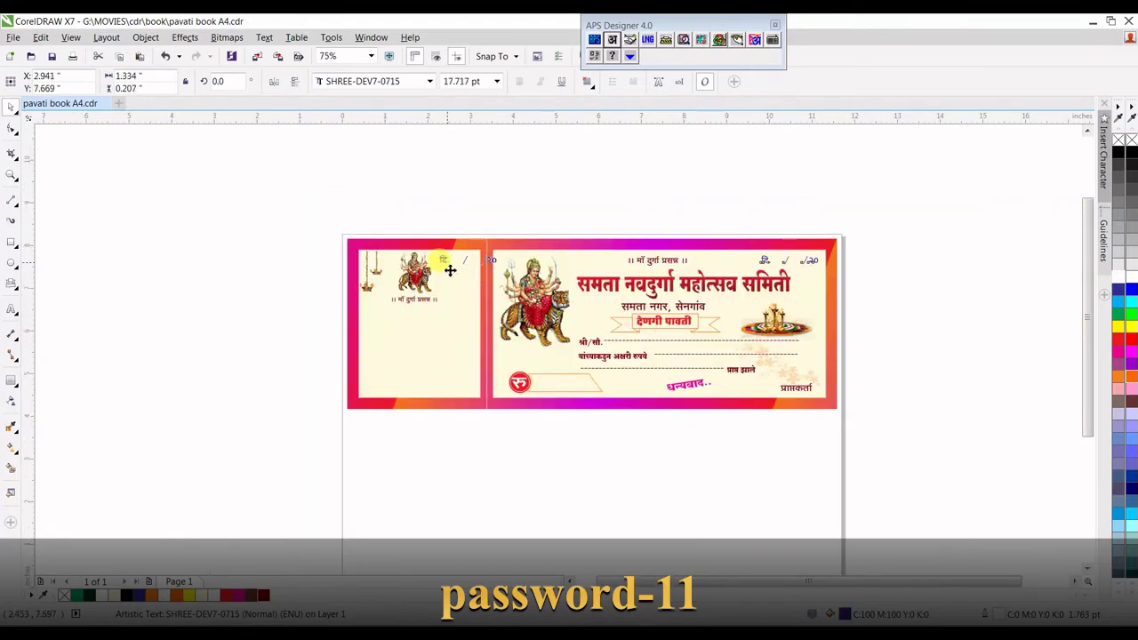
{"action": "scroll", "coordinate": [449, 242], "scroll_direction": "up", "scroll_amount": 2}
{"action": "left_click_drag", "start_coordinate": [543, 264], "coordinate": [496, 281]}
Drop a copy of the committee title onto the stub, keeping the original, and shrink it to fit.
{"action": "scroll", "coordinate": [495, 285], "scroll_direction": "up", "scroll_amount": 2}
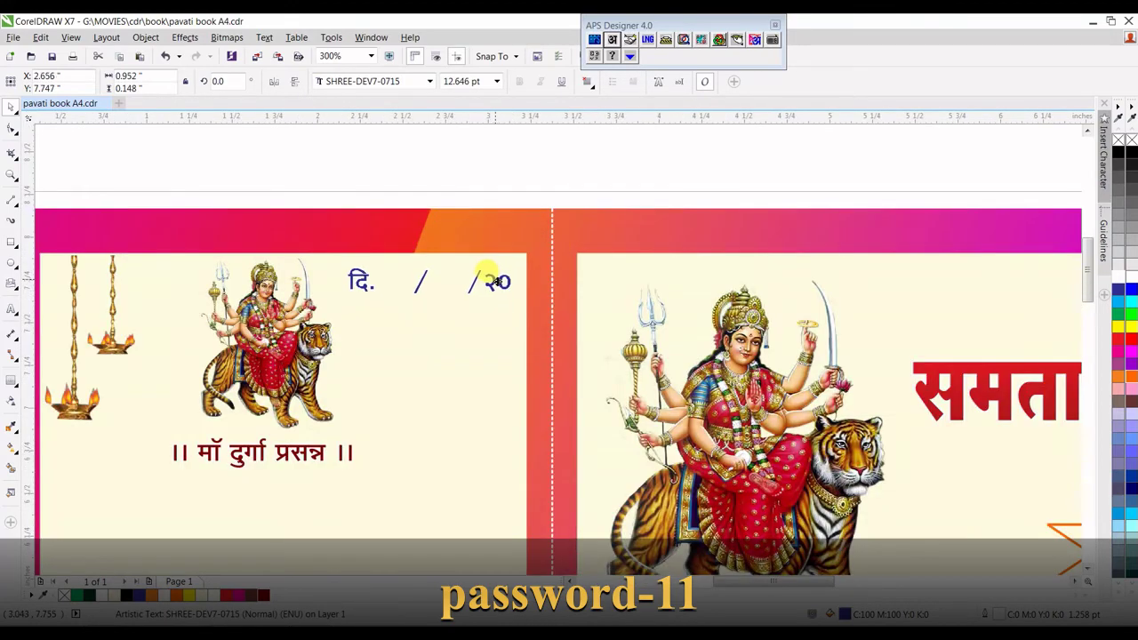
{"action": "scroll", "coordinate": [516, 203], "scroll_direction": "down", "scroll_amount": 4}
{"action": "left_click", "coordinate": [554, 177]}
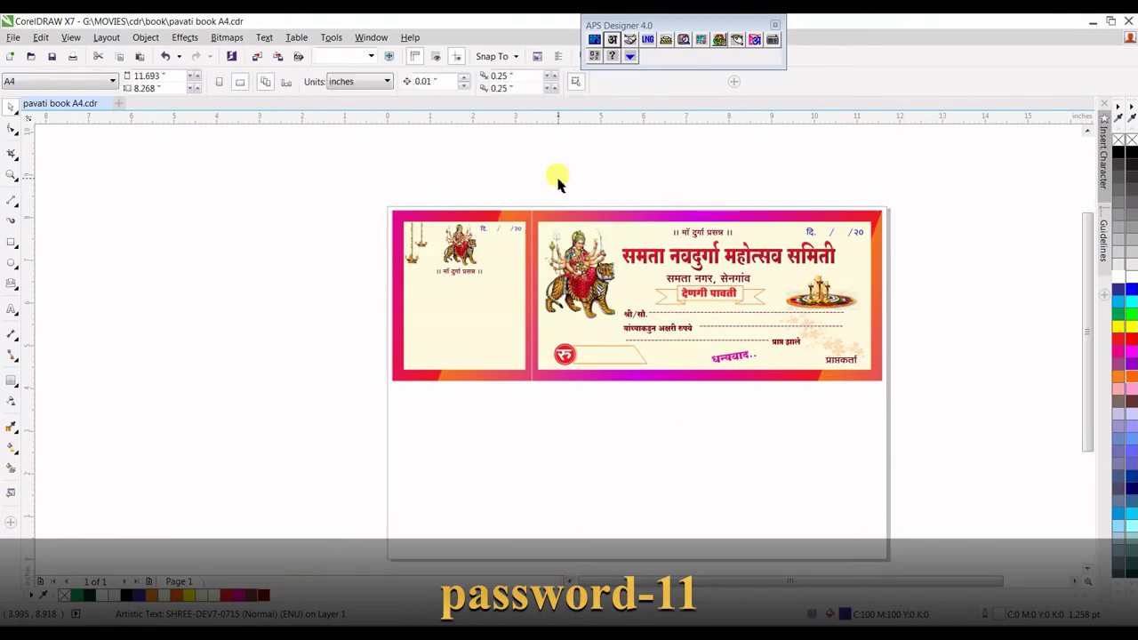
{"action": "scroll", "coordinate": [452, 226], "scroll_direction": "up", "scroll_amount": 2}
{"action": "left_click_drag", "start_coordinate": [860, 289], "coordinate": [349, 363]}
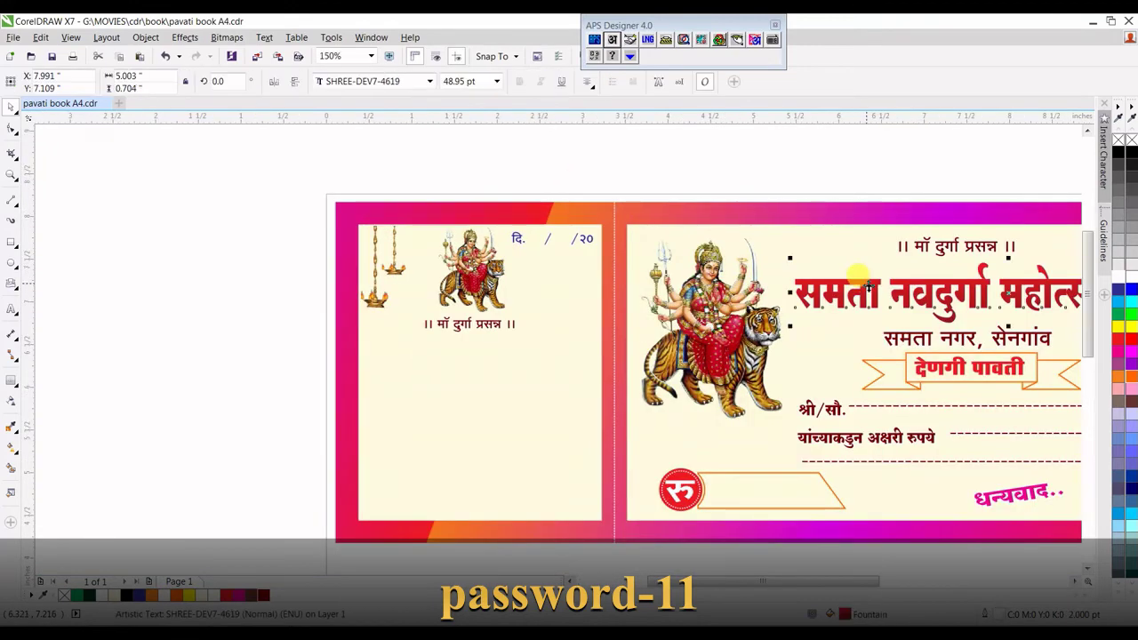
{"action": "right_click", "coordinate": [350, 362]}
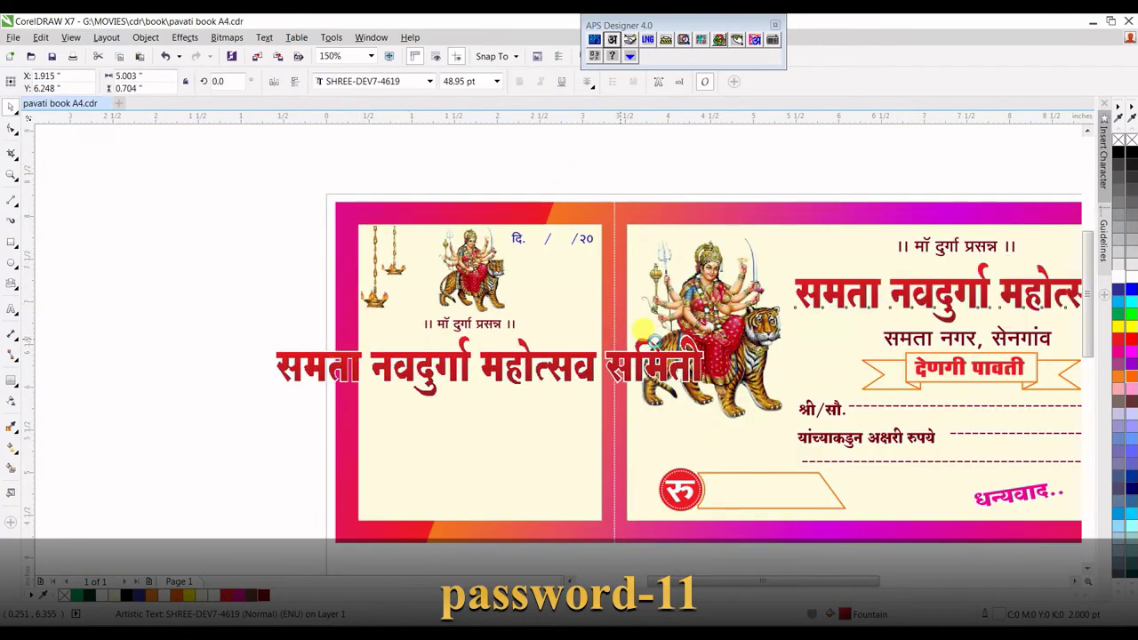
{"action": "mouse_move", "coordinate": [699, 330]}
{"action": "left_mouse_down"}
{"action": "mouse_move", "coordinate": [560, 345]}
{"action": "mouse_move", "coordinate": [573, 352]}
{"action": "mouse_move", "coordinate": [557, 333]}
{"action": "left_mouse_up"}
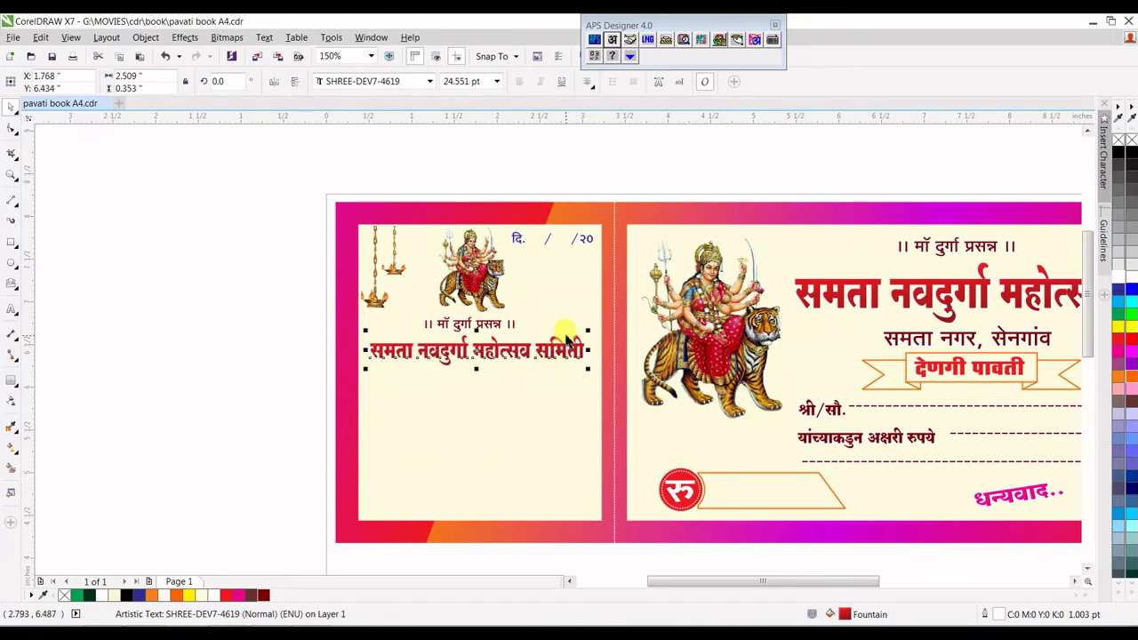
Shrink the stub's address line.
{"action": "scroll", "coordinate": [574, 311], "scroll_direction": "down", "scroll_amount": 3}
{"action": "left_click", "coordinate": [769, 326]}
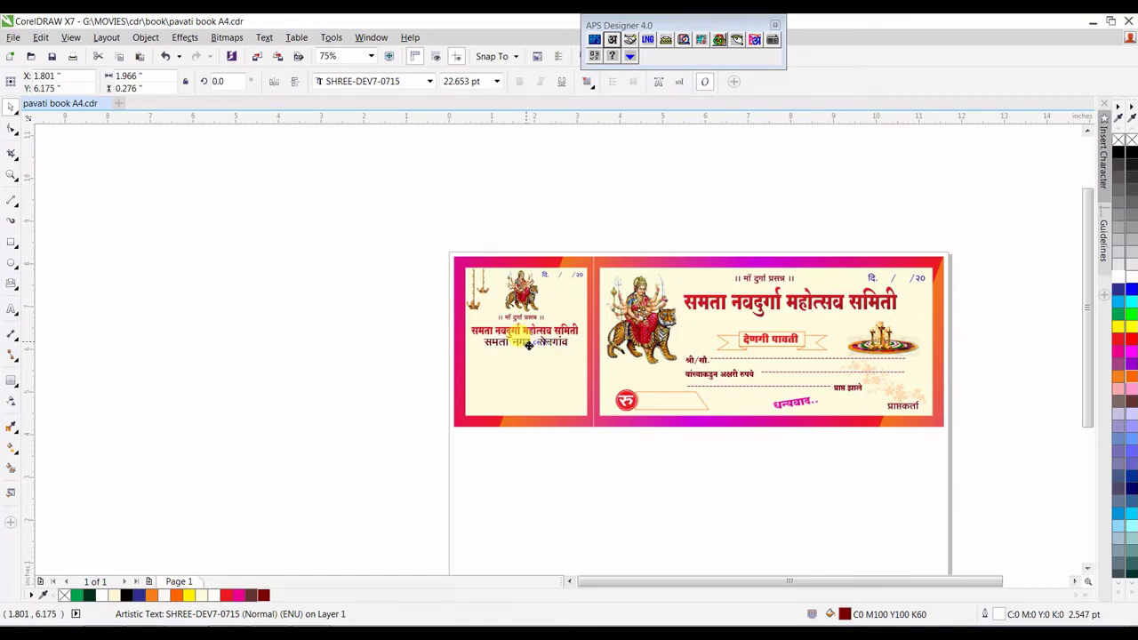
{"action": "scroll", "coordinate": [527, 345], "scroll_direction": "up", "scroll_amount": 3}
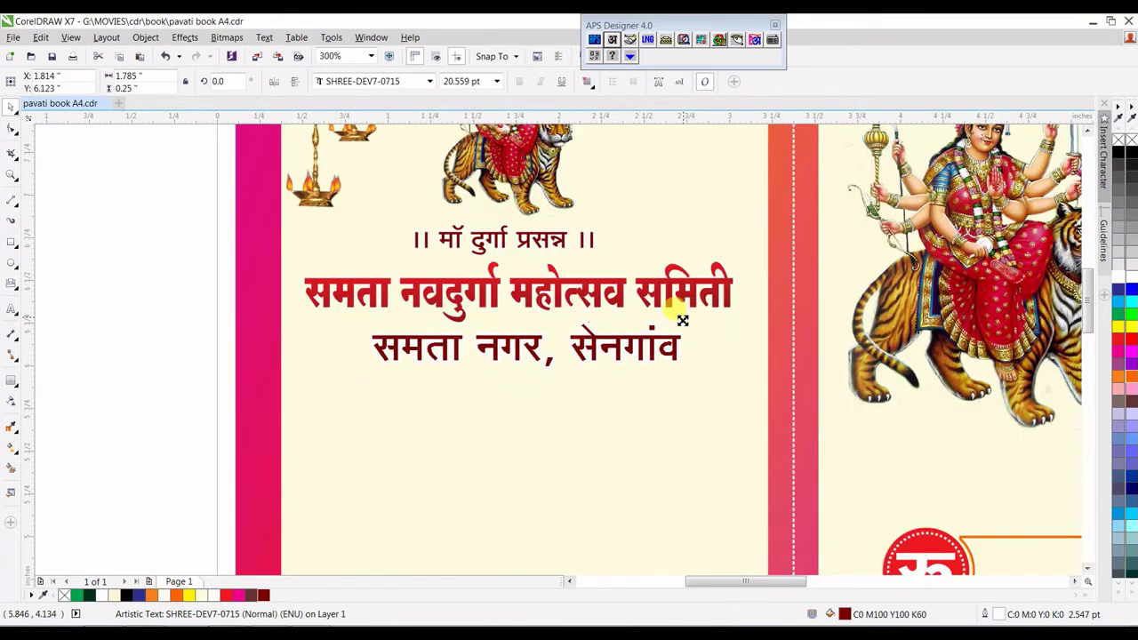
{"action": "left_click_drag", "start_coordinate": [693, 326], "coordinate": [660, 324]}
Copy the देणगी पावती heading and its ribbon banner onto the stub.
{"action": "scroll", "coordinate": [475, 325], "scroll_direction": "down", "scroll_amount": 2}
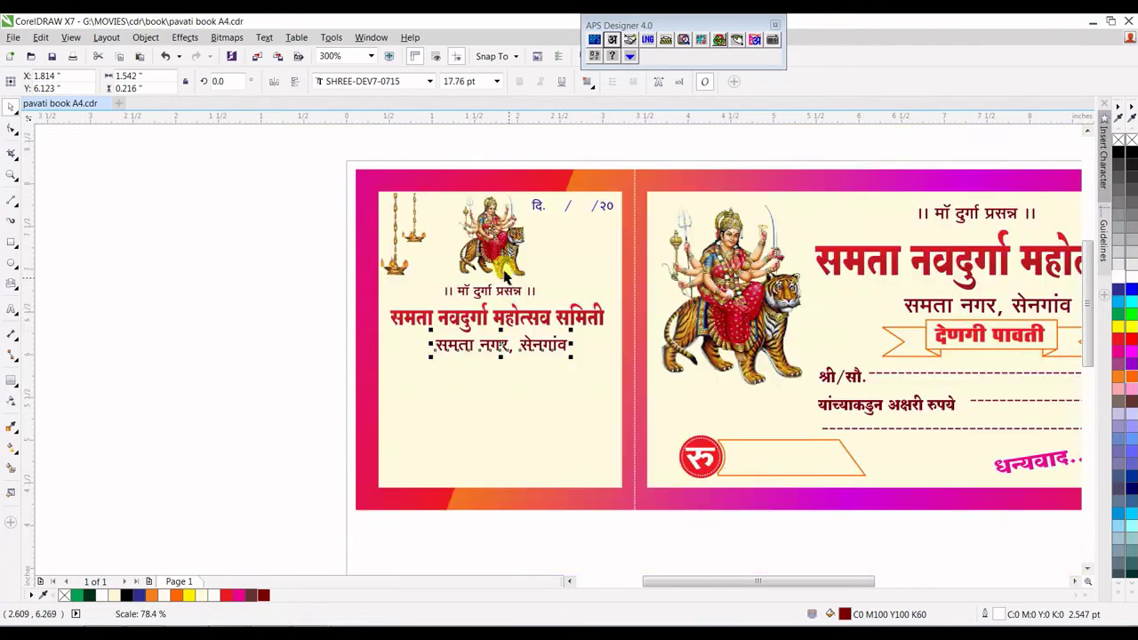
{"action": "scroll", "coordinate": [493, 295], "scroll_direction": "down", "scroll_amount": 2}
{"action": "left_click", "coordinate": [766, 317]}
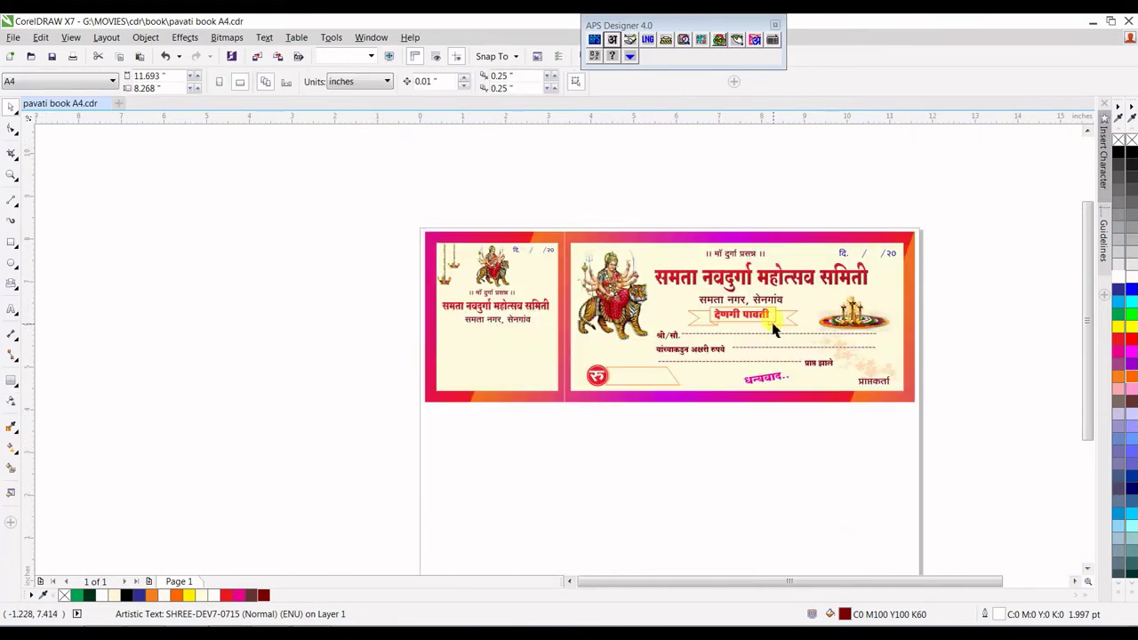
{"action": "left_click", "coordinate": [794, 320], "text": "shift"}
{"action": "mouse_move", "coordinate": [782, 311]}
{"action": "left_mouse_down"}
{"action": "mouse_move", "coordinate": [542, 341]}
{"action": "mouse_move", "coordinate": [594, 336]}
{"action": "left_mouse_up"}
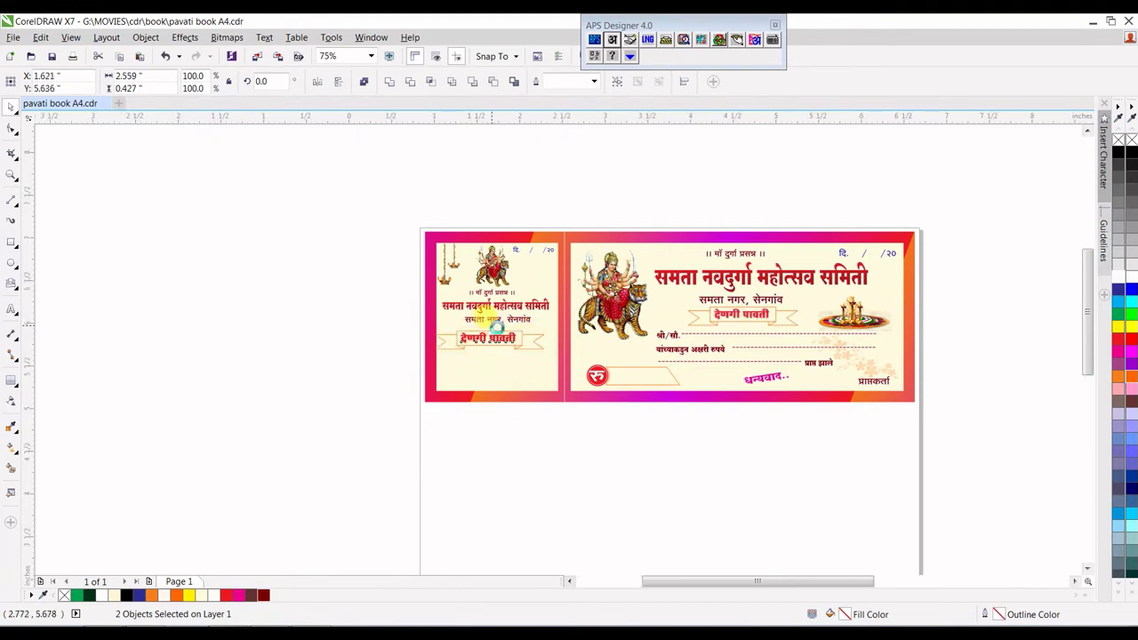
Shrink the stub's banner to about 89% and make its Durga image slightly smaller.
{"action": "scroll", "coordinate": [596, 336], "scroll_direction": "up", "scroll_amount": 1}
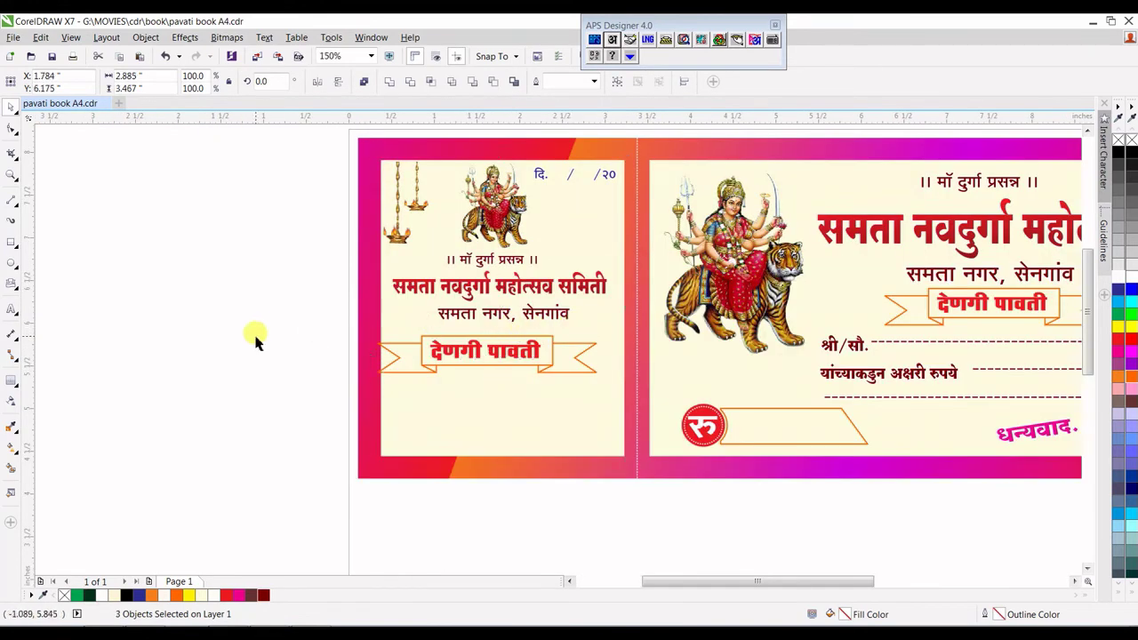
{"action": "left_click_drag", "start_coordinate": [267, 319], "coordinate": [587, 375]}
{"action": "left_click_drag", "start_coordinate": [599, 329], "coordinate": [532, 338]}
{"action": "left_click", "coordinate": [507, 200]}
{"action": "scroll", "coordinate": [513, 147], "scroll_direction": "up", "scroll_amount": 1}
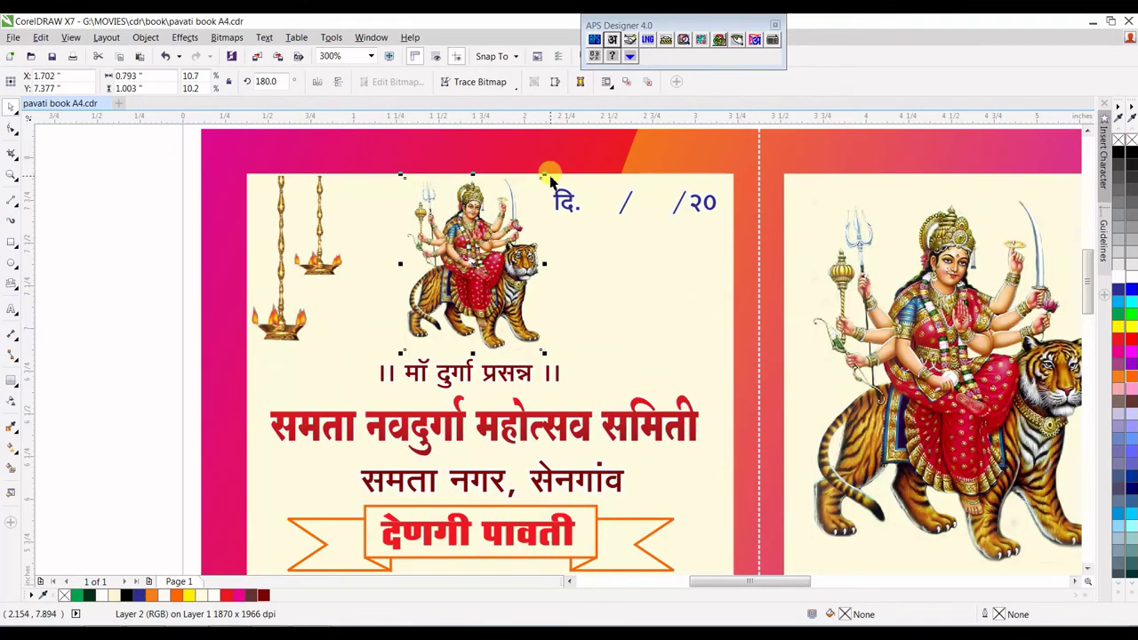
{"action": "mouse_move", "coordinate": [549, 178]}
{"action": "left_mouse_down"}
{"action": "mouse_move", "coordinate": [495, 211]}
{"action": "mouse_move", "coordinate": [531, 183]}
{"action": "mouse_move", "coordinate": [520, 195]}
{"action": "left_mouse_up"}
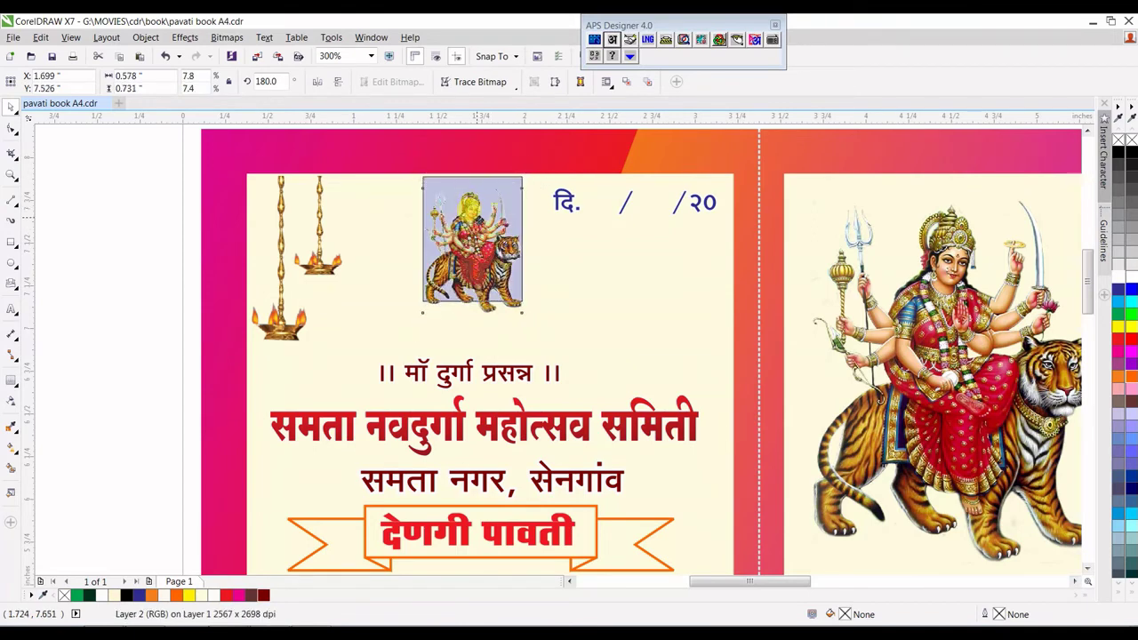
Move the stub's titles and ribbon block up slightly beneath the image.
{"action": "scroll", "coordinate": [486, 220], "scroll_direction": "down", "scroll_amount": 1}
{"action": "left_click", "coordinate": [307, 283]}
{"action": "left_click_drag", "start_coordinate": [368, 278], "coordinate": [608, 425]}
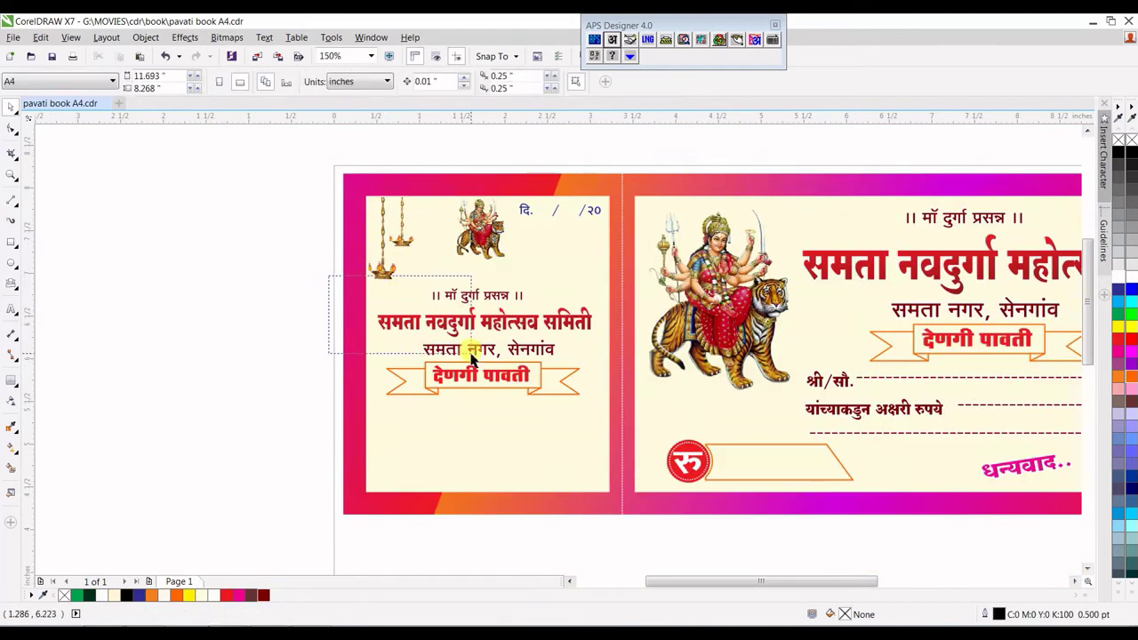
{"action": "left_click_drag", "start_coordinate": [501, 303], "coordinate": [505, 279]}
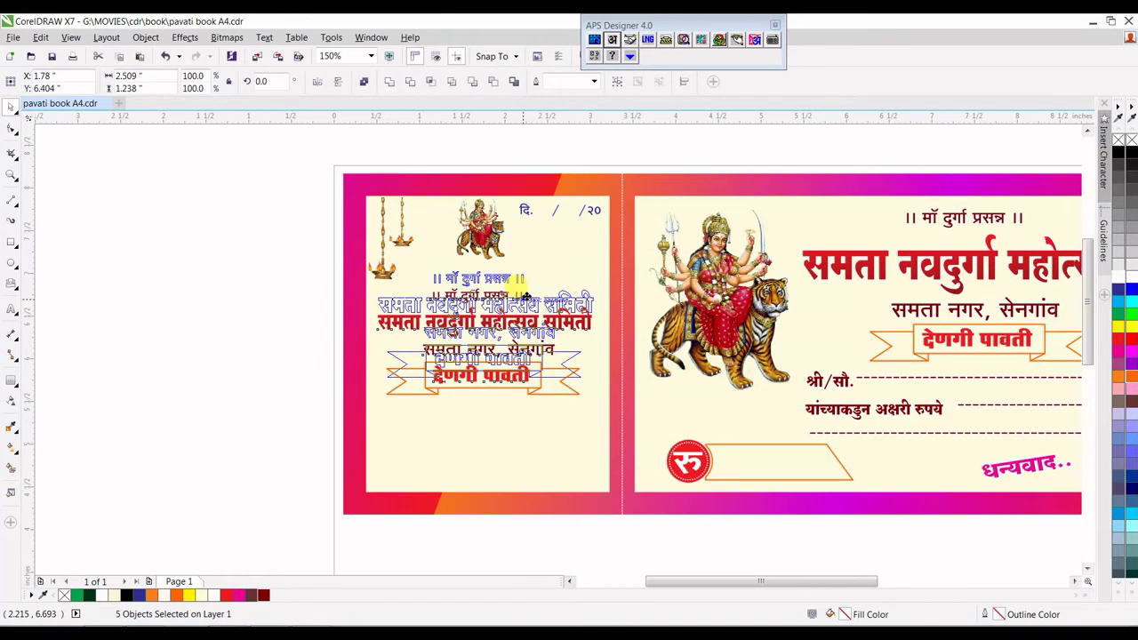
{"action": "scroll", "coordinate": [505, 279], "scroll_direction": "up", "scroll_amount": 1}
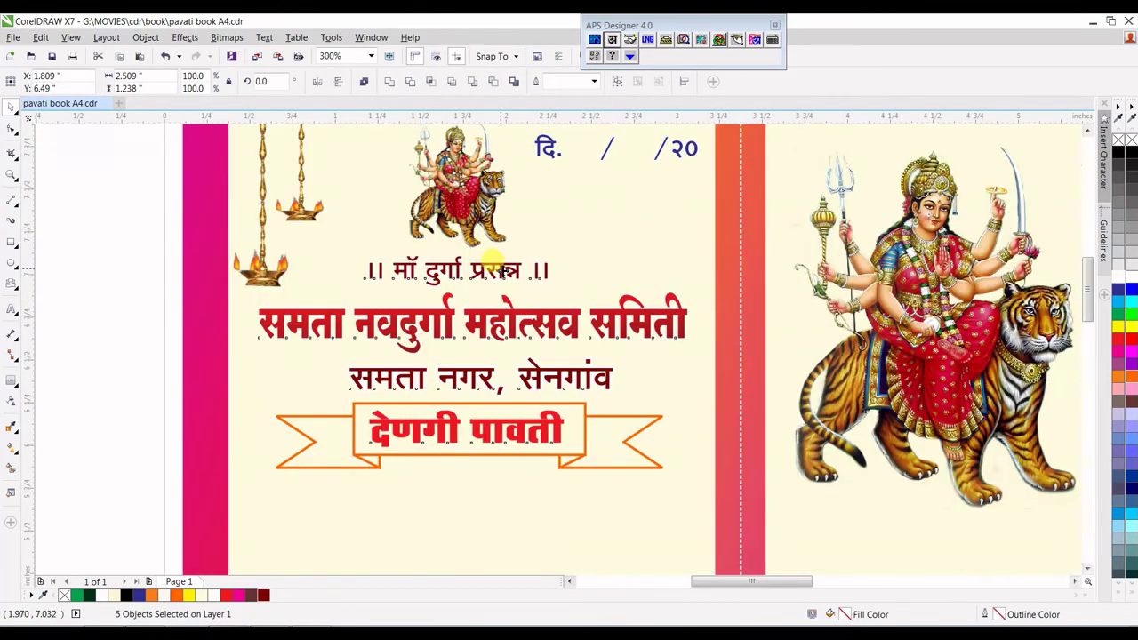
{"action": "scroll", "coordinate": [271, 329], "scroll_direction": "down", "scroll_amount": 1}
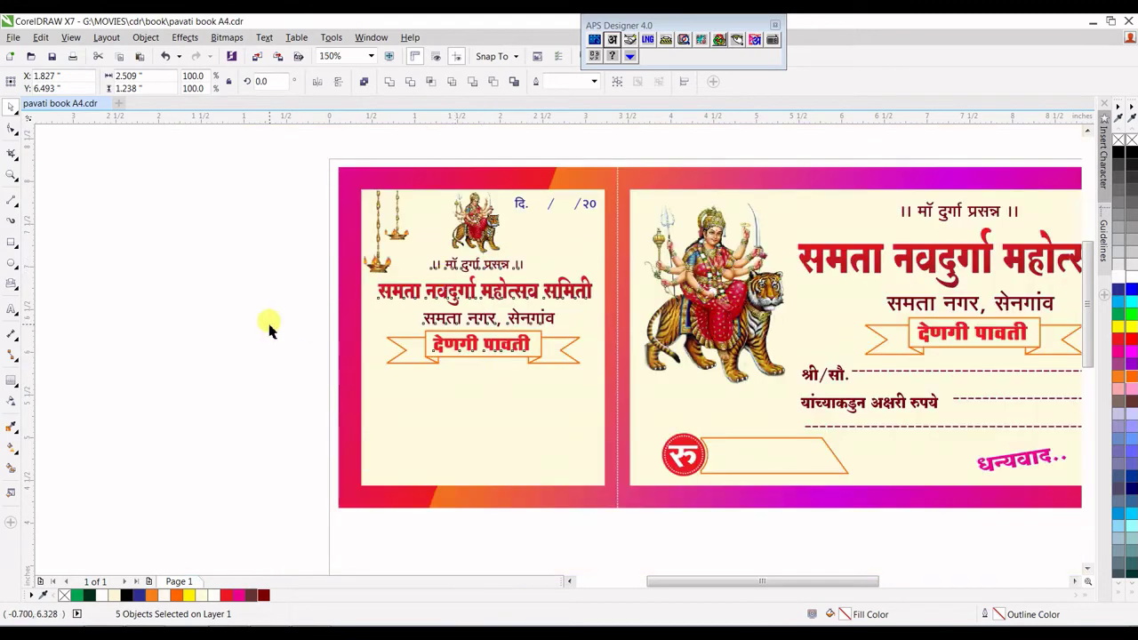
{"action": "left_click", "coordinate": [271, 329]}
{"action": "scroll", "coordinate": [391, 331], "scroll_direction": "down", "scroll_amount": 1}
Copy the श्री/सौ. label and its dotted line into the stub.
{"action": "left_click", "coordinate": [610, 355]}
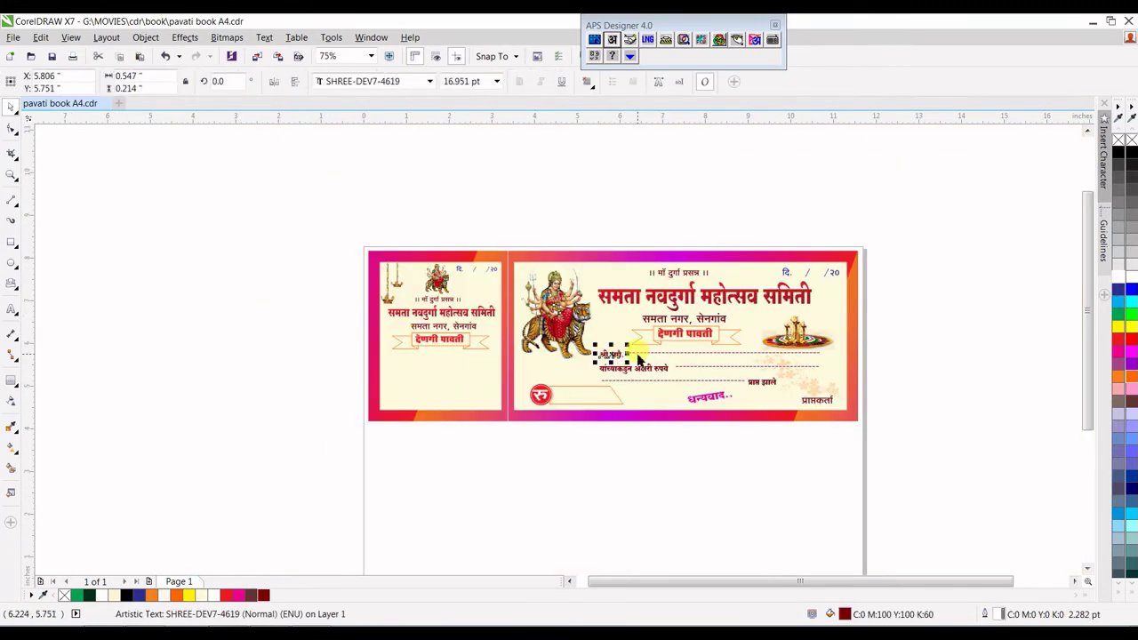
{"action": "left_click", "coordinate": [646, 358], "text": "shift"}
{"action": "left_click_drag", "start_coordinate": [647, 357], "coordinate": [435, 363]}
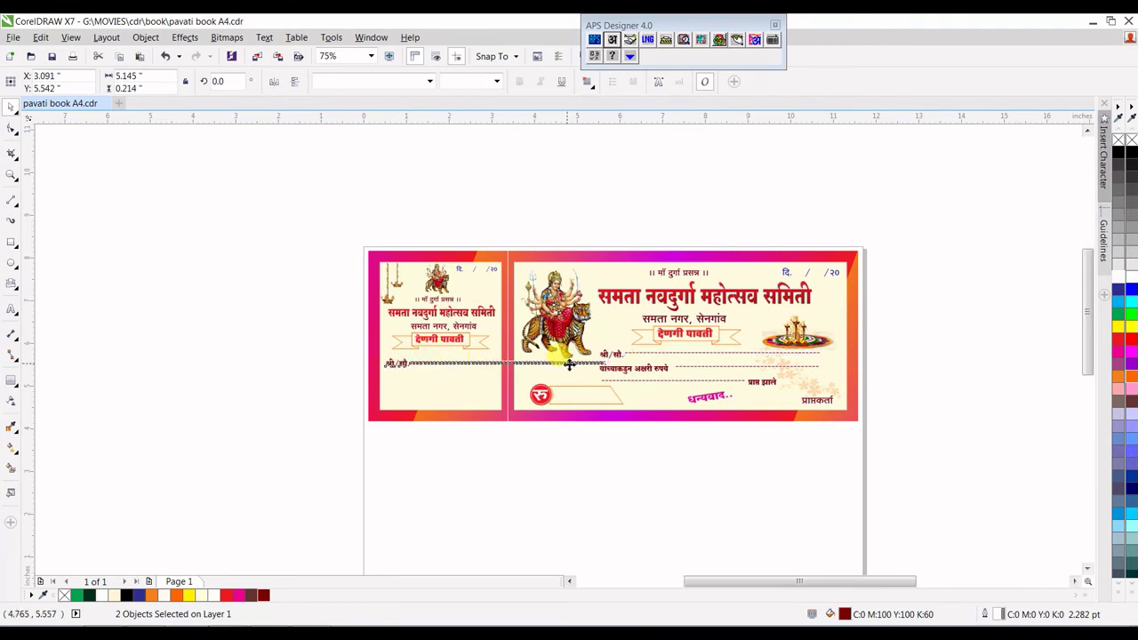
{"action": "scroll", "coordinate": [565, 359], "scroll_direction": "up", "scroll_amount": 1}
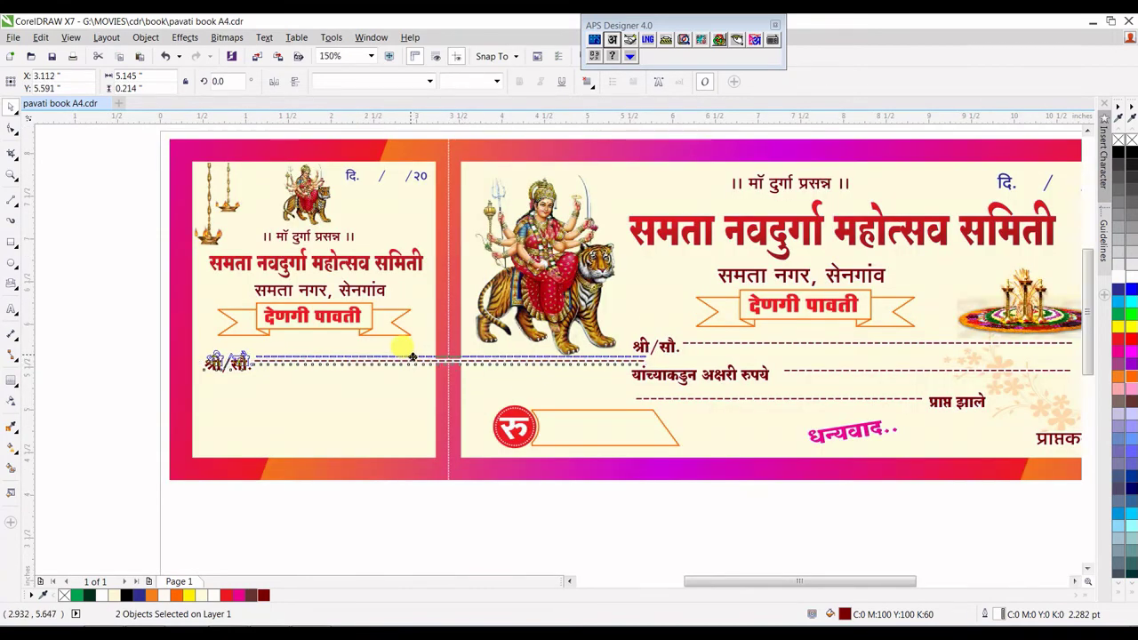
{"action": "key", "text": "F3"}
{"action": "scroll", "coordinate": [415, 334], "scroll_direction": "up", "scroll_amount": 1}
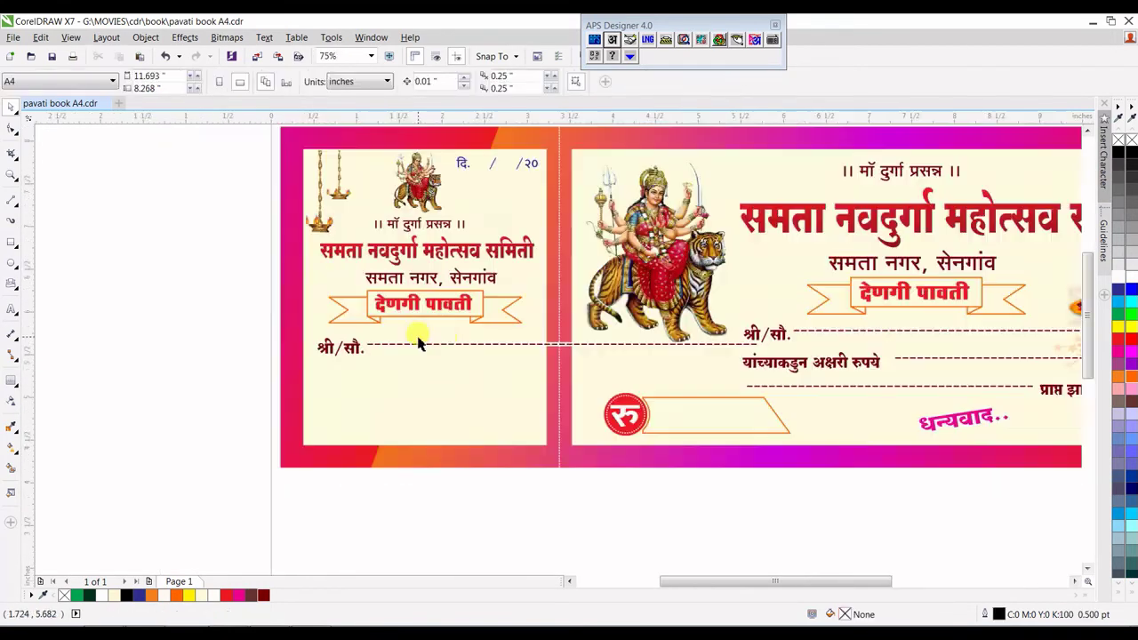
Trim the excess dashes off the stub's dotted line so it fits.
{"action": "left_click", "coordinate": [469, 345]}
{"action": "left_click", "coordinate": [537, 347]}
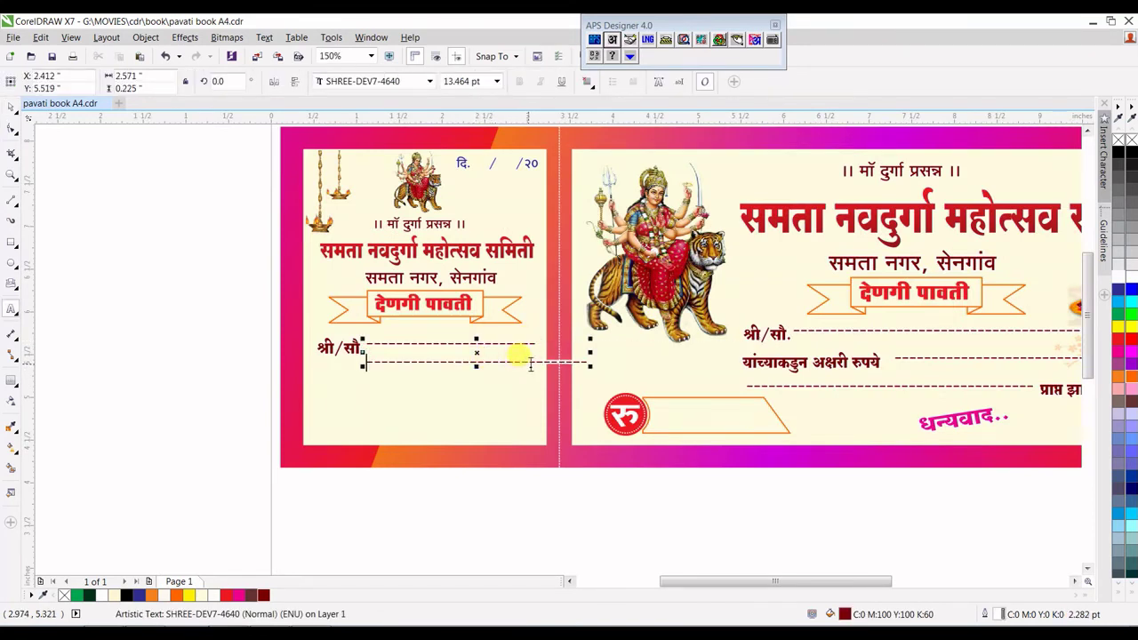
{"action": "key", "text": "Return"}
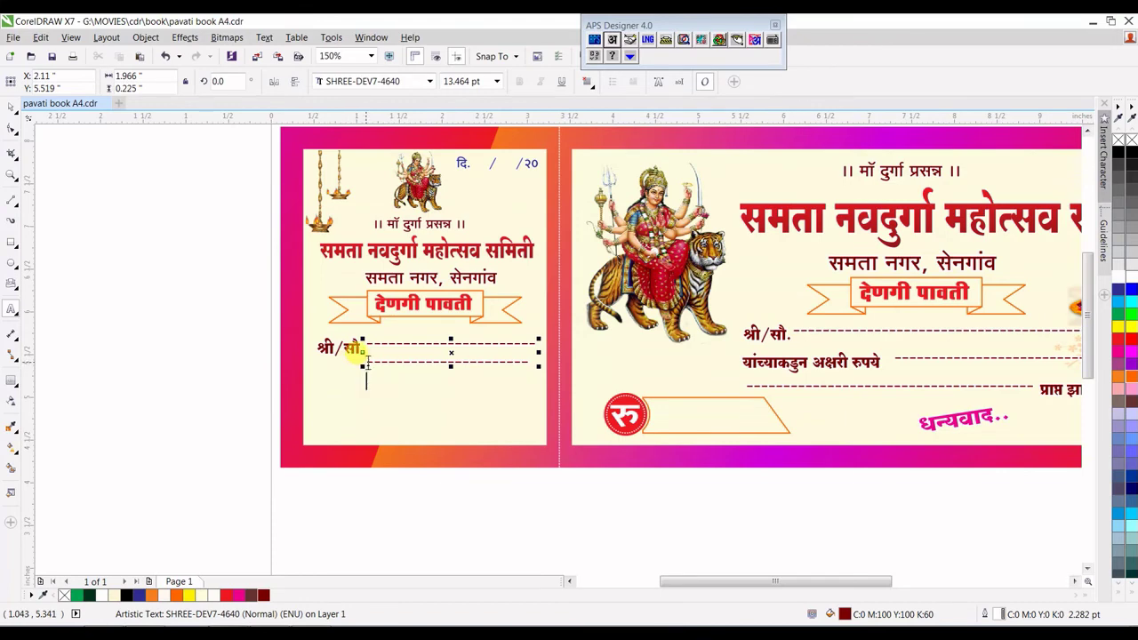
{"action": "scroll", "coordinate": [365, 354], "scroll_direction": "up", "scroll_amount": 1}
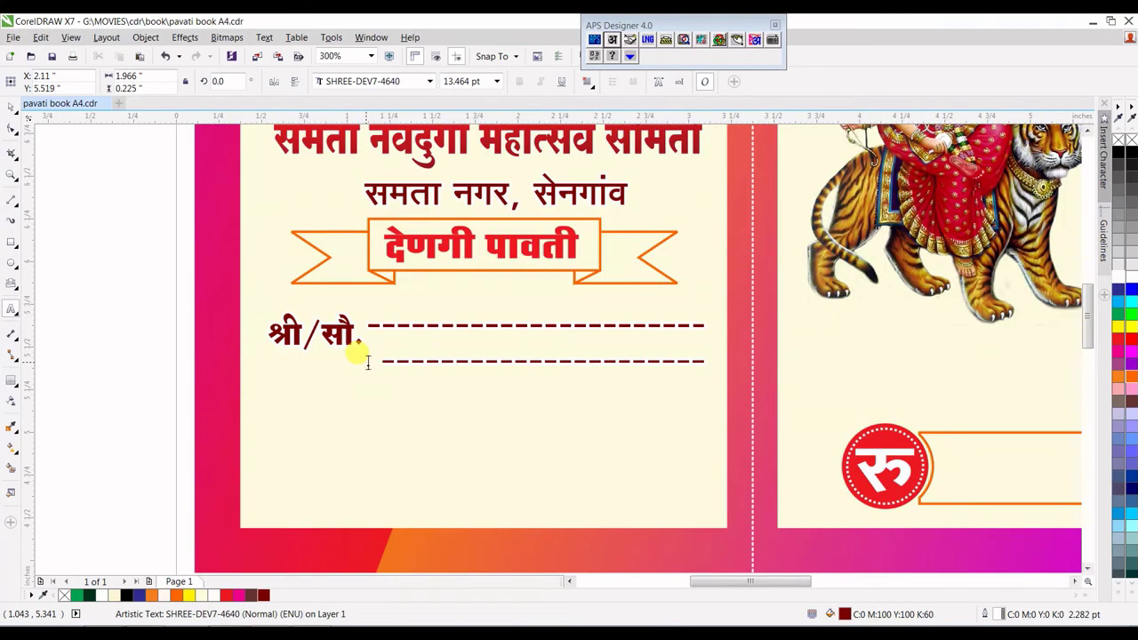
{"action": "scroll", "coordinate": [356, 306], "scroll_direction": "down", "scroll_amount": 1}
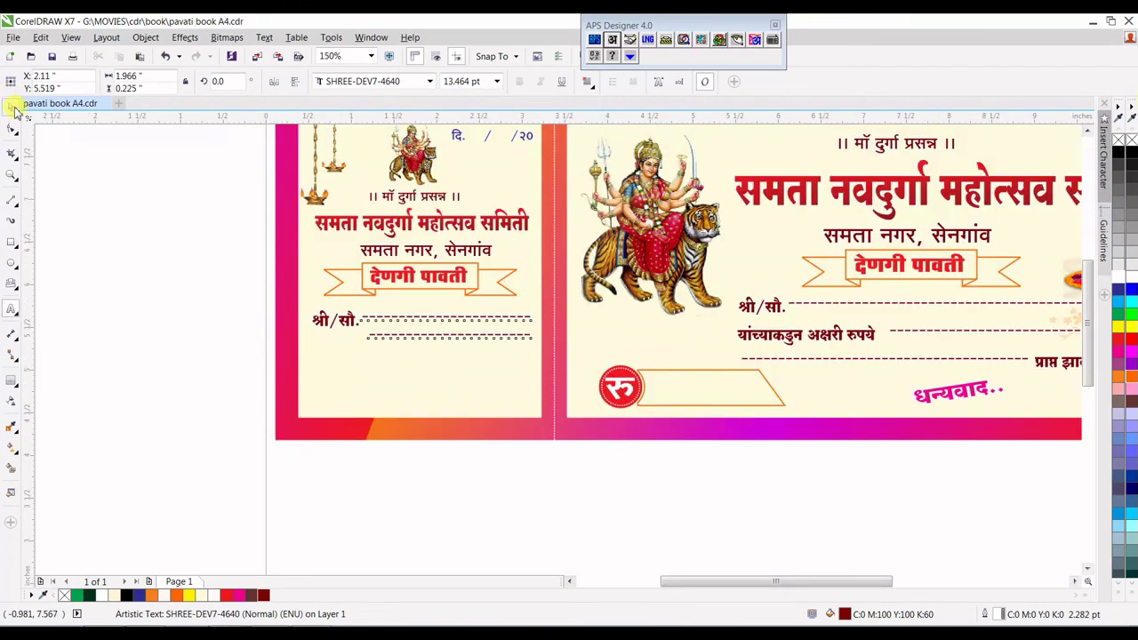
{"action": "key", "text": "Escape"}
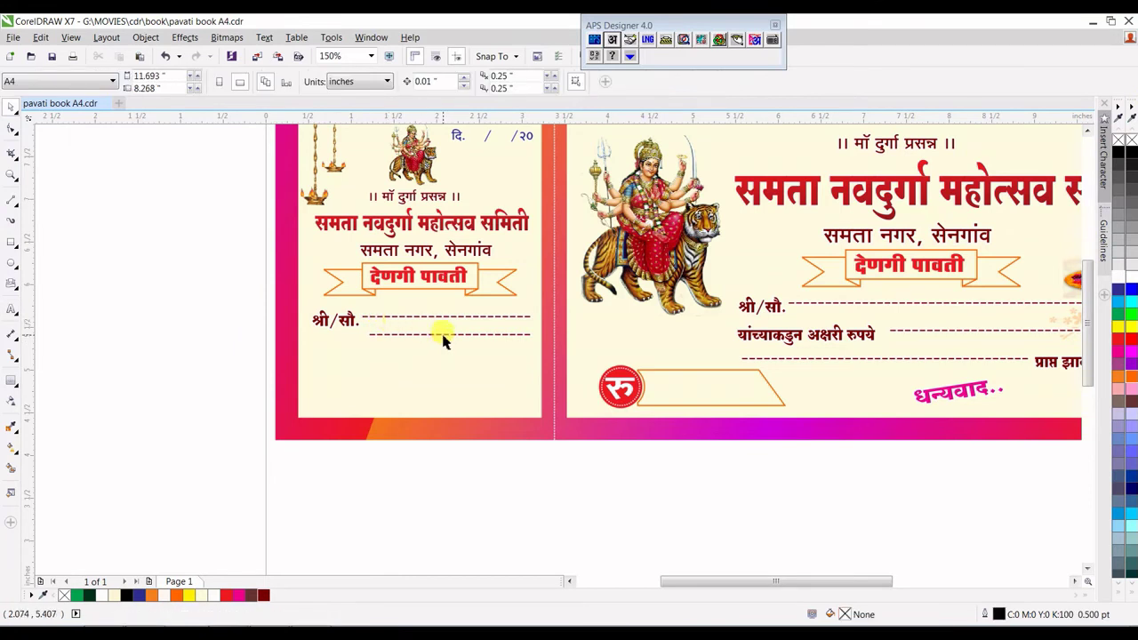
Duplicate the dotted-line text below itself and delete the copy's extra line.
{"action": "left_click_drag", "start_coordinate": [444, 341], "coordinate": [451, 363]}
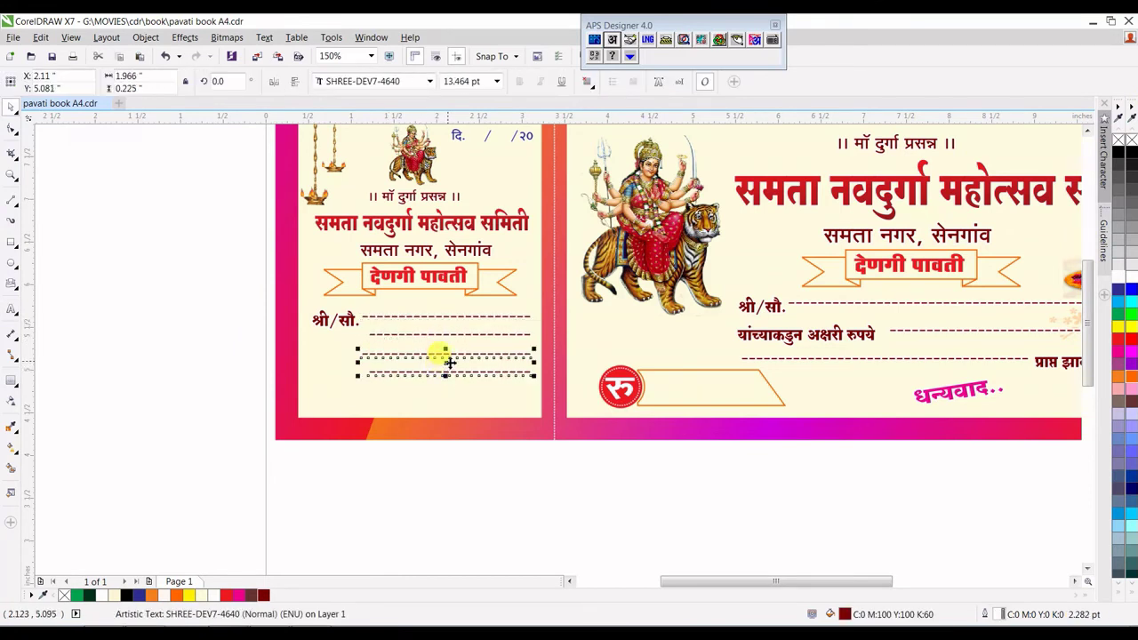
{"action": "double_click", "coordinate": [452, 357]}
{"action": "left_click_drag", "start_coordinate": [533, 378], "coordinate": [315, 374]}
{"action": "key", "text": "Delete"}
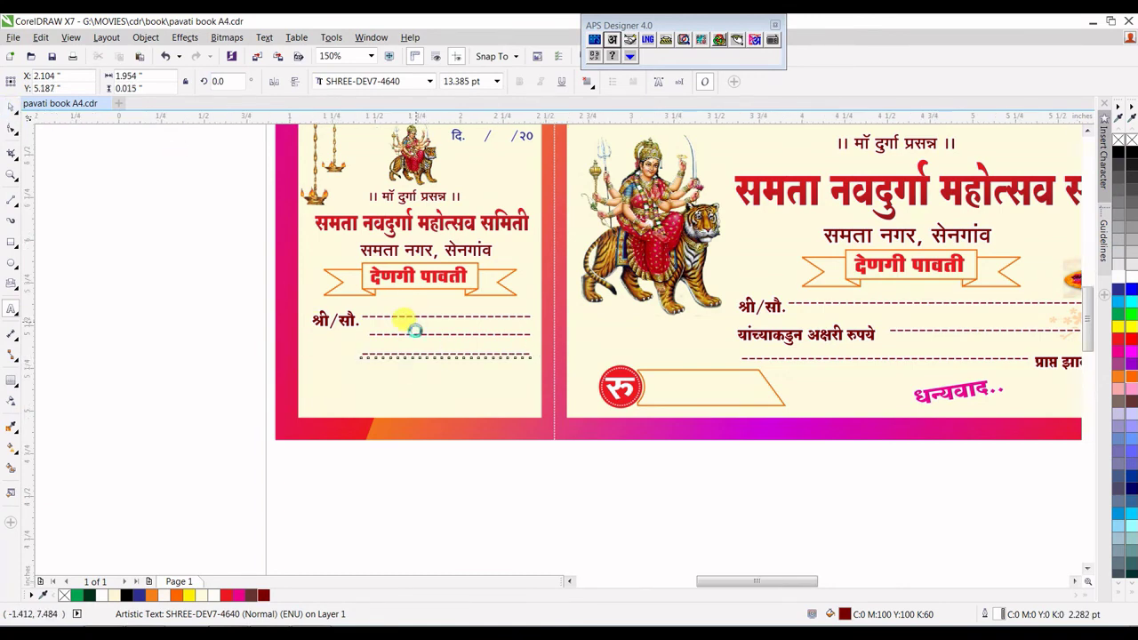
Align the third dotted line, then copy the rupee badge and amount box onto the stub.
{"action": "scroll", "coordinate": [406, 326], "scroll_direction": "up", "scroll_amount": 2}
{"action": "left_click", "coordinate": [459, 381]}
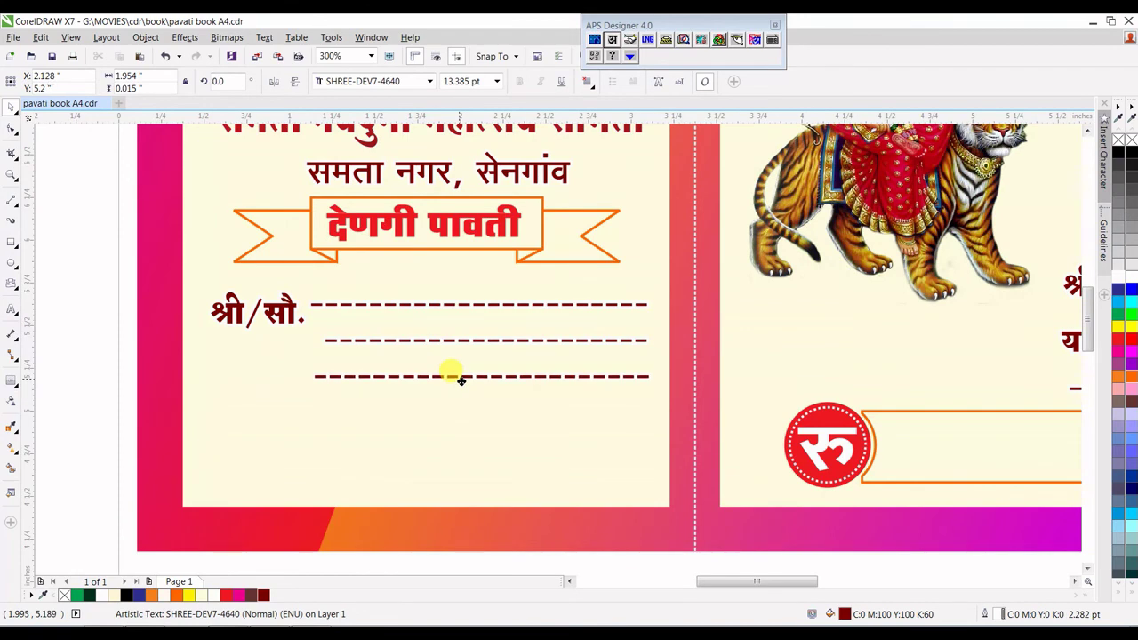
{"action": "double_click", "coordinate": [459, 381]}
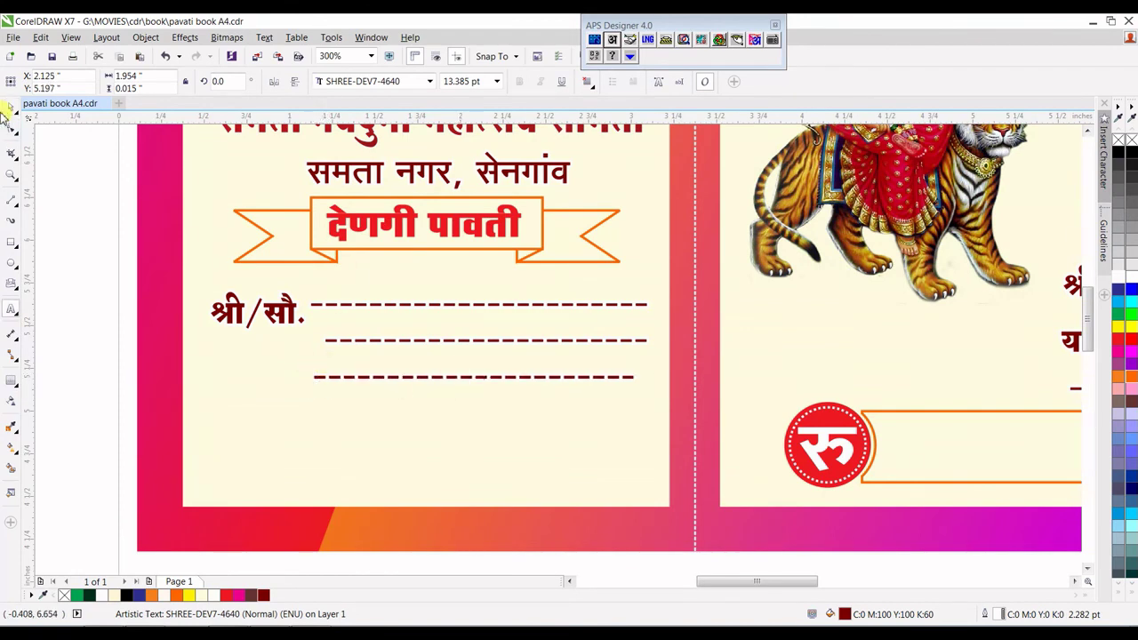
{"action": "left_click_drag", "start_coordinate": [620, 382], "coordinate": [637, 378]}
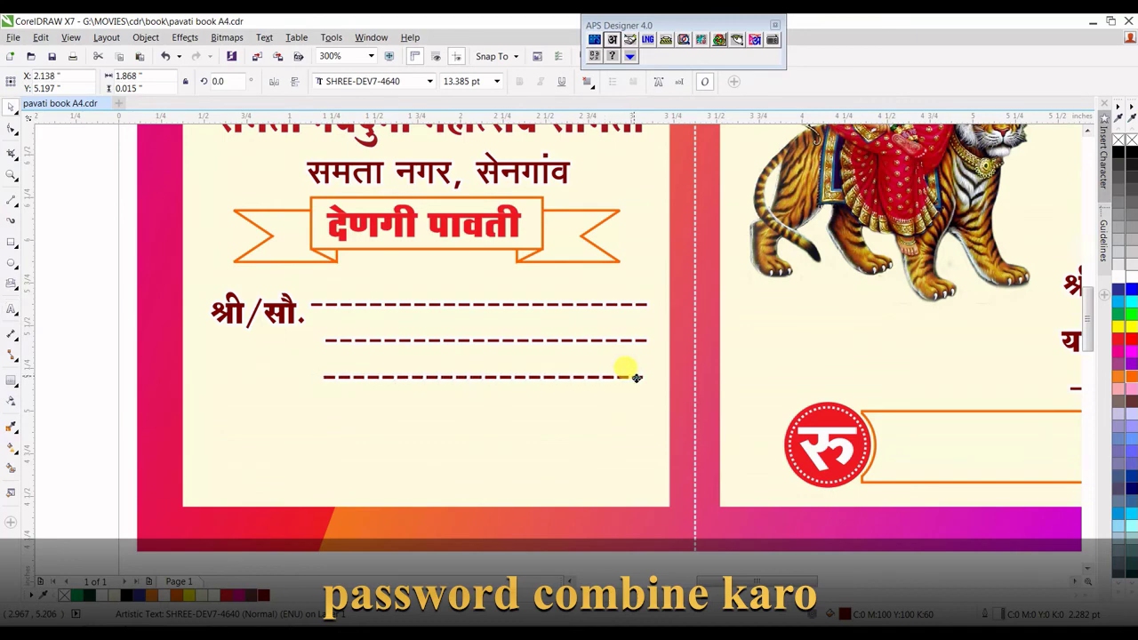
{"action": "scroll", "coordinate": [542, 254], "scroll_direction": "down", "scroll_amount": 2}
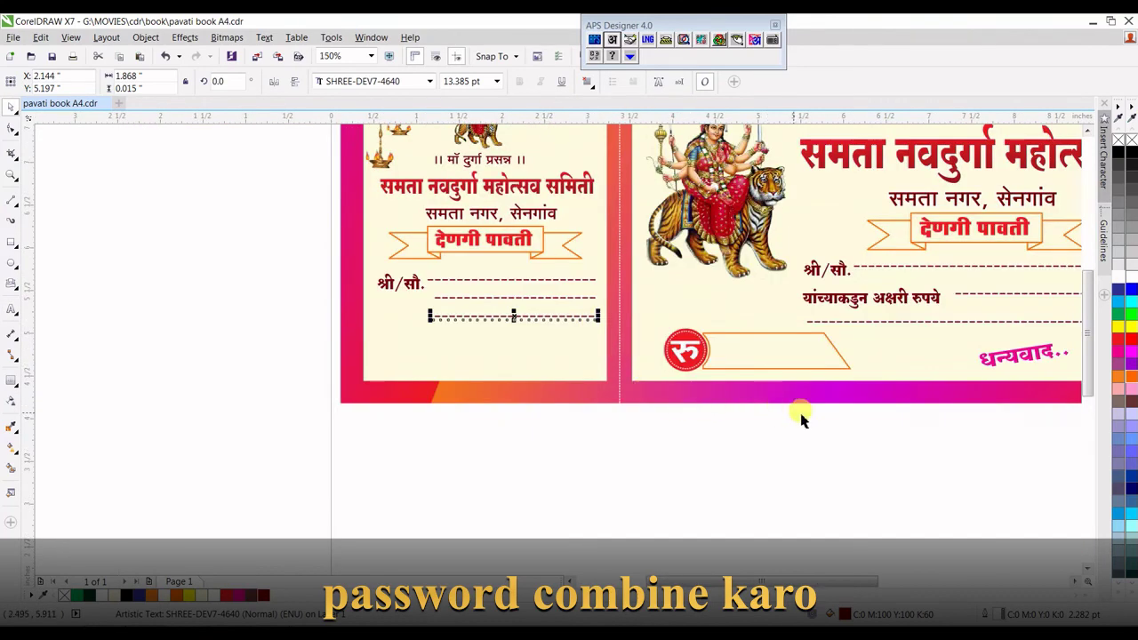
{"action": "mouse_move", "coordinate": [861, 433]}
{"action": "left_mouse_down"}
{"action": "mouse_move", "coordinate": [655, 318]}
{"action": "mouse_move", "coordinate": [406, 350]}
{"action": "left_mouse_up"}
Scale the copied rupee badge and box down slightly and set them at the stub's bottom.
{"action": "scroll", "coordinate": [521, 344], "scroll_direction": "up", "scroll_amount": 2}
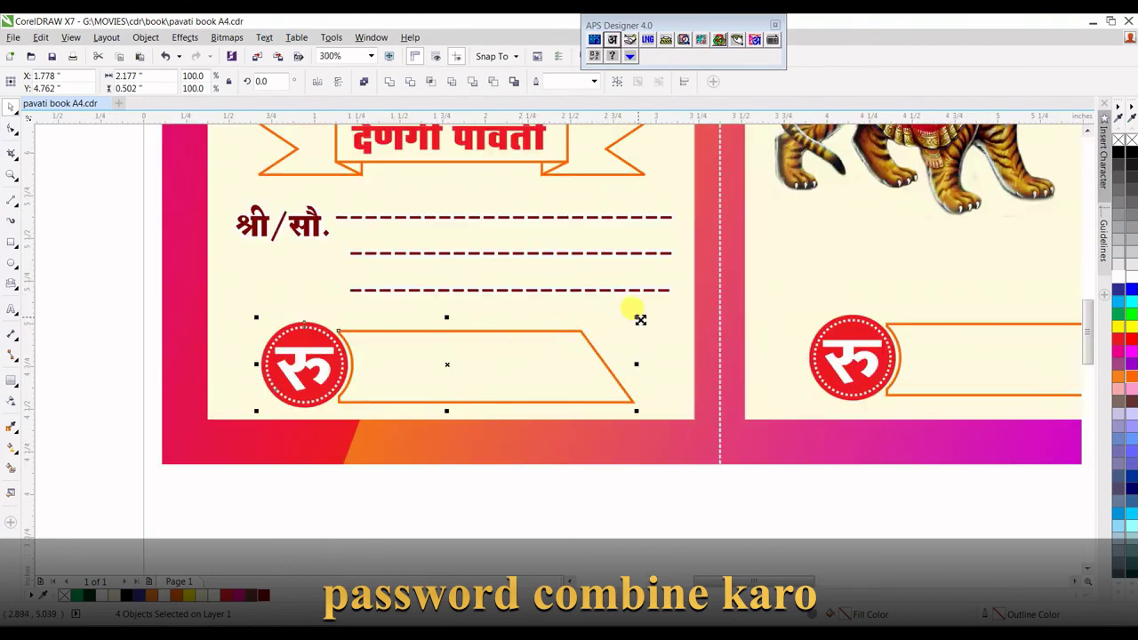
{"action": "left_click_drag", "start_coordinate": [640, 320], "coordinate": [622, 317]}
{"action": "left_click_drag", "start_coordinate": [503, 368], "coordinate": [509, 370]}
{"action": "scroll", "coordinate": [541, 432], "scroll_direction": "down", "scroll_amount": 4}
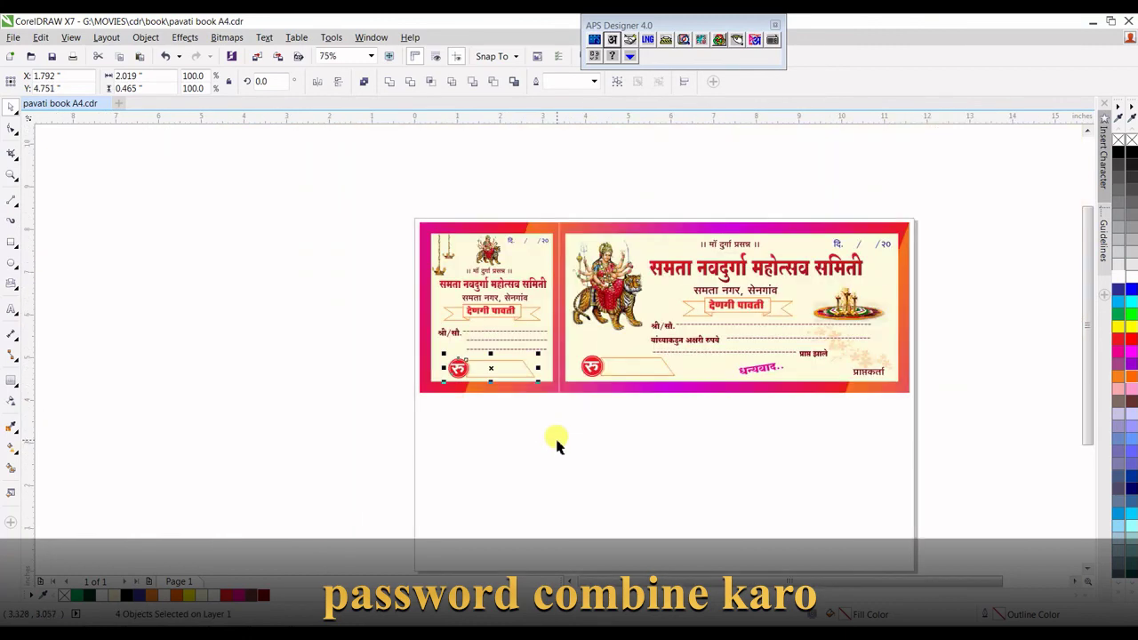
{"action": "left_click", "coordinate": [557, 444]}
Place a text insertion point below the cards with the Text tool.
{"action": "left_click", "coordinate": [11, 307]}
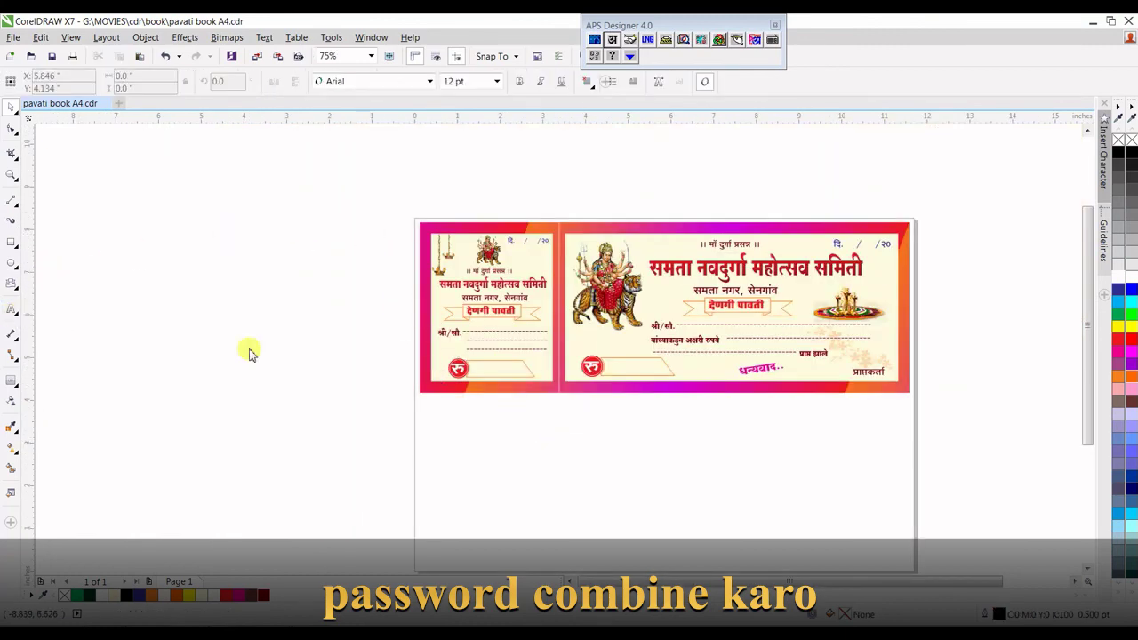
{"action": "left_click", "coordinate": [655, 433]}
{"action": "scroll", "coordinate": [672, 444], "scroll_direction": "up", "scroll_amount": 1}
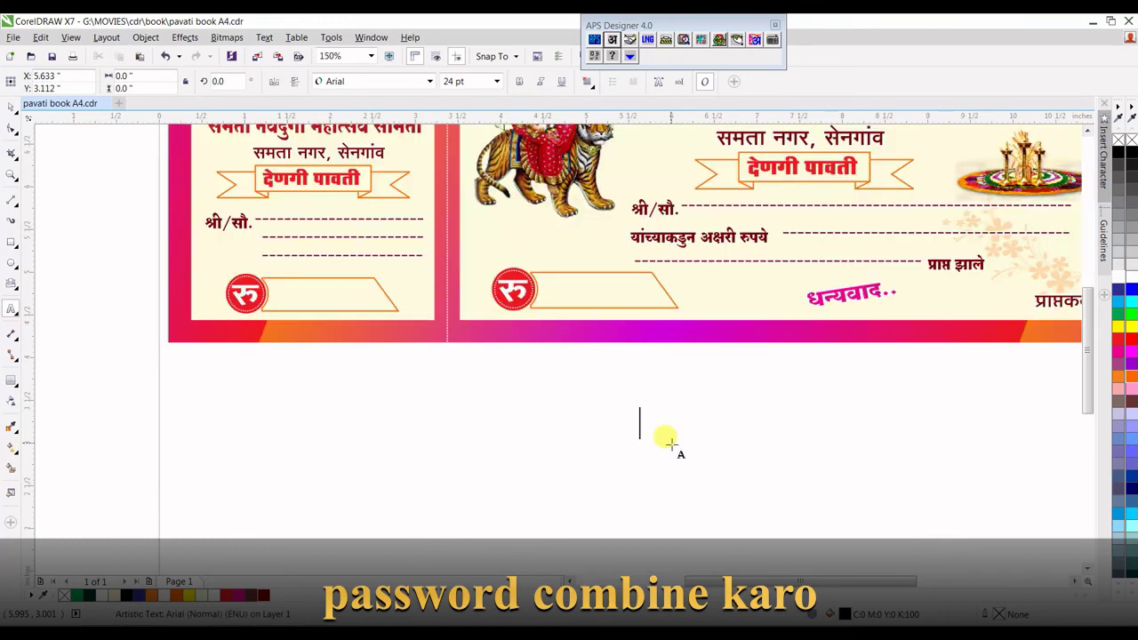
Type 'thanks for watching...' in English below the receipt cards.
{"action": "left_click", "coordinate": [612, 41]}
{"action": "left_click", "coordinate": [552, 433]}
{"action": "type", "text": "thanks for wat"}
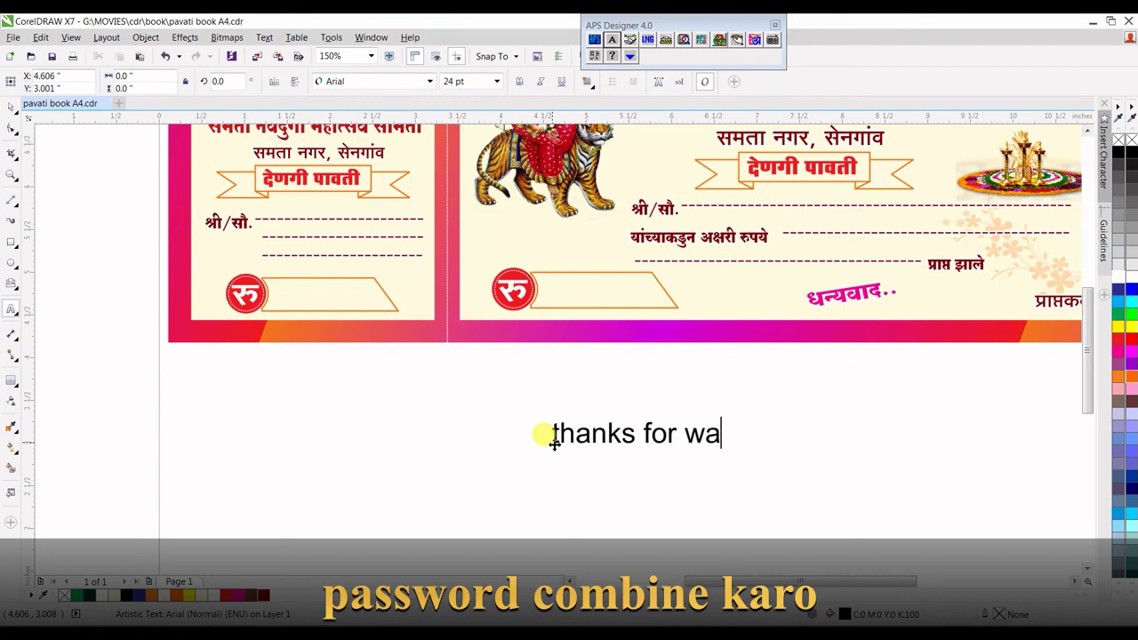
{"action": "type", "text": "chi"}
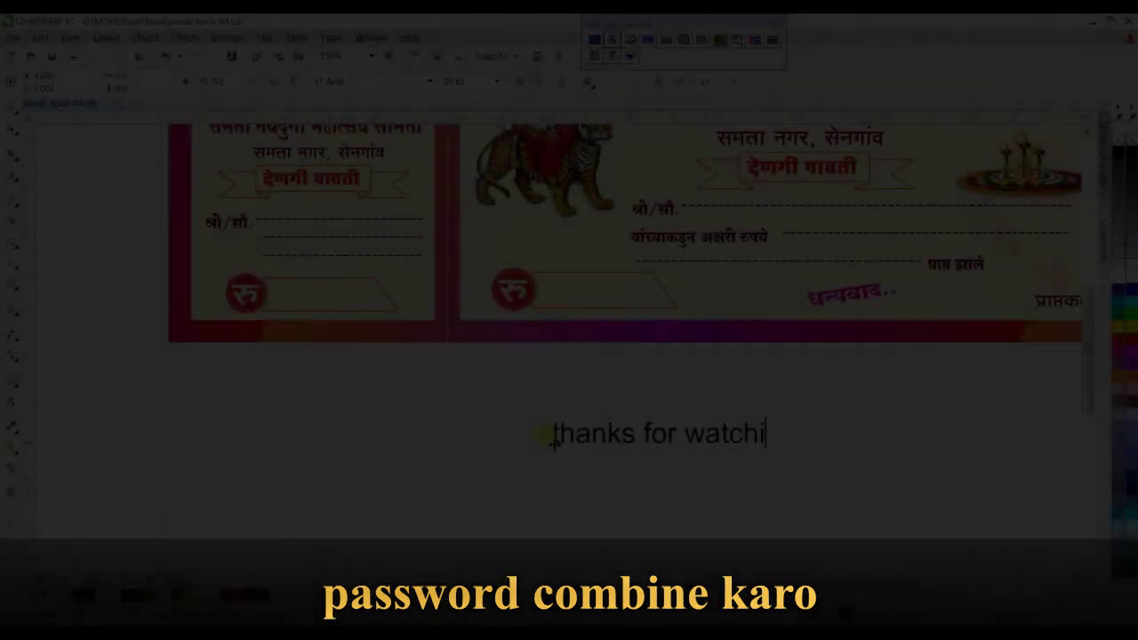
{"action": "type", "text": "ng..."}
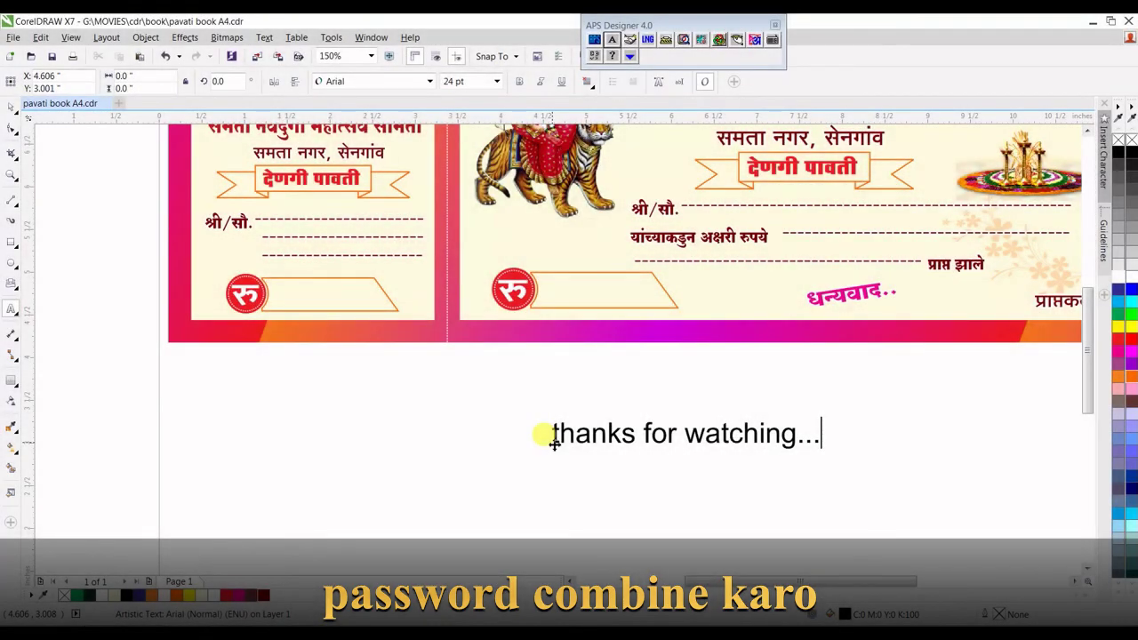